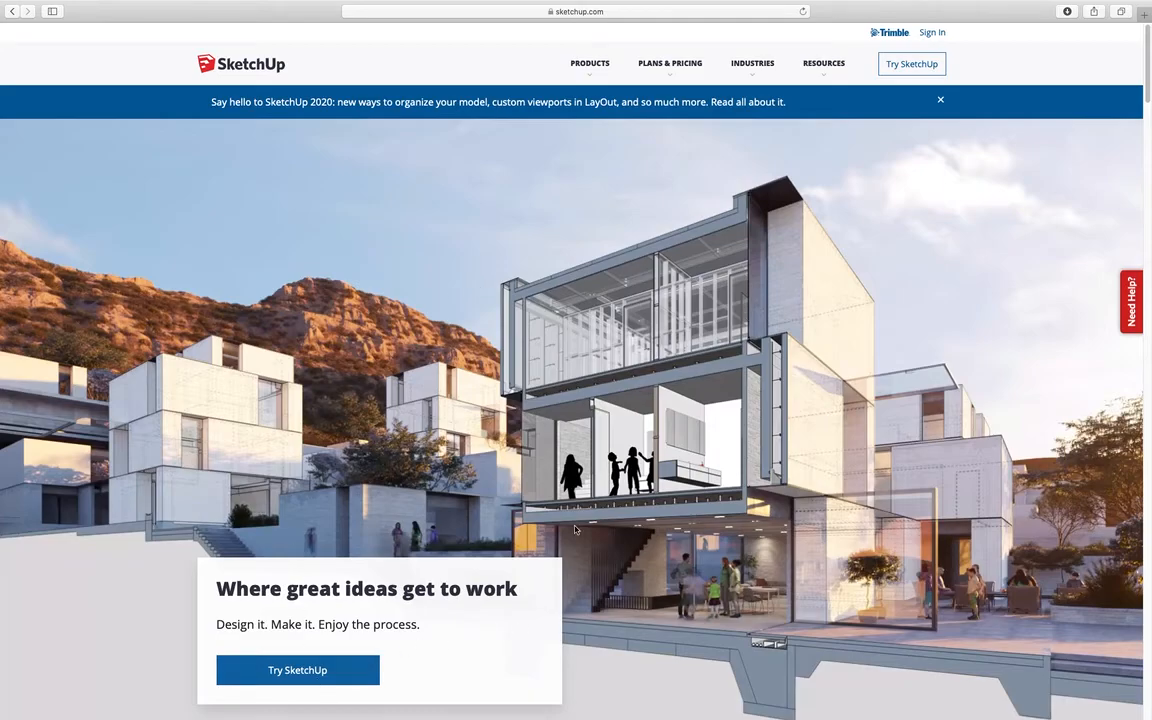
left_click(576, 15)
left_click(467, 13)
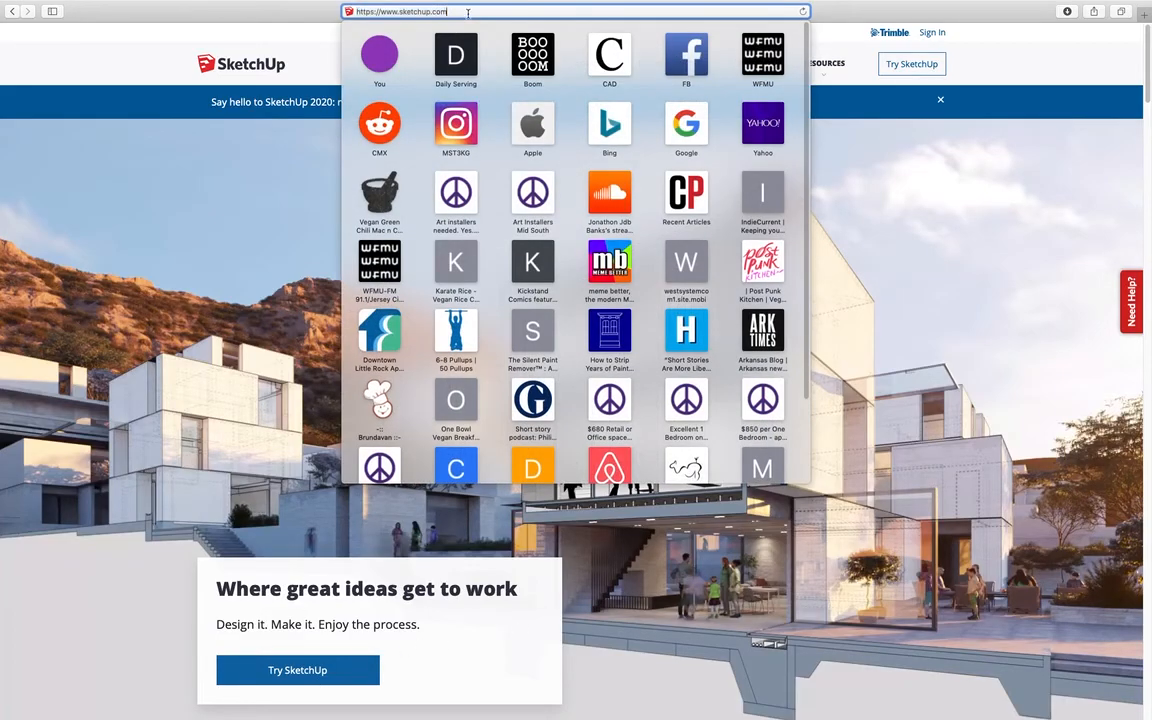
left_click(225, 375)
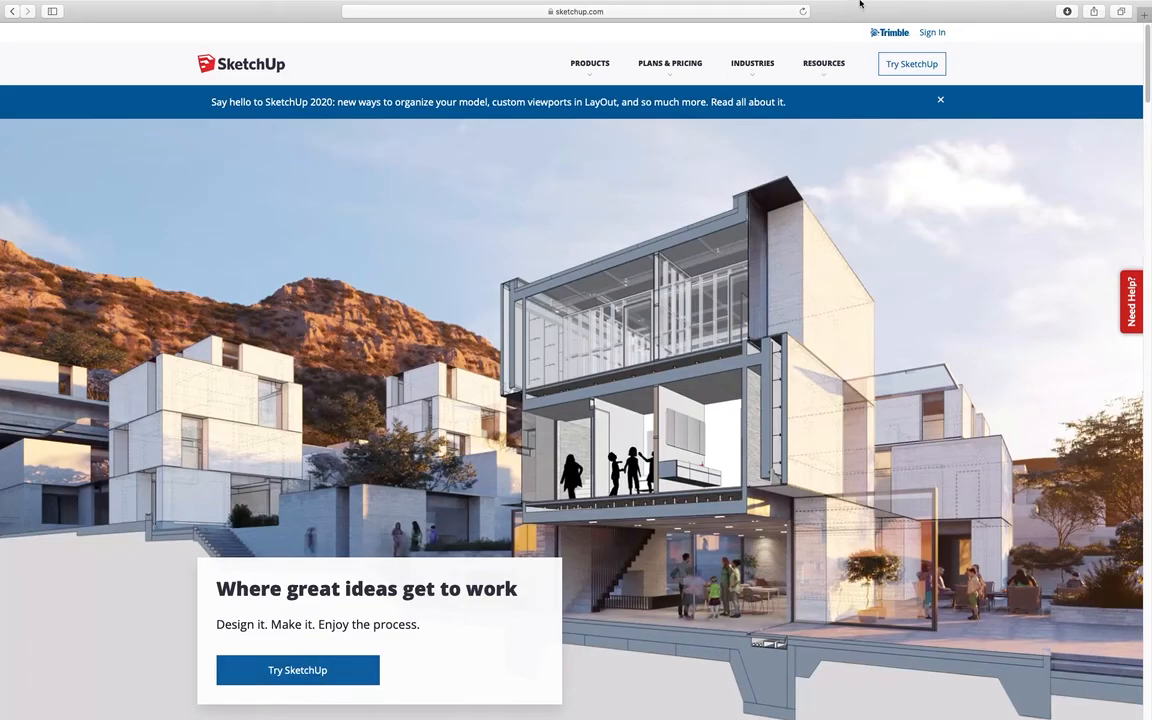
Open the SketchUp Free product page and start modeling in the browser
left_click(594, 66)
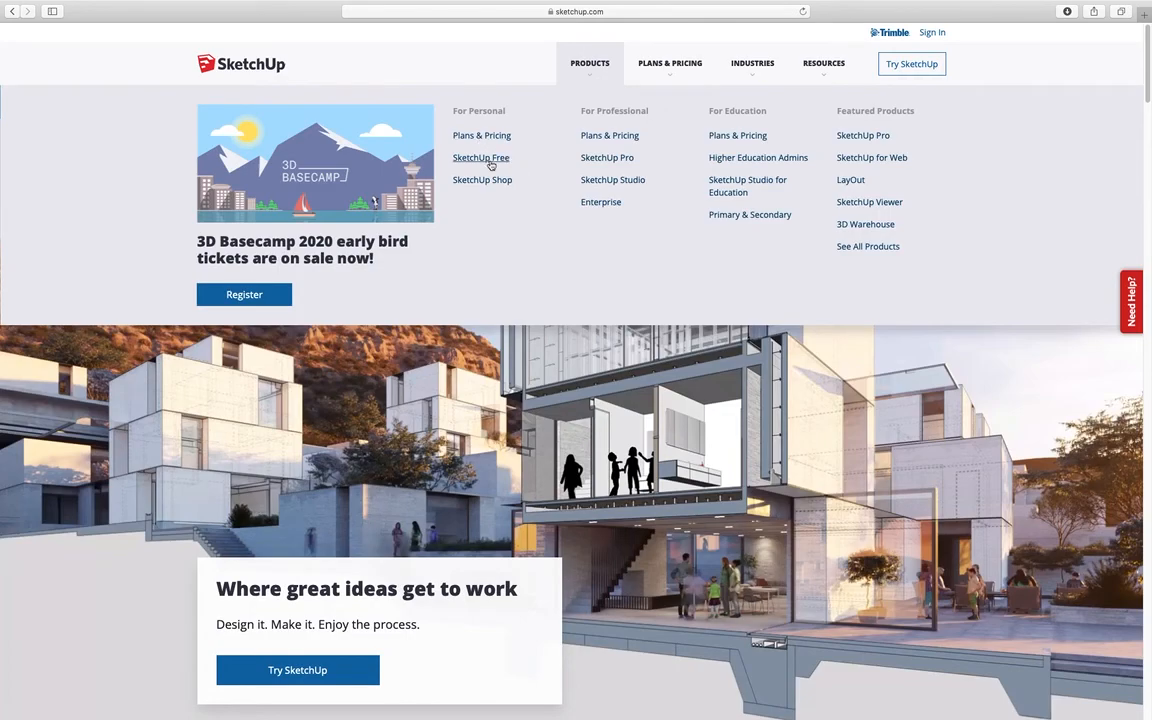
left_click(490, 163)
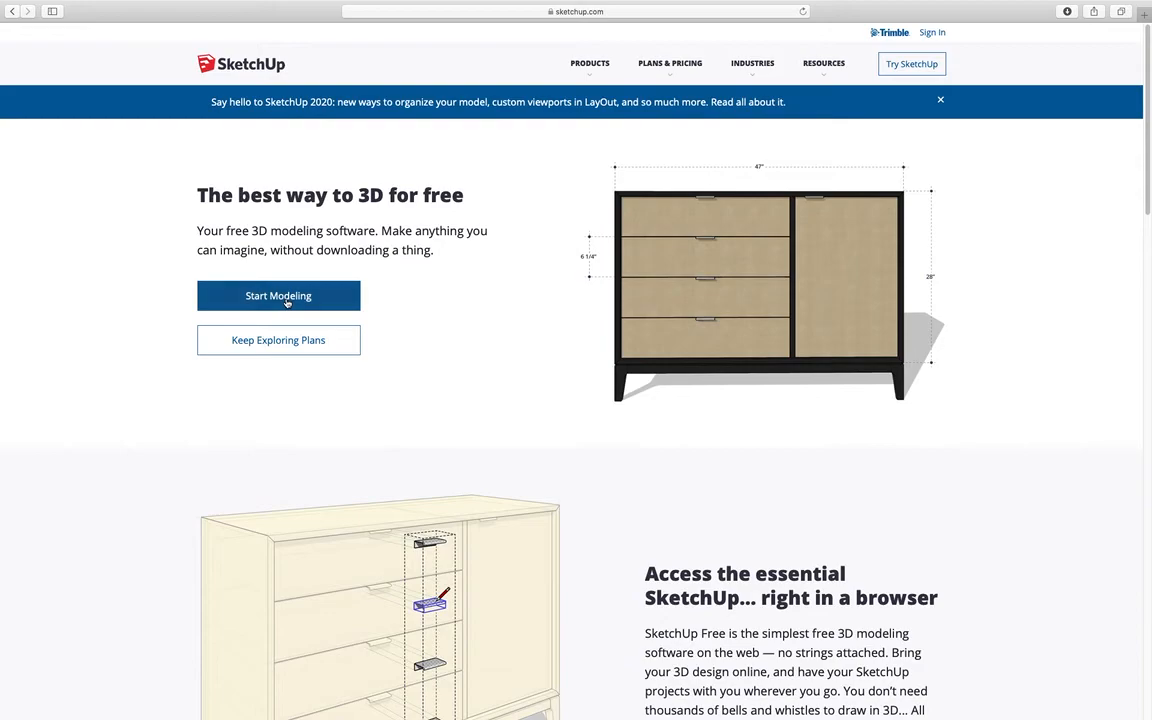
left_click(287, 298)
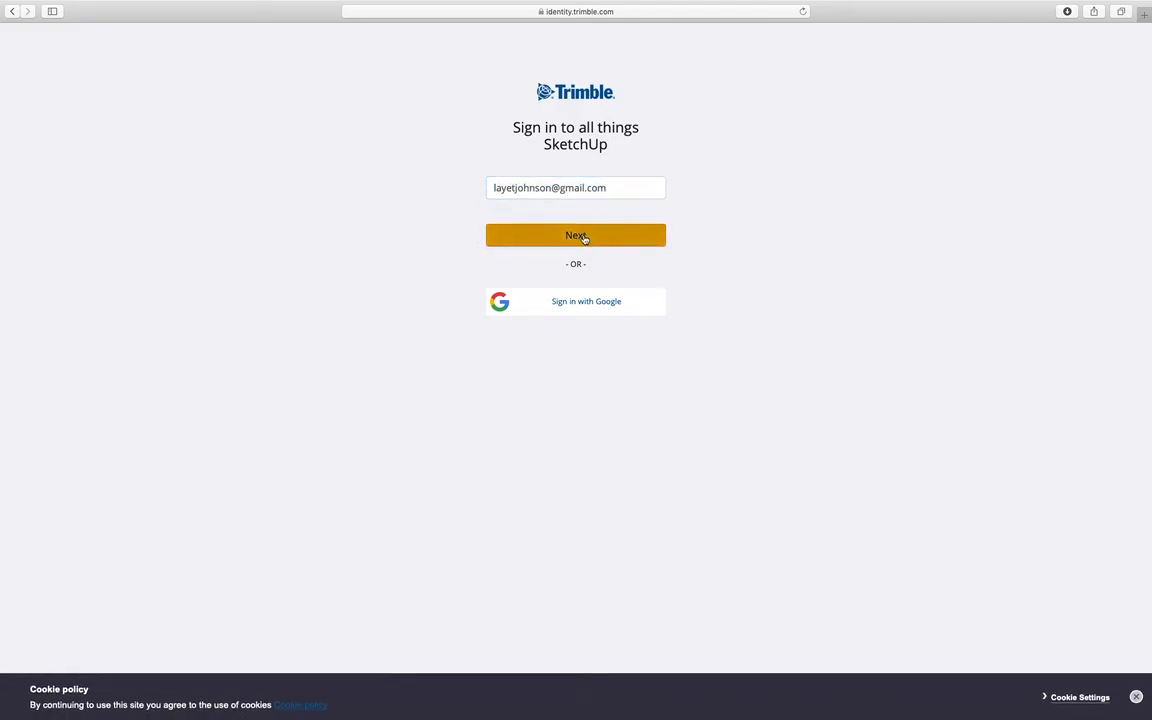
Sign in to the Trimble account with the prefilled e-mail, filling in the saved account password
left_click(581, 236)
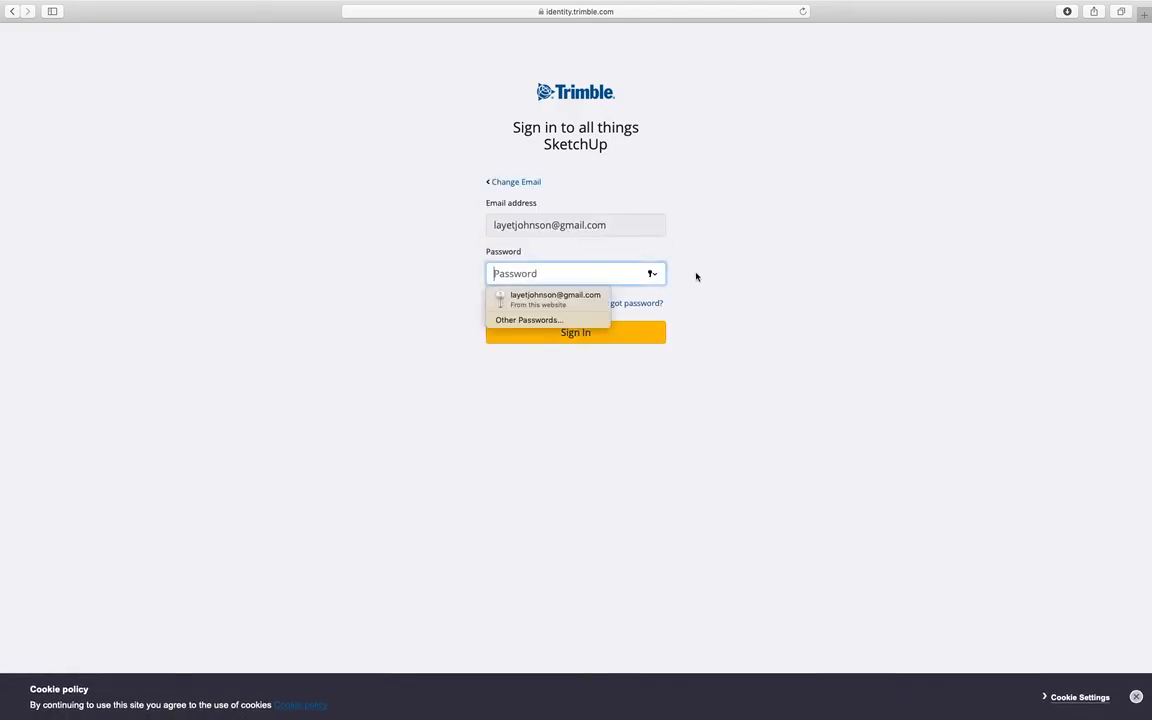
left_click(550, 298)
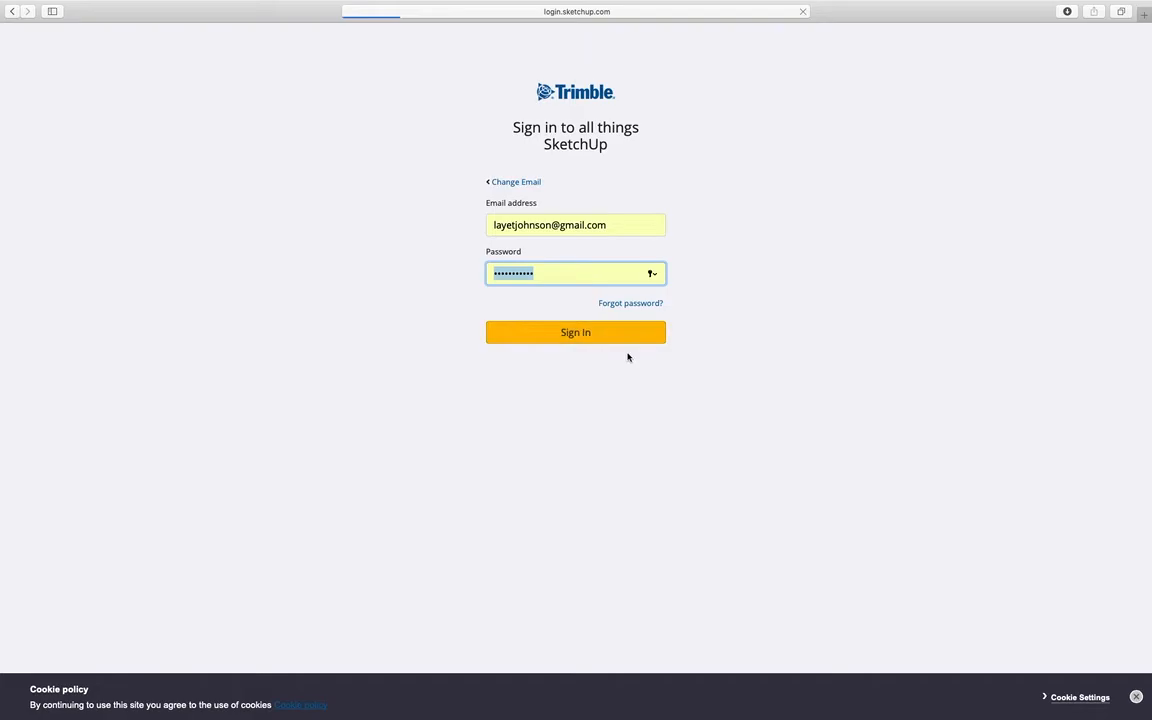
left_click(587, 333)
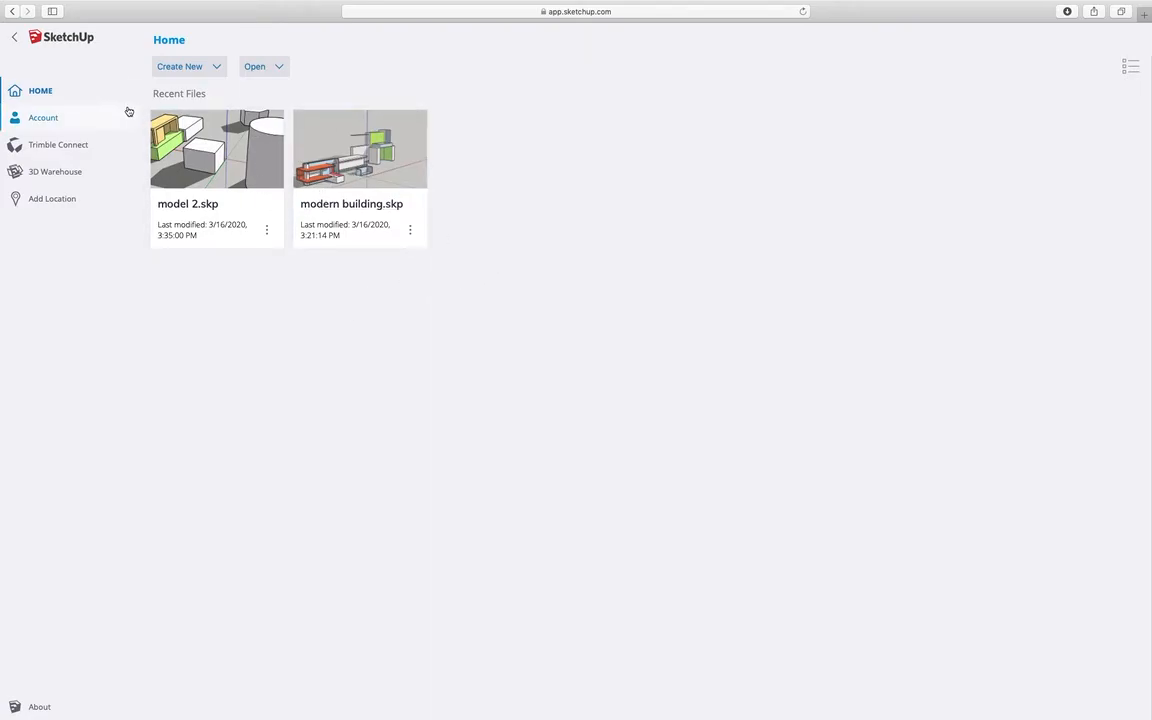
Create a new model from Simple Template - Feet and Inches and delete the default human figure
left_click(190, 70)
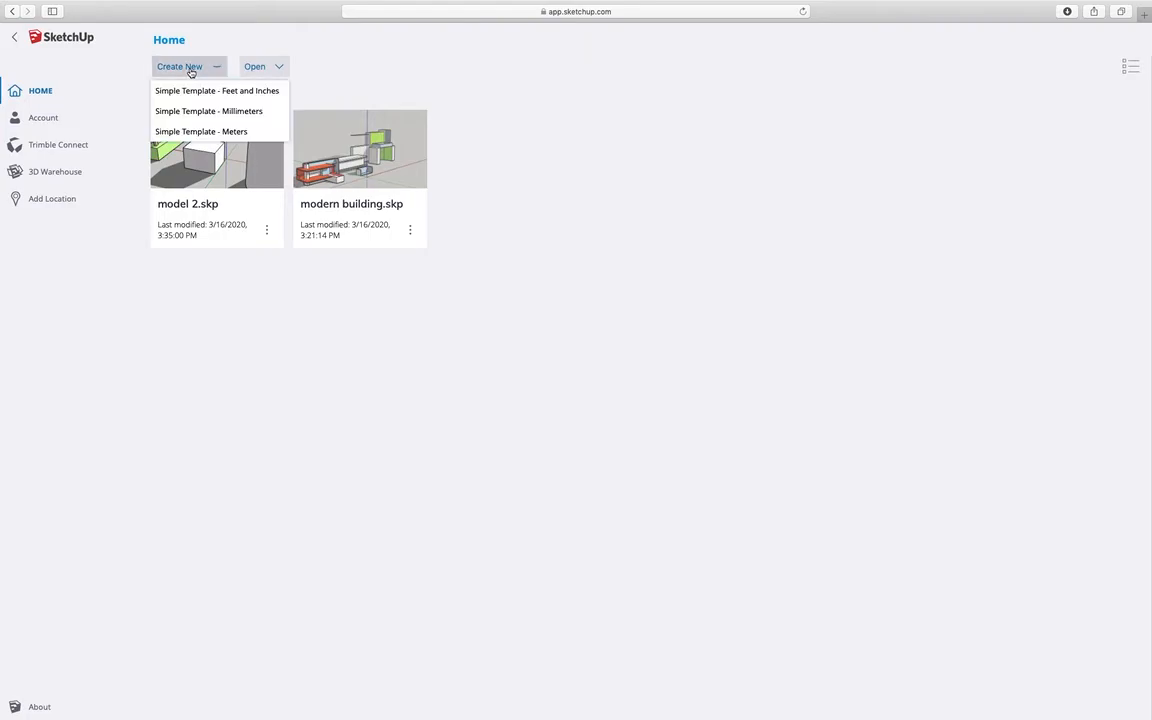
left_click(243, 90)
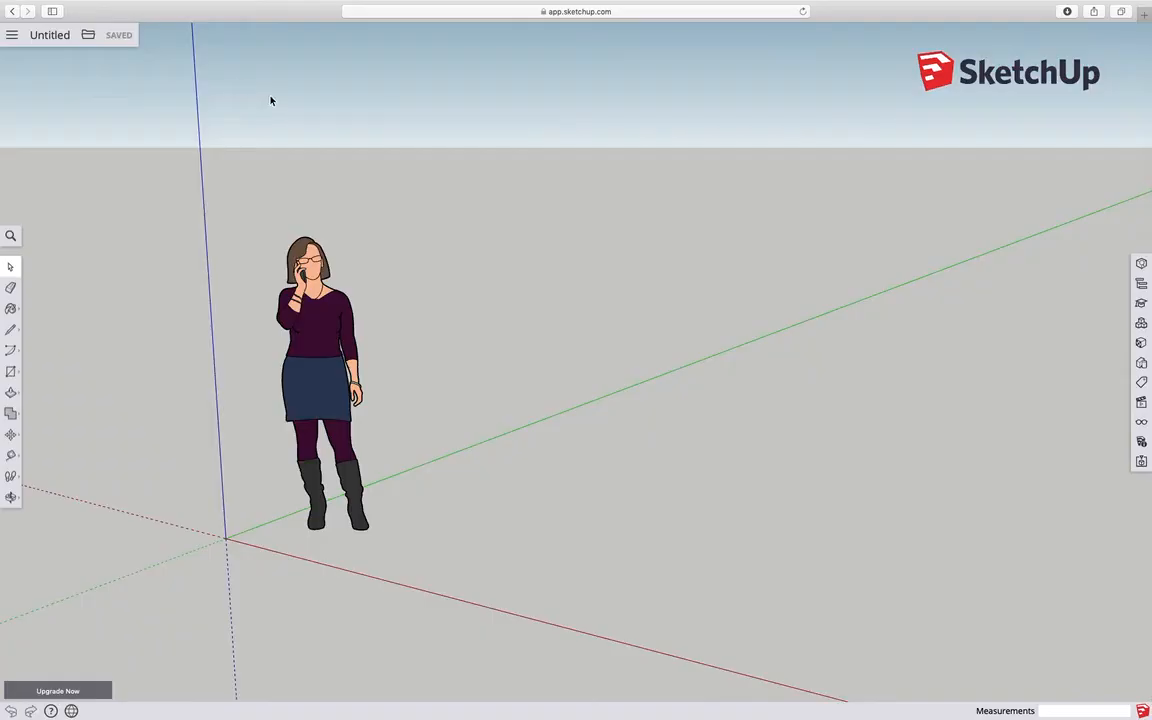
left_click_drag(330, 627, 451, 546)
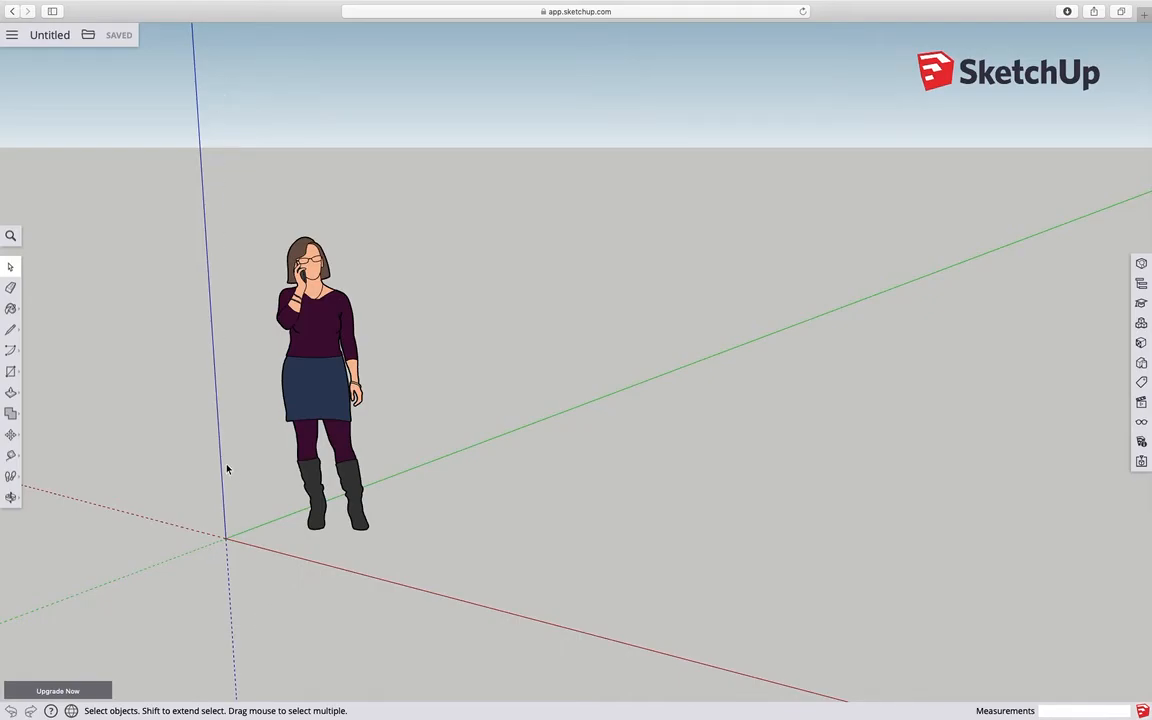
left_click_drag(259, 220, 416, 592)
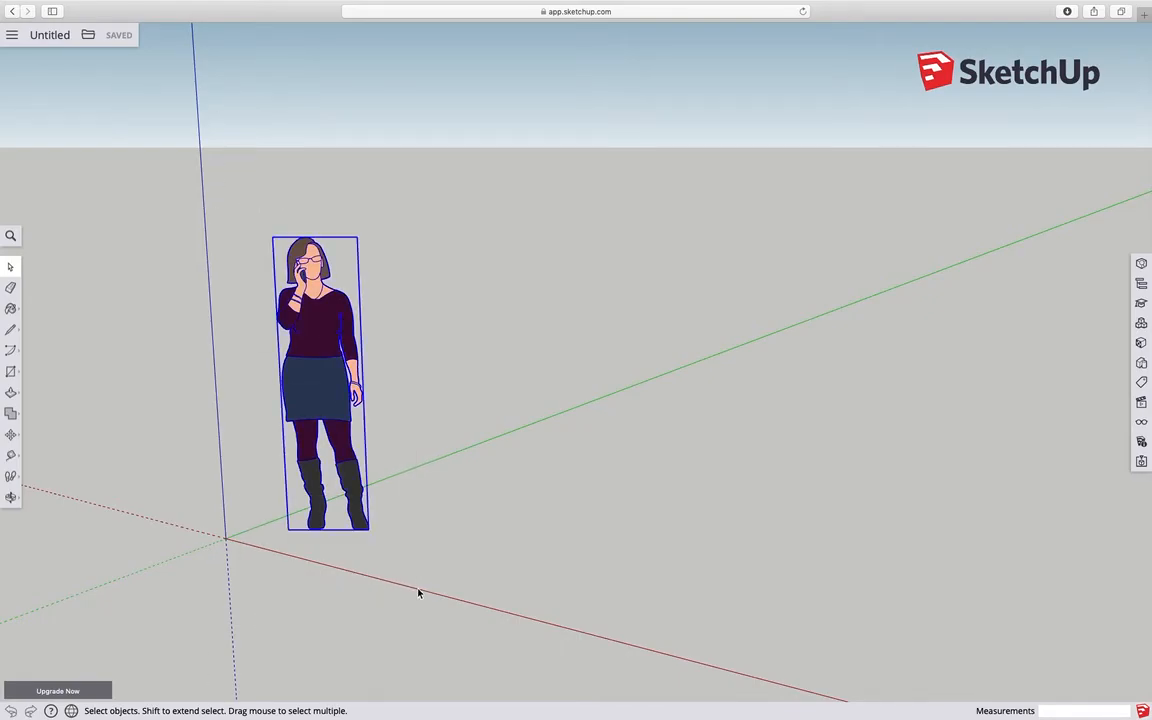
key("Delete")
Draw a ground rectangle about 24' 11" by 50' 7" between the red and green axes and pull it up about 18' 4"
scroll(352, 480, "down", 5)
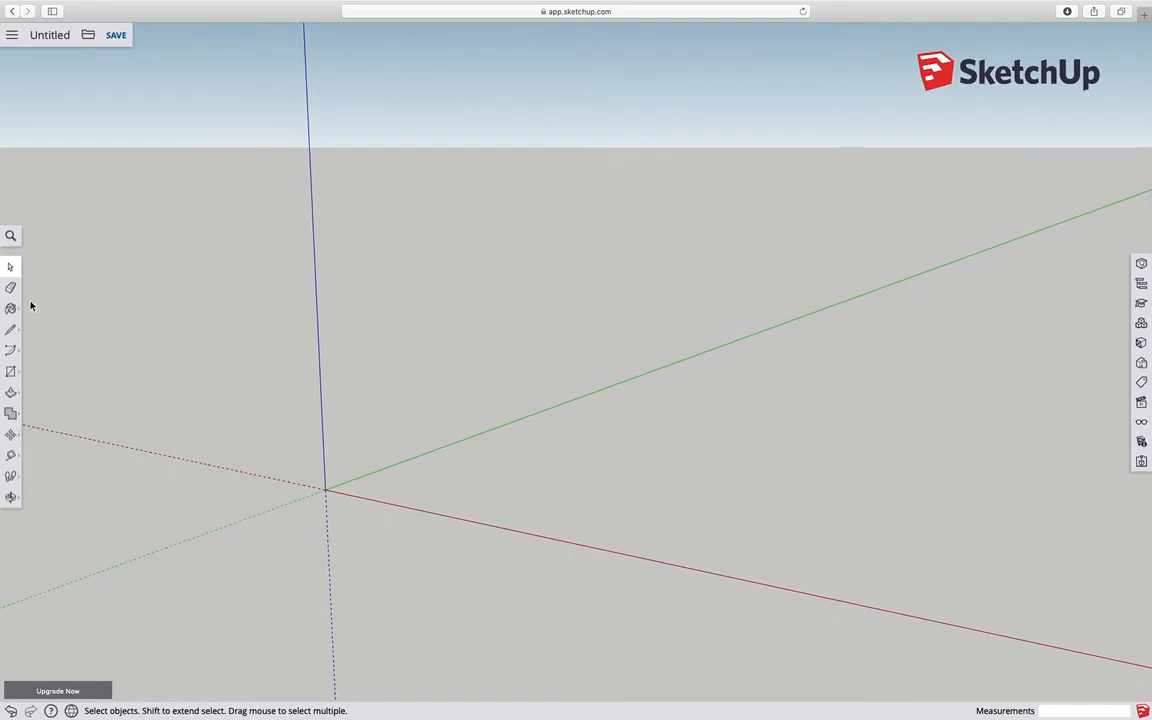
left_click(10, 371)
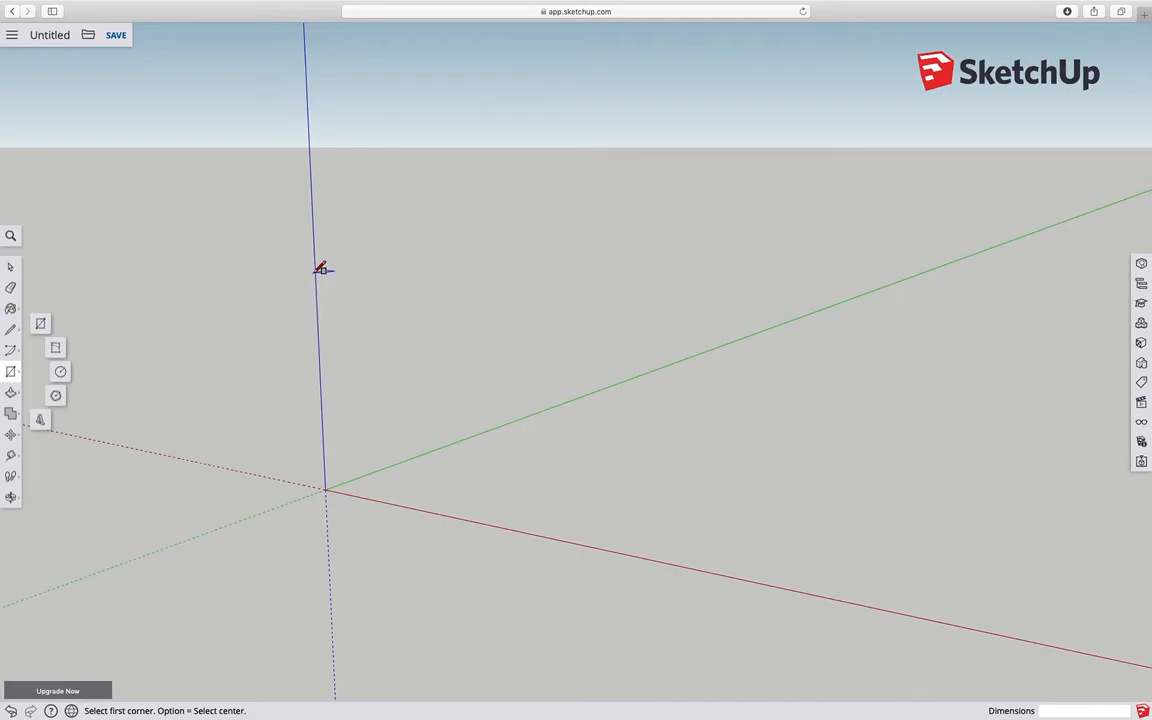
left_click(495, 467)
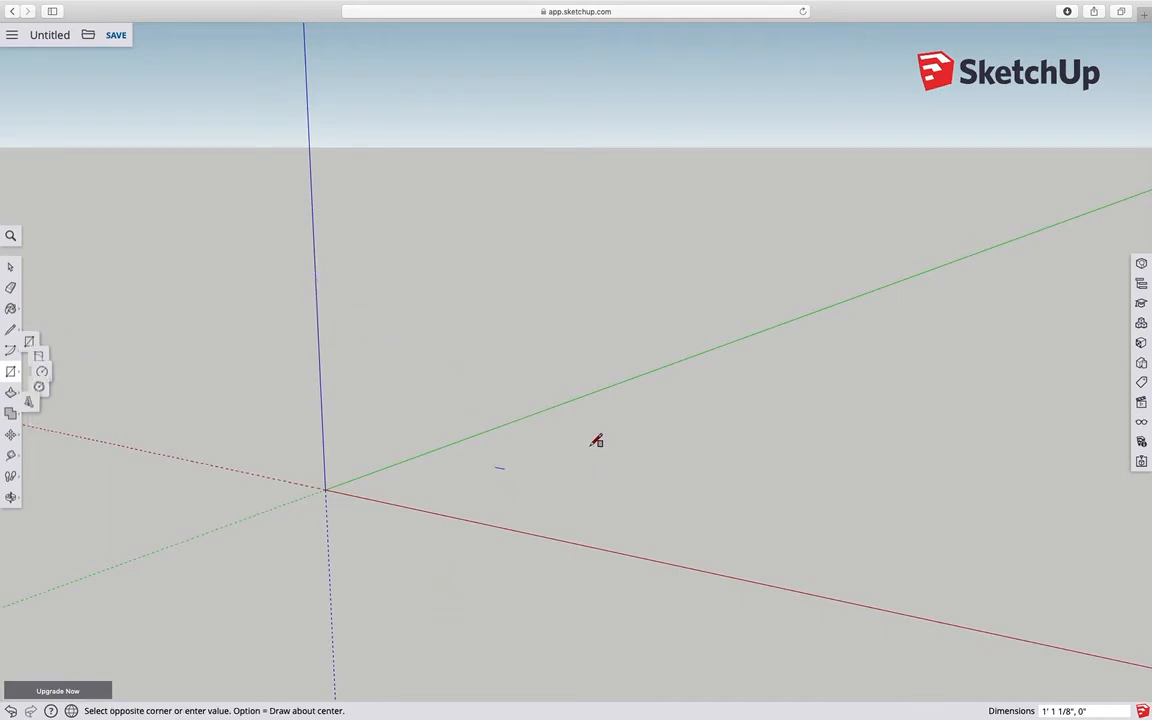
left_click(919, 396)
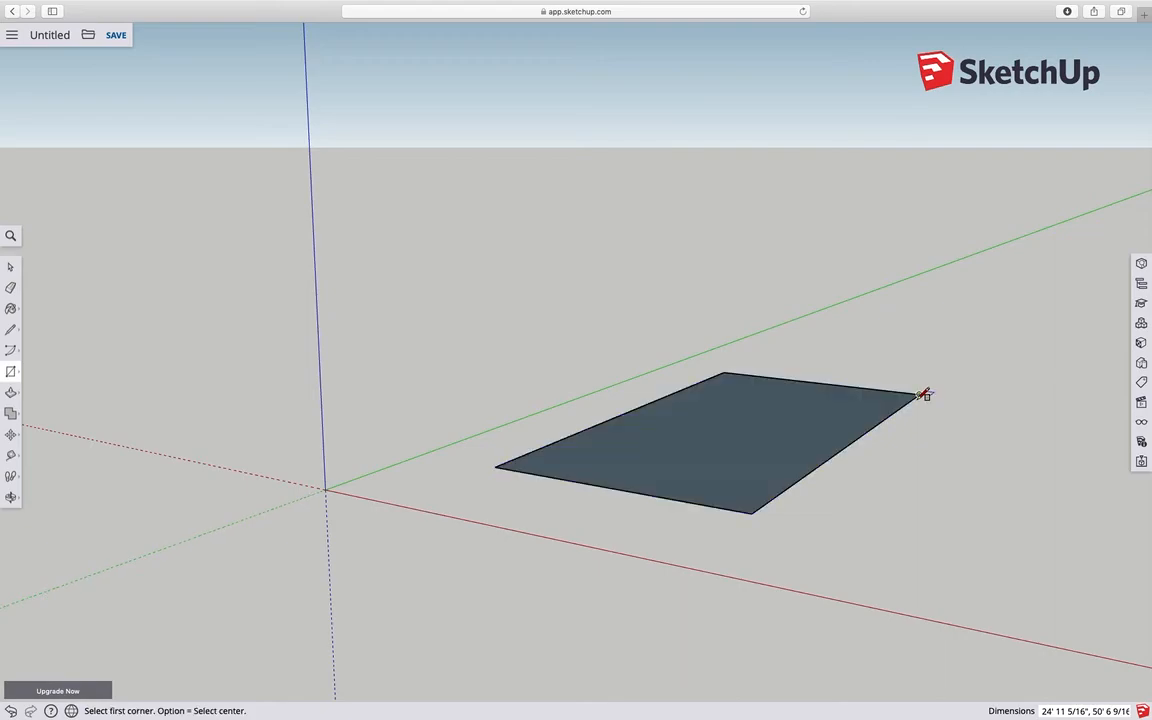
left_click(11, 394)
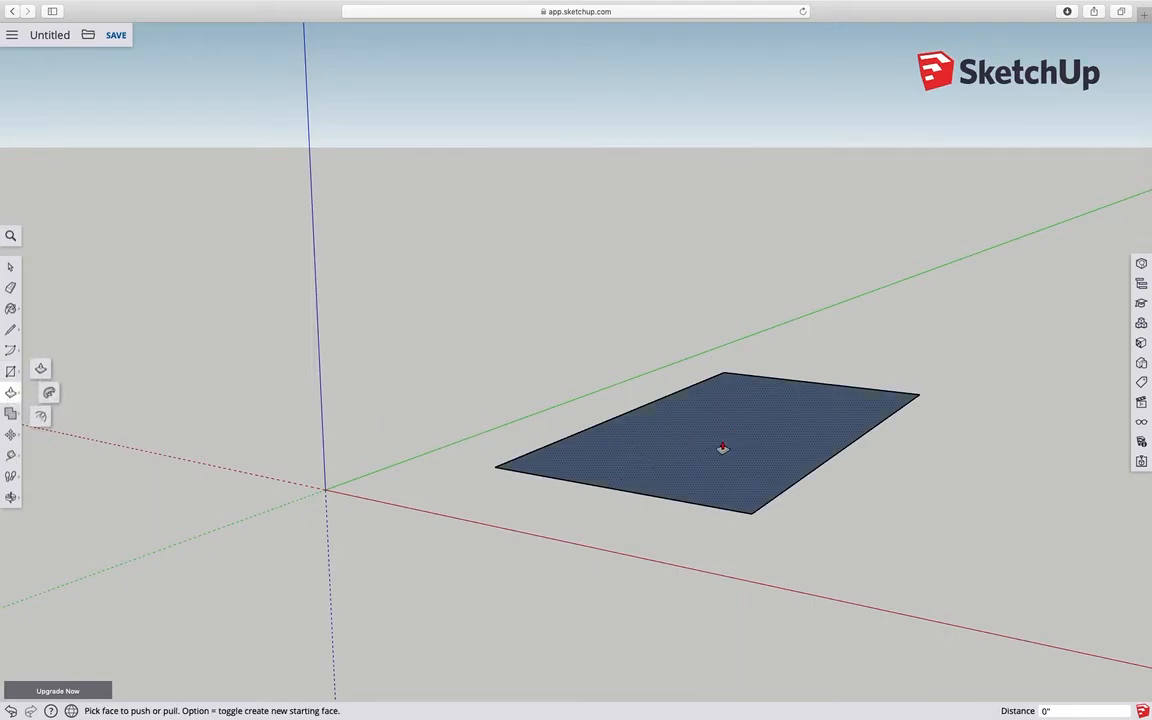
left_click_drag(688, 432, 676, 257)
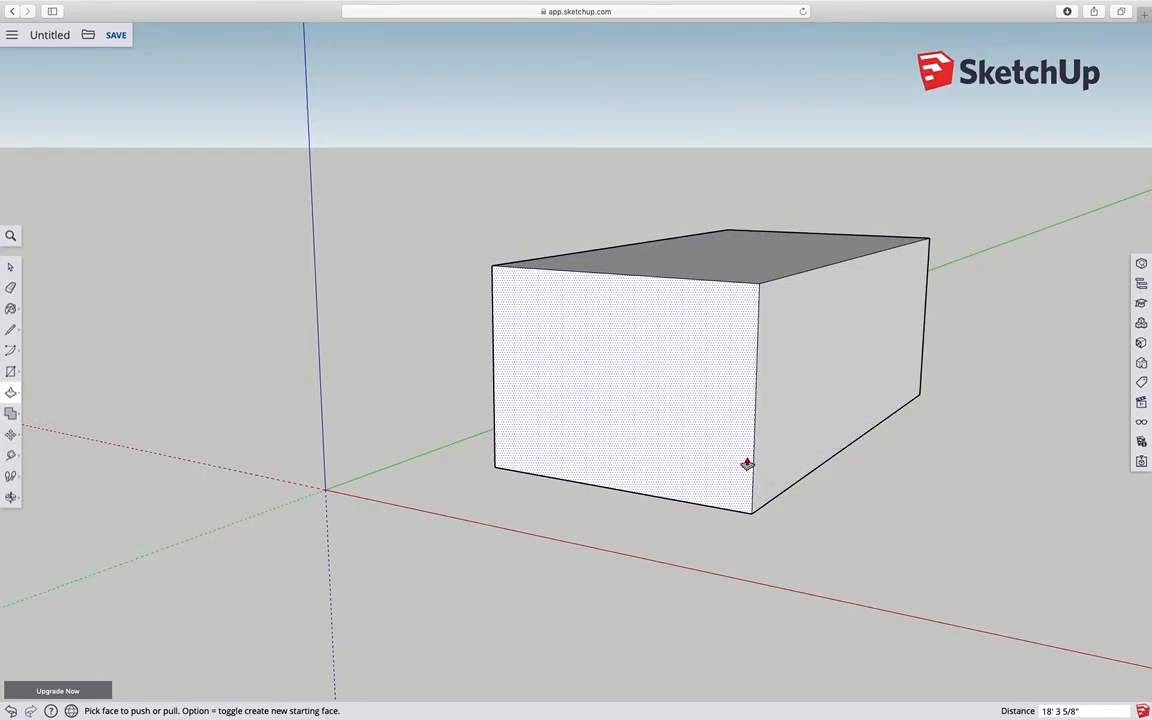
Examine the box from several sides and distances by zooming, orbiting and panning
scroll(748, 461, "down", 5)
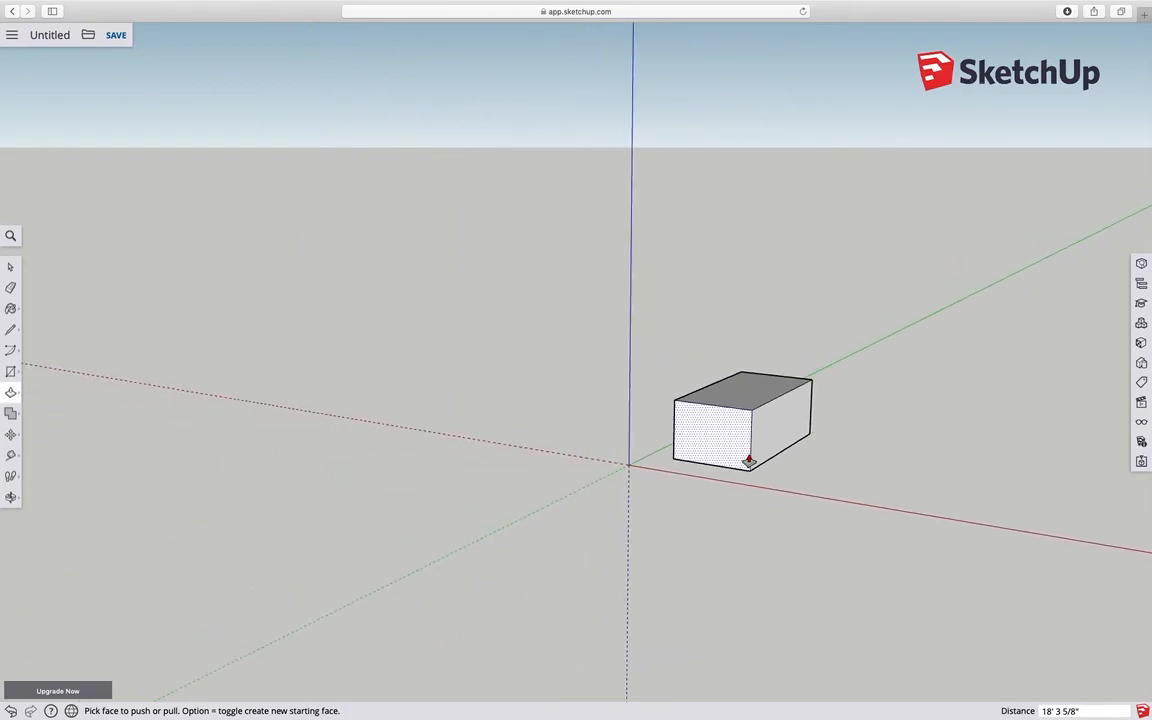
scroll(748, 461, "up", 3)
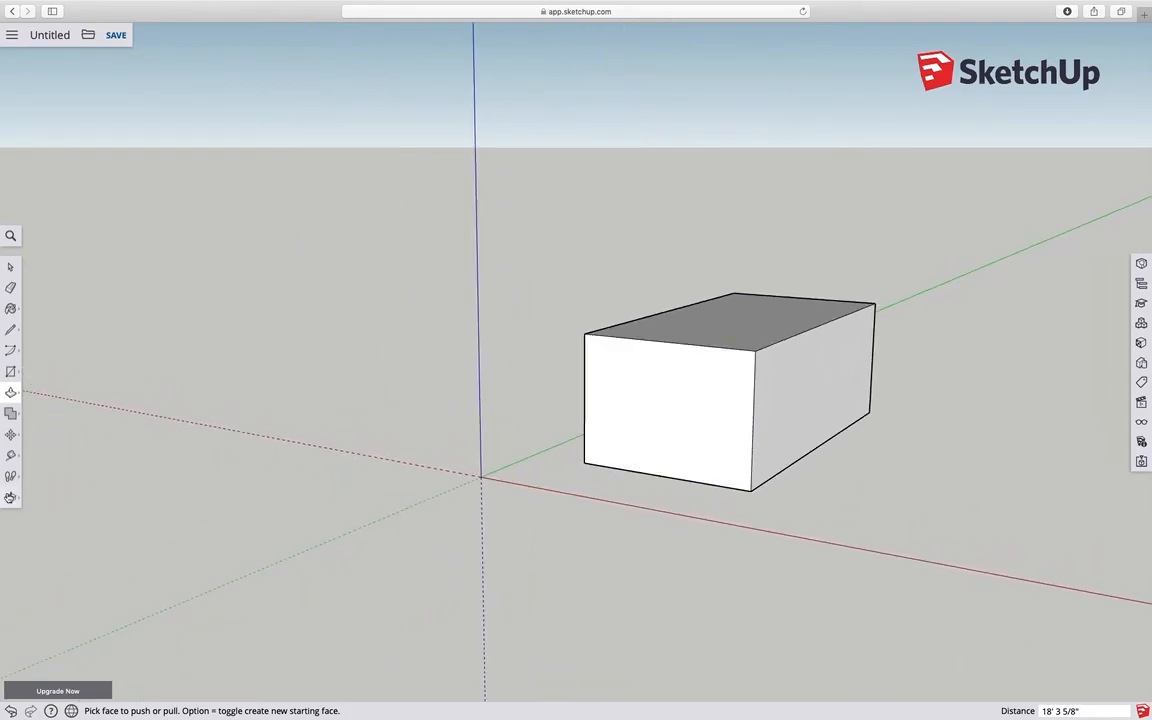
left_click(12, 498)
left_click_drag(876, 574, 288, 450)
left_click(19, 507)
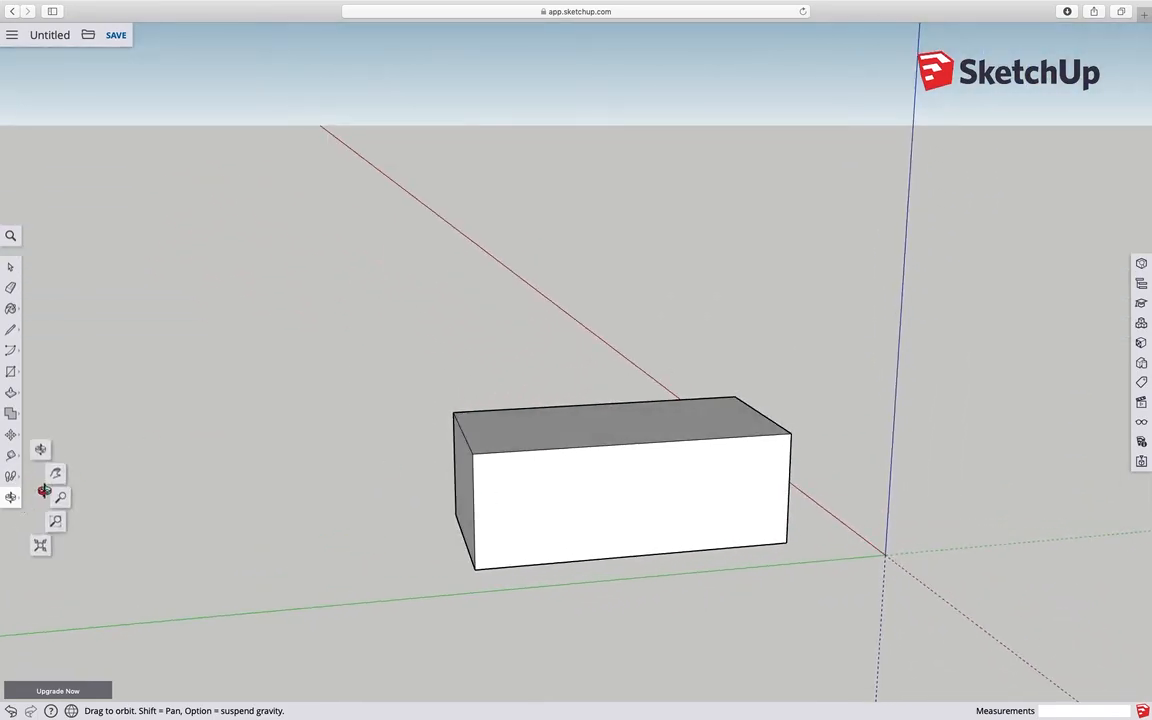
left_click(54, 432)
left_click_drag(828, 589, 563, 476)
scroll(640, 549, "down", 3)
scroll(636, 549, "down", 2)
left_click(12, 500)
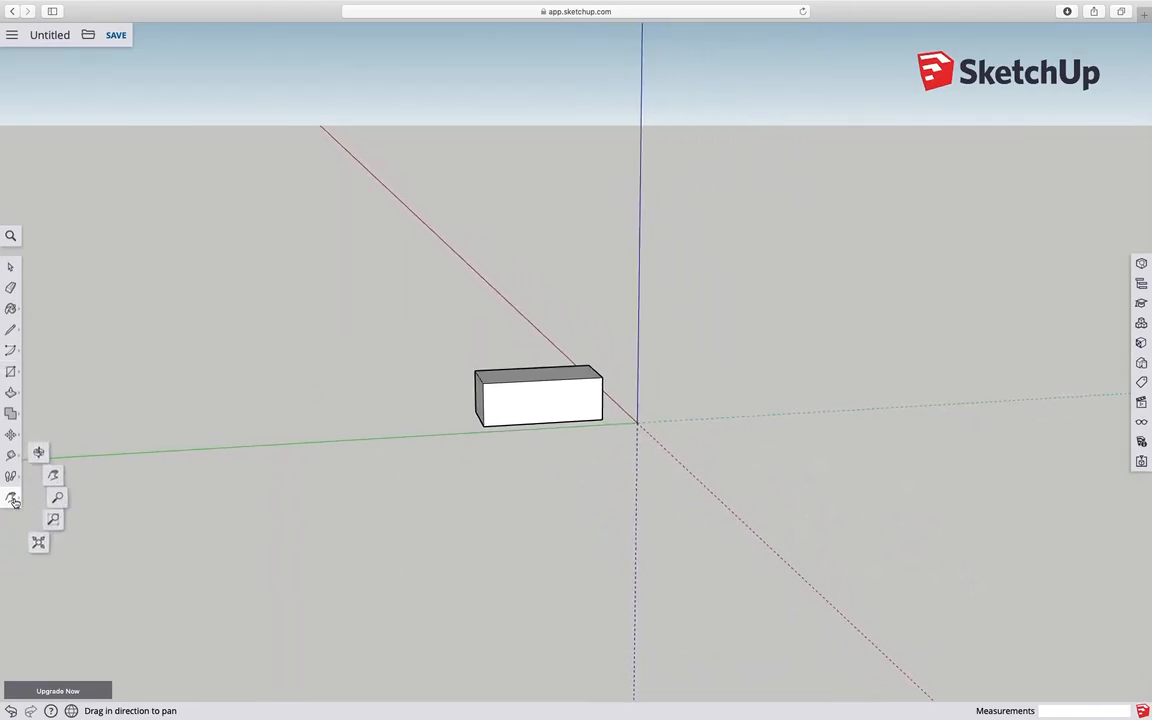
left_click(41, 452)
left_click_drag(149, 447, 600, 489)
scroll(553, 381, "up", 5)
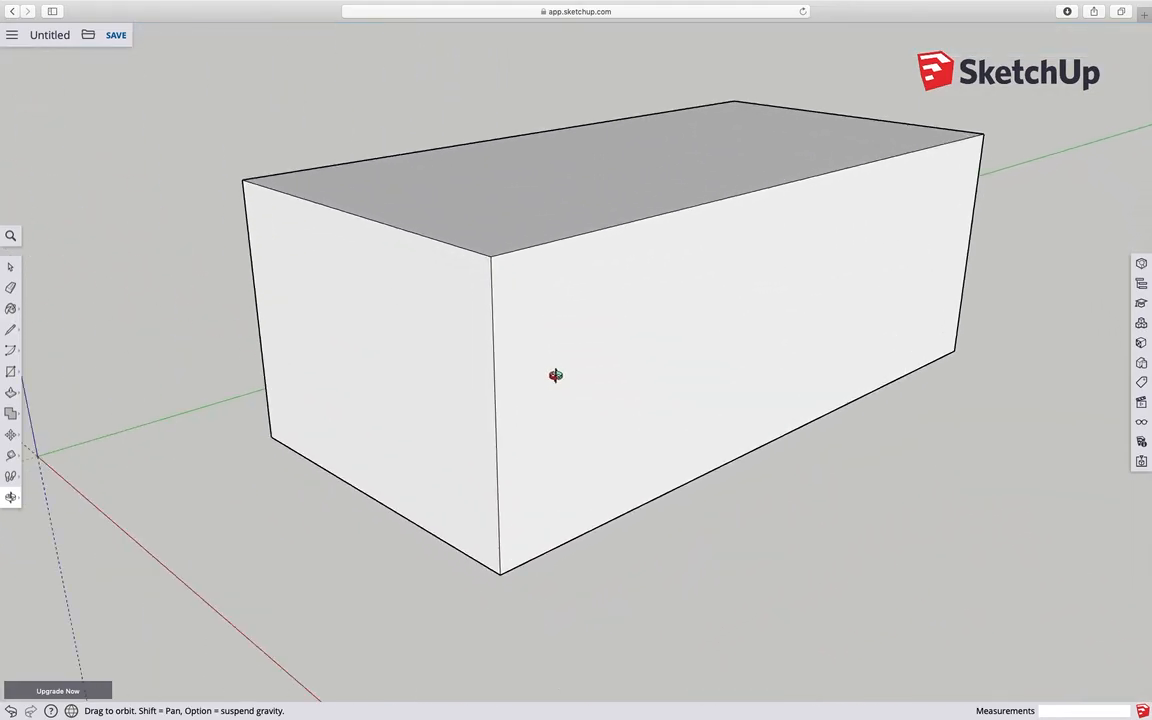
scroll(548, 373, "down", 5)
left_click_drag(574, 394, 576, 452)
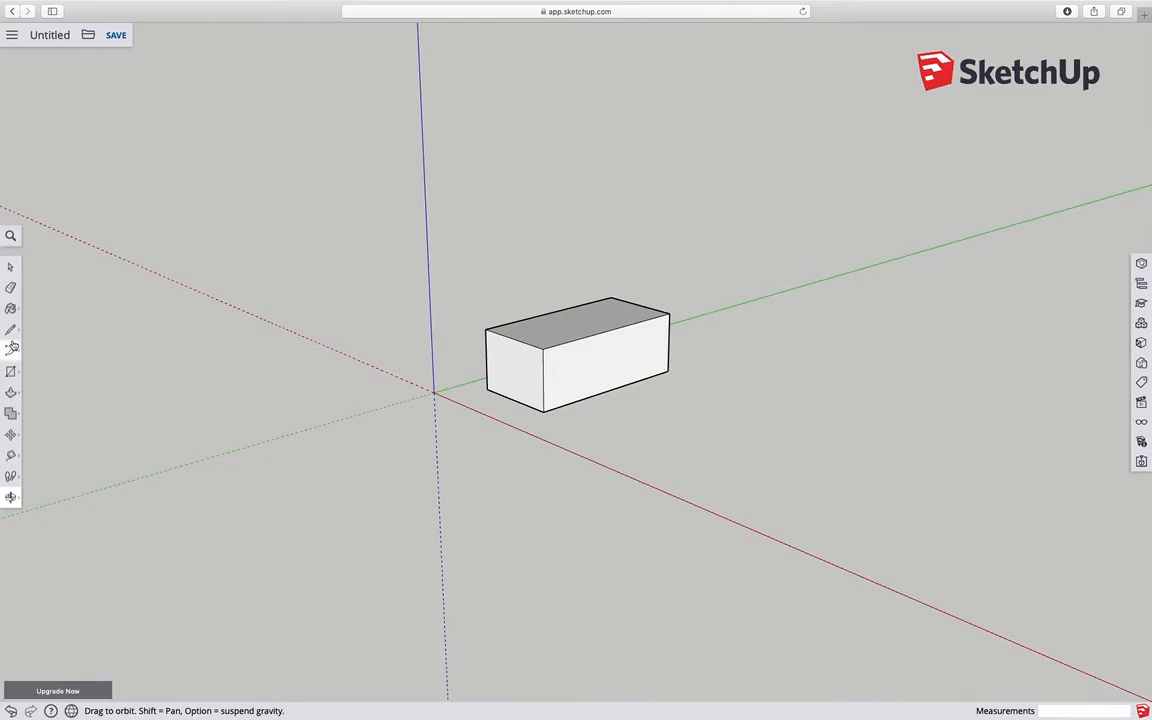
Draw a large rectangle on the box's long side face, starting from its bottom edge and leaving narrow margins at the sides and top
left_click(10, 371)
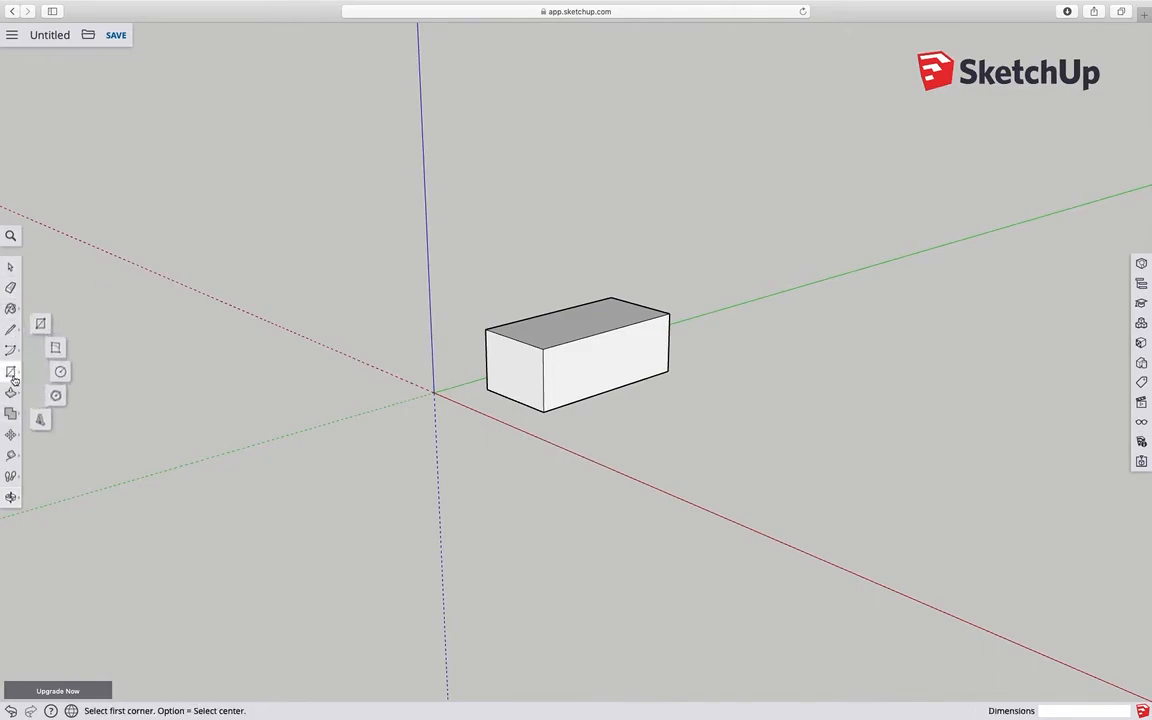
left_click(40, 327)
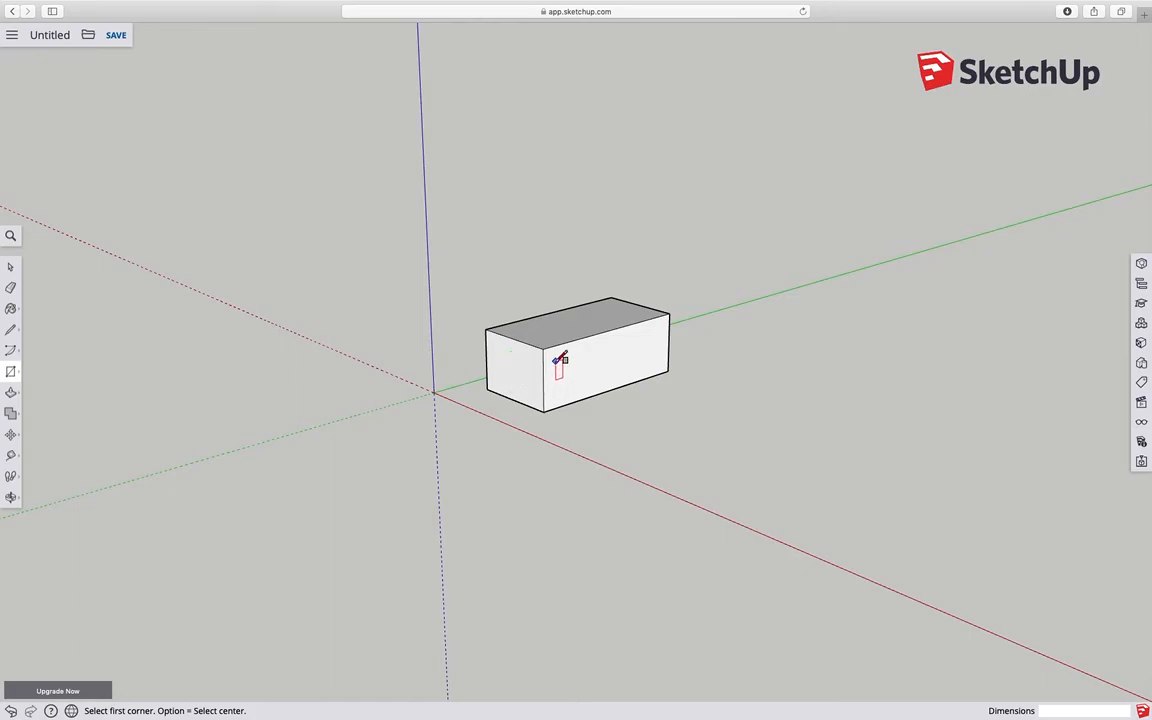
scroll(558, 362, "up", 5)
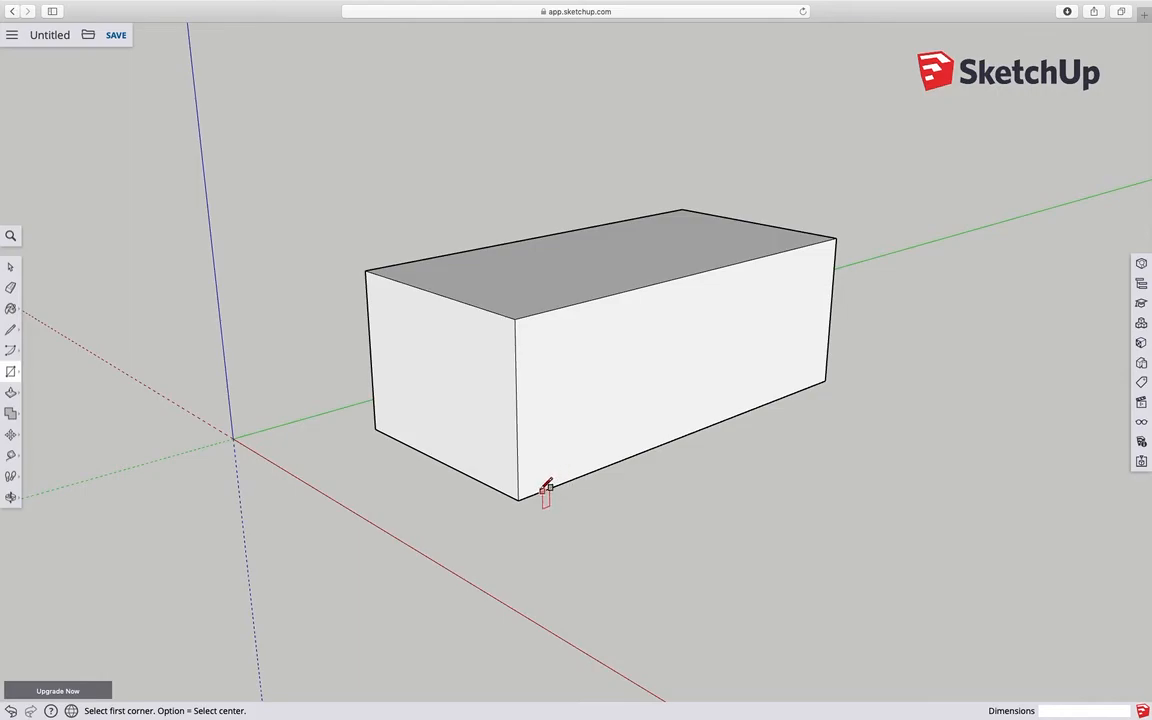
left_click(541, 490)
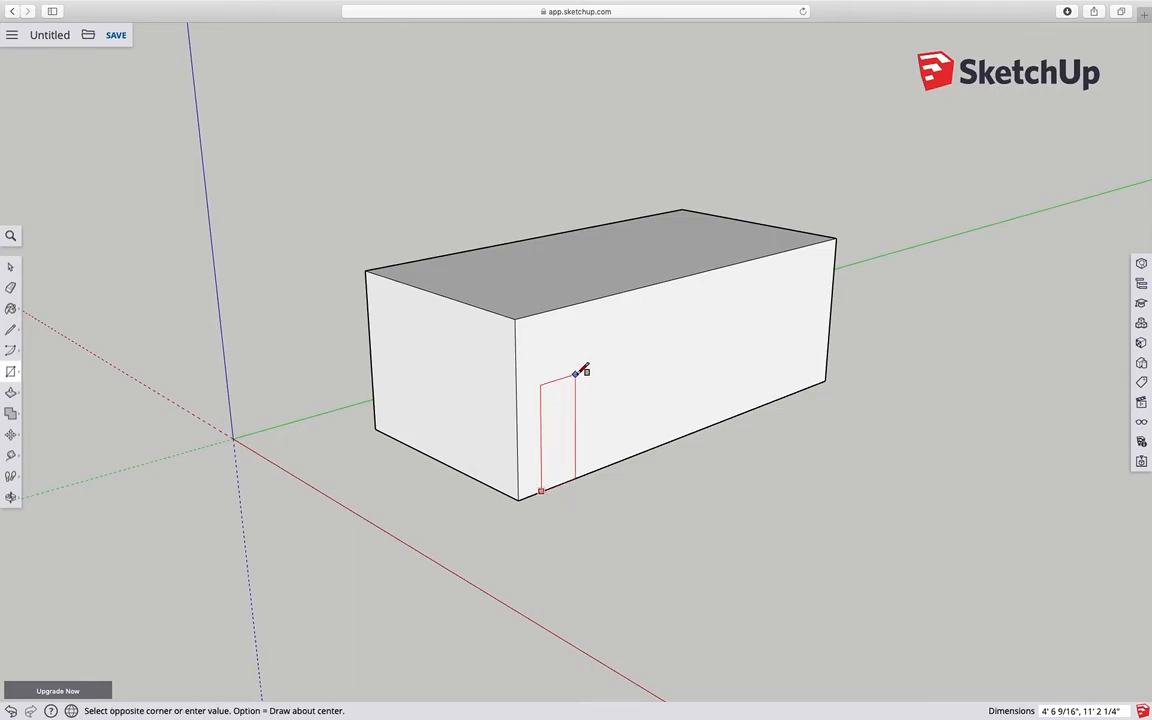
left_click(823, 255)
scroll(715, 370, "up", 2)
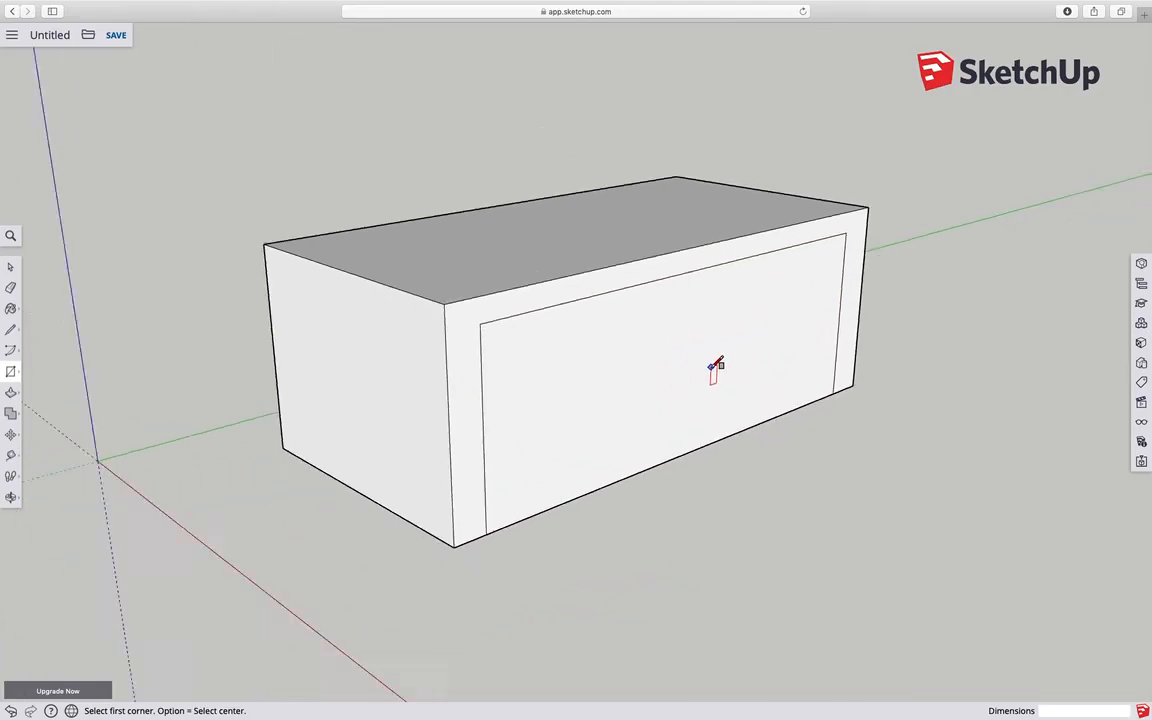
Pull the rectangle on the box's long side outward about 29' 10" to form an adjoining block
scroll(713, 366, "down", 5)
scroll(283, 427, "up", 2)
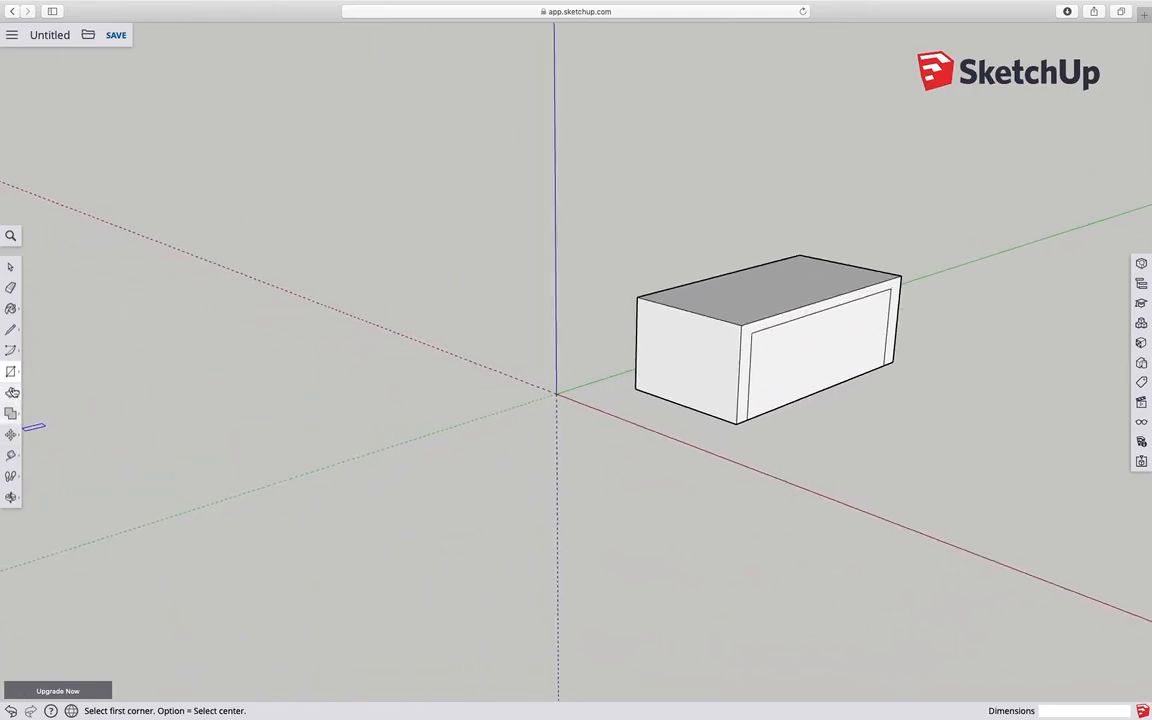
left_click(10, 392)
left_click_drag(745, 374, 958, 396)
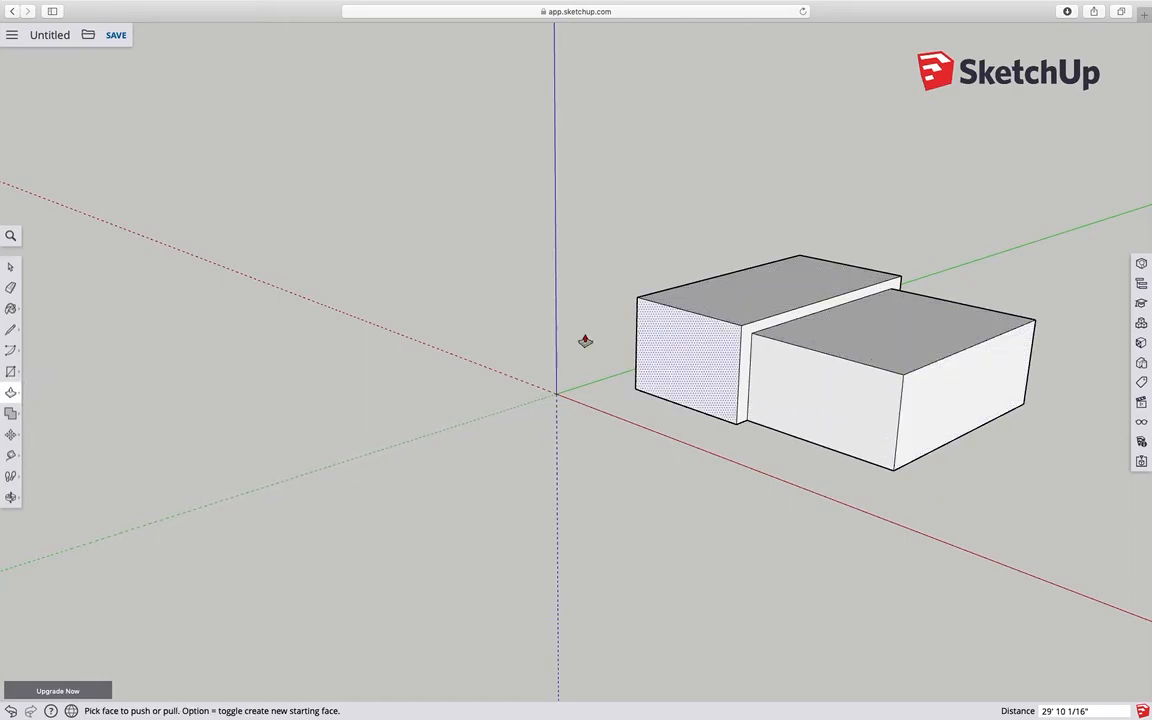
Try an inset rectangle about 29' 11" by 24' 4" on the adjoining block's top face, and undo it
left_click(10, 372)
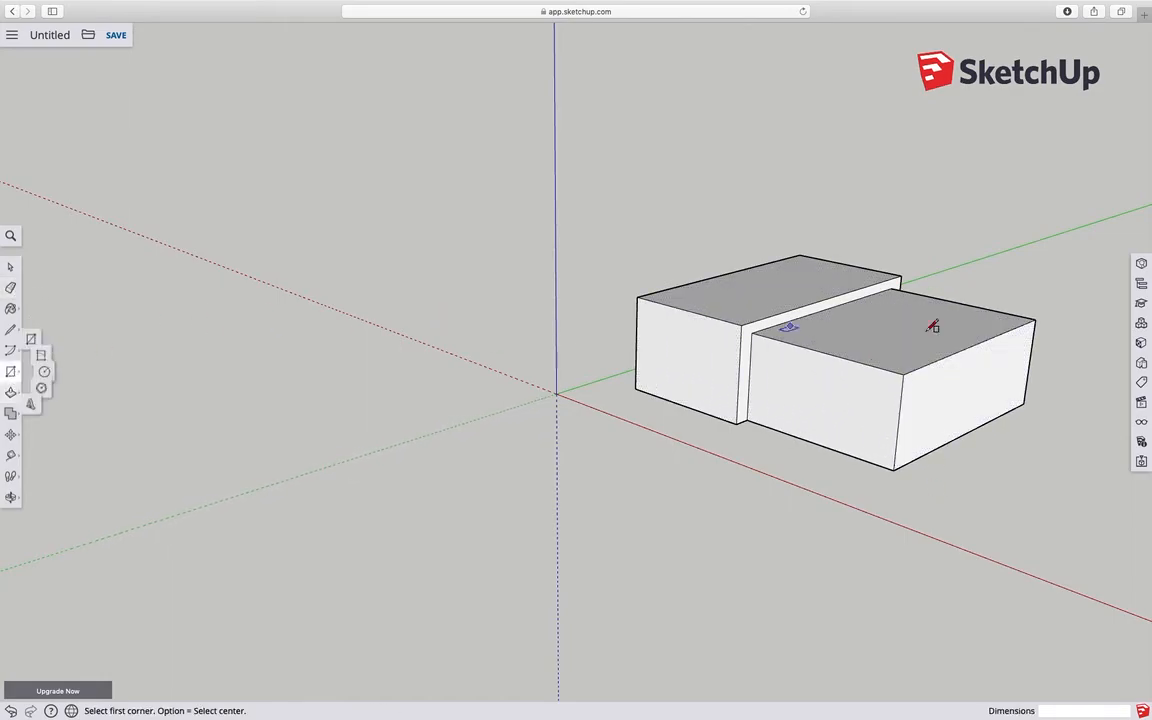
left_click(790, 328)
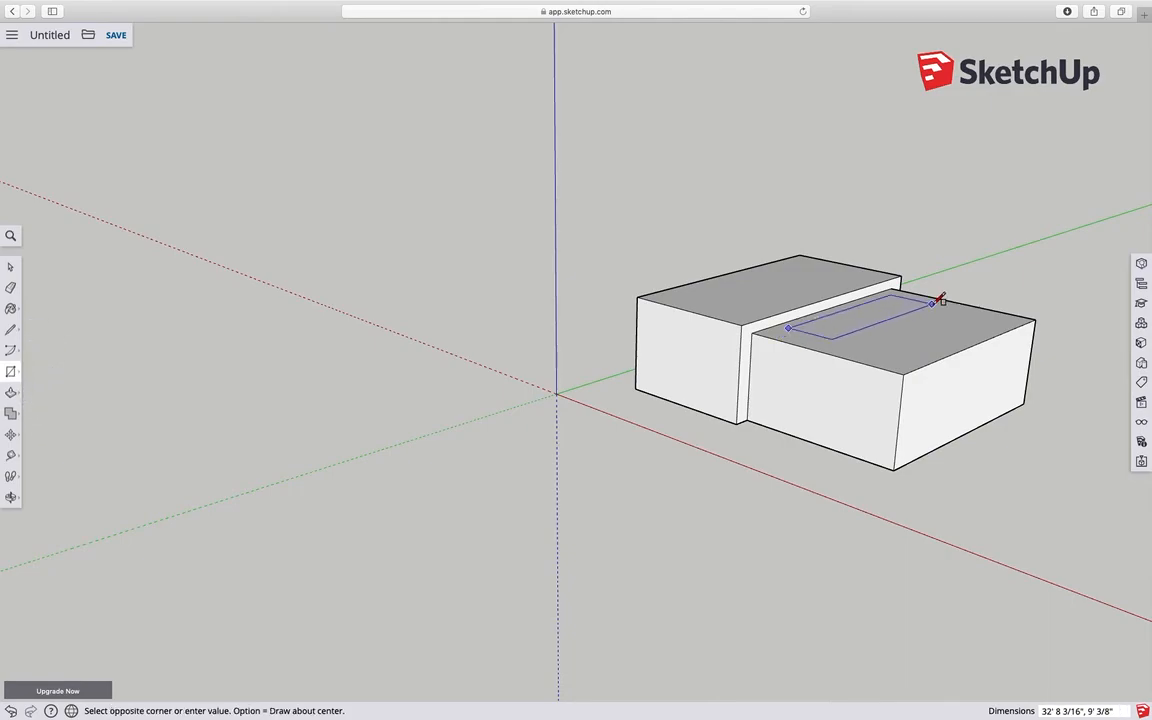
left_click(1005, 331)
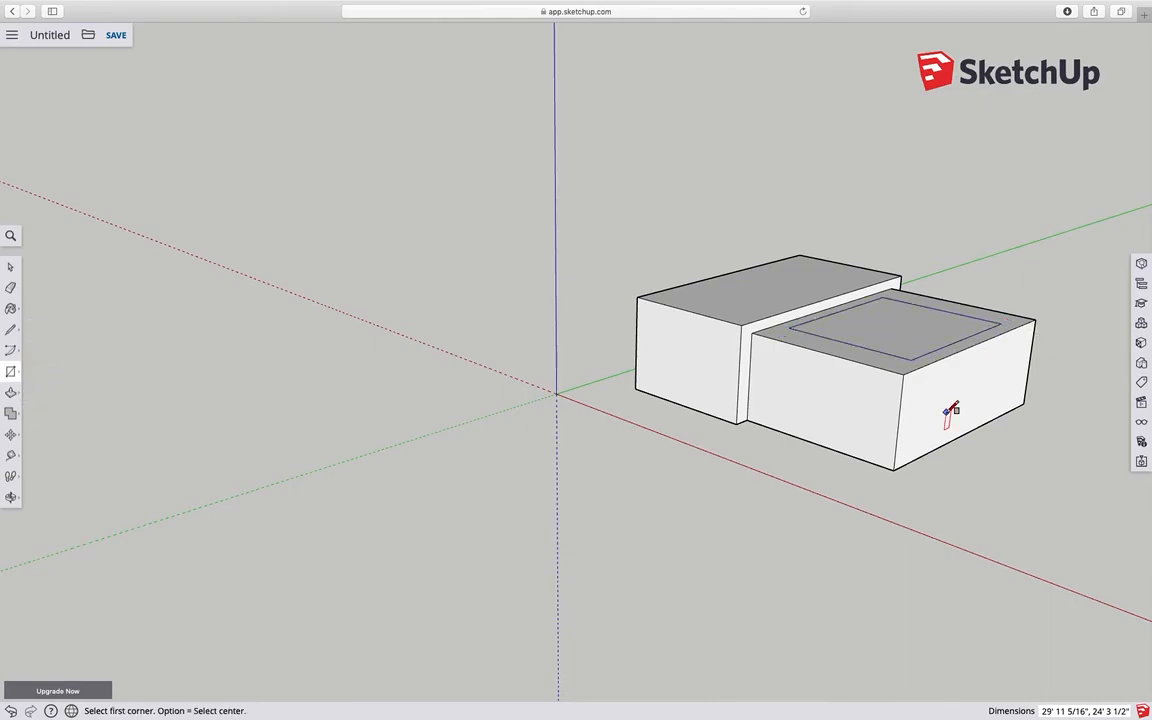
key("super+z")
scroll(935, 374, "up", 5)
scroll(928, 388, "down", 3)
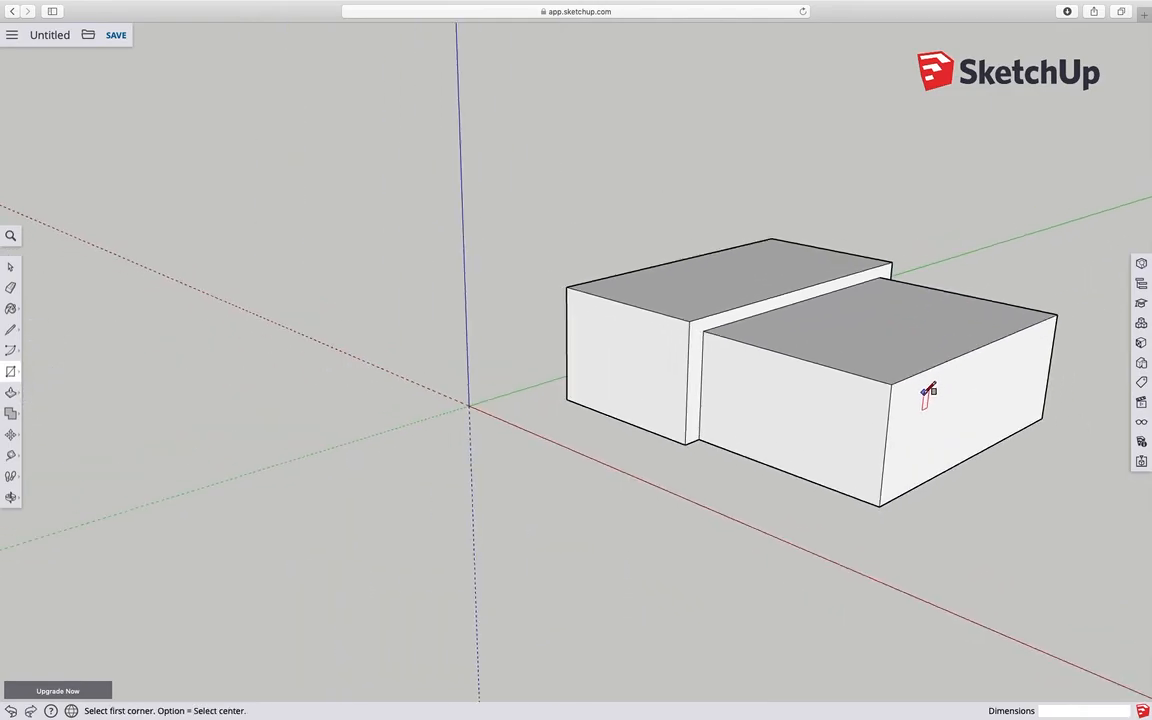
Draw an inset rectangle about 37' 3" by 23' on the adjoining block's top face, leaving a margin on every side
left_click(10, 497)
left_click_drag(740, 398, 848, 465)
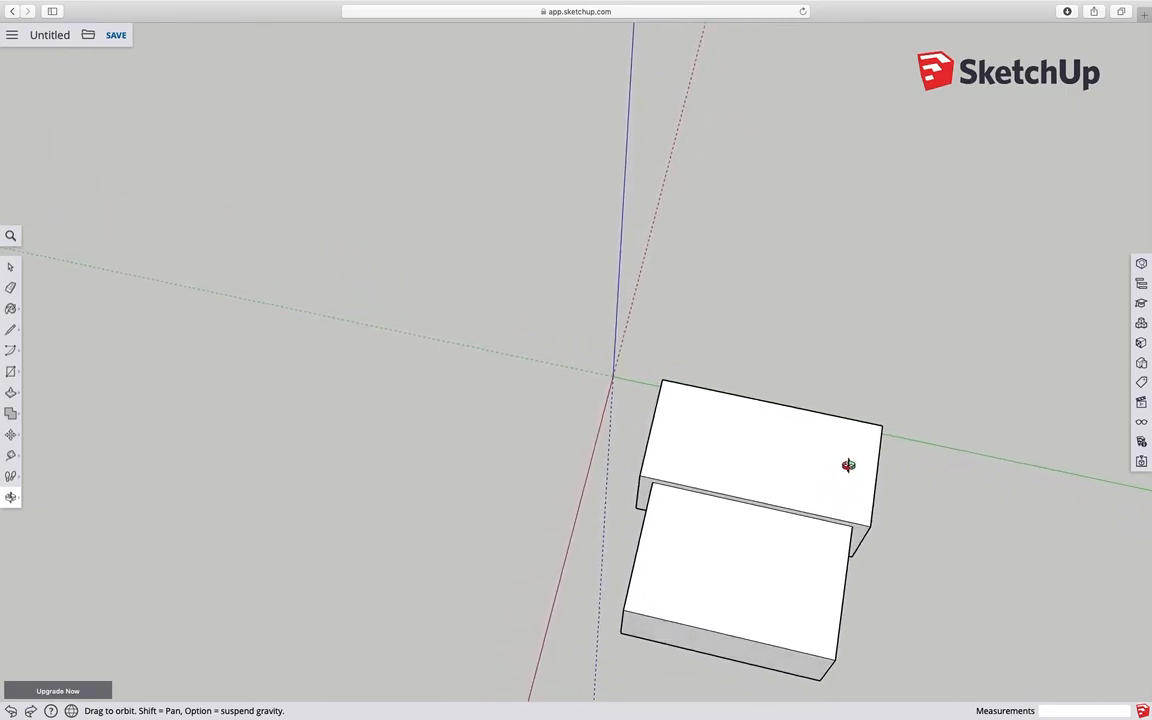
left_click(10, 371)
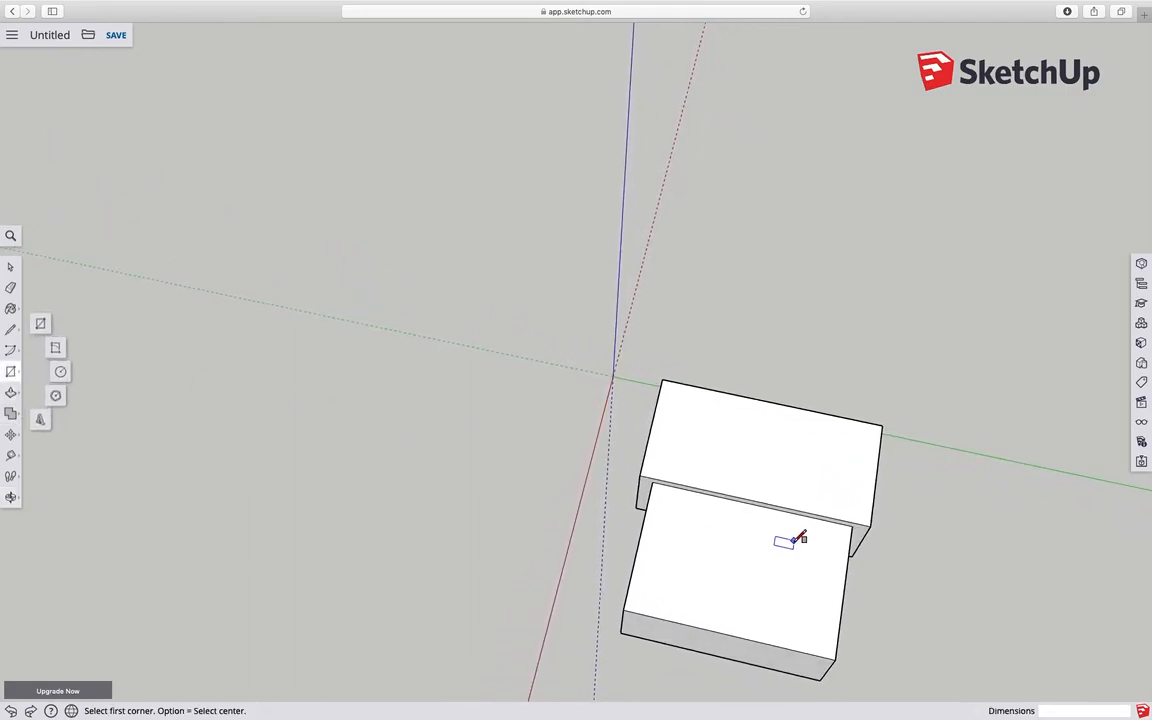
left_click(666, 498)
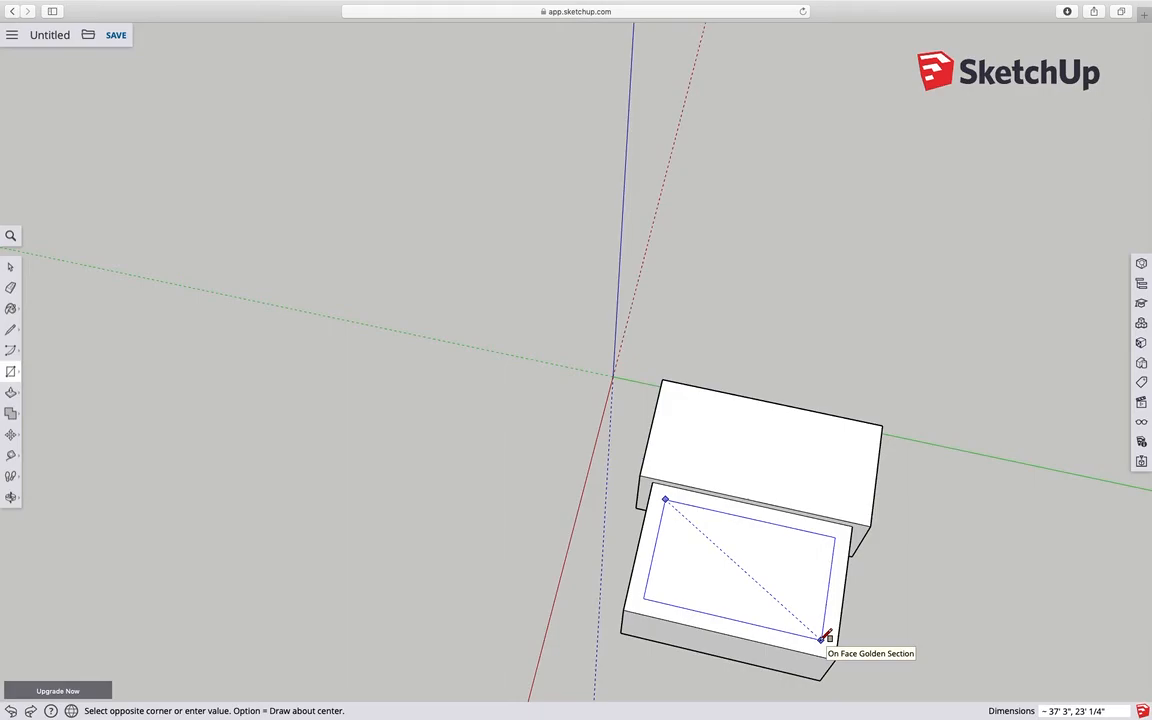
left_click(821, 638)
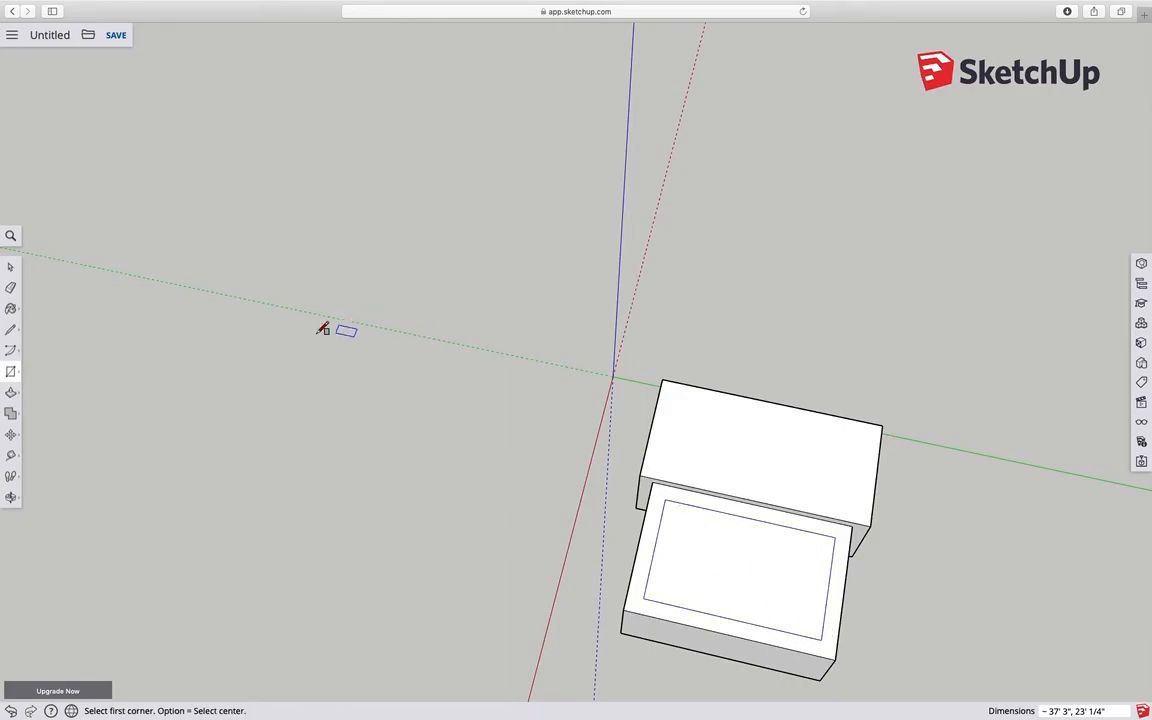
Pull the inset rectangle on the adjoining block's top face up about 43' 5" to form a tower
scroll(760, 512, "down", 2)
scroll(802, 514, "up", 1)
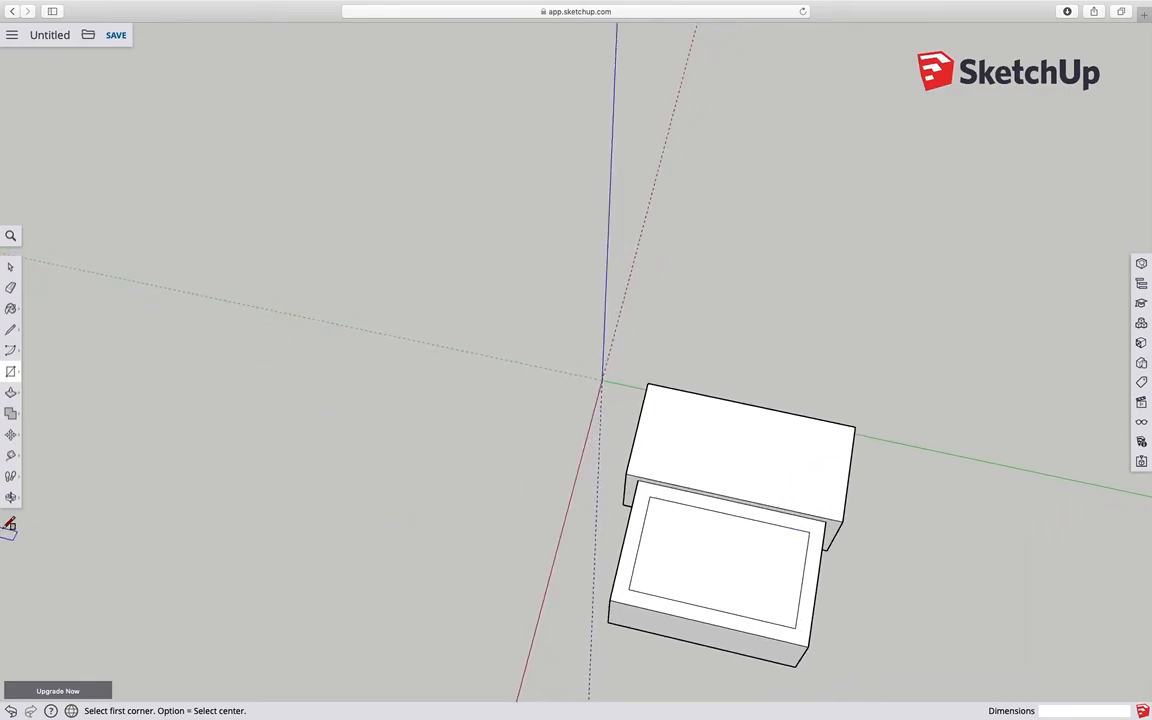
left_click(10, 497)
left_click_drag(487, 558, 841, 324)
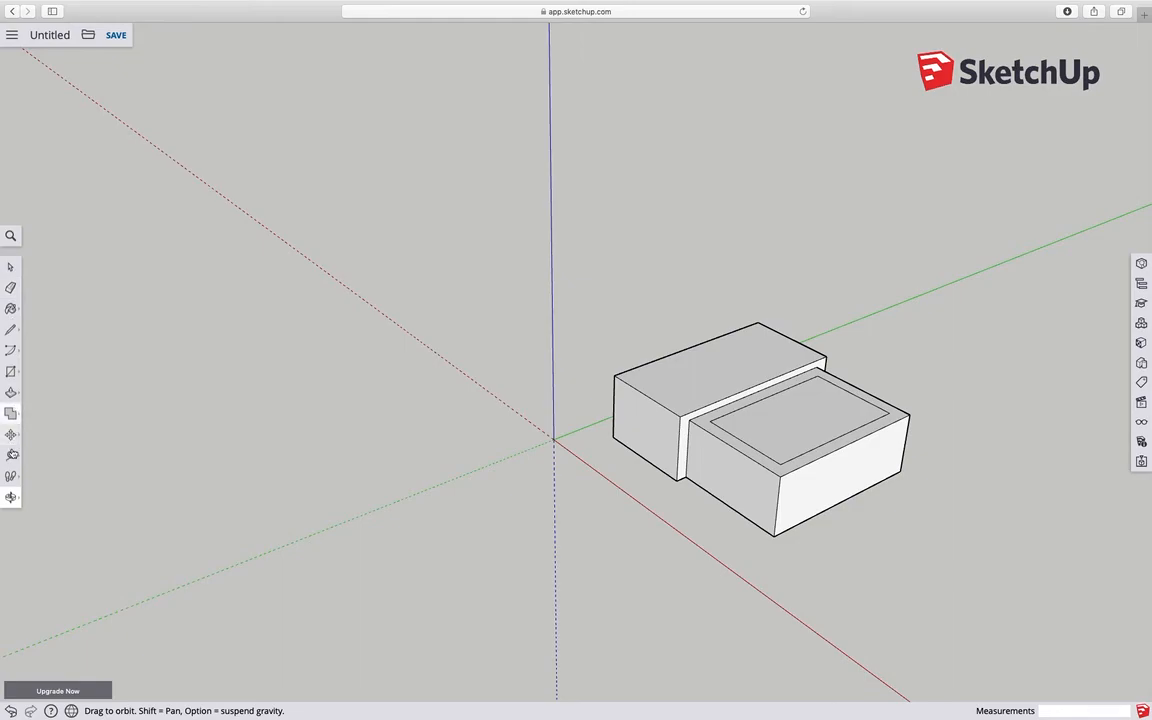
left_click(11, 392)
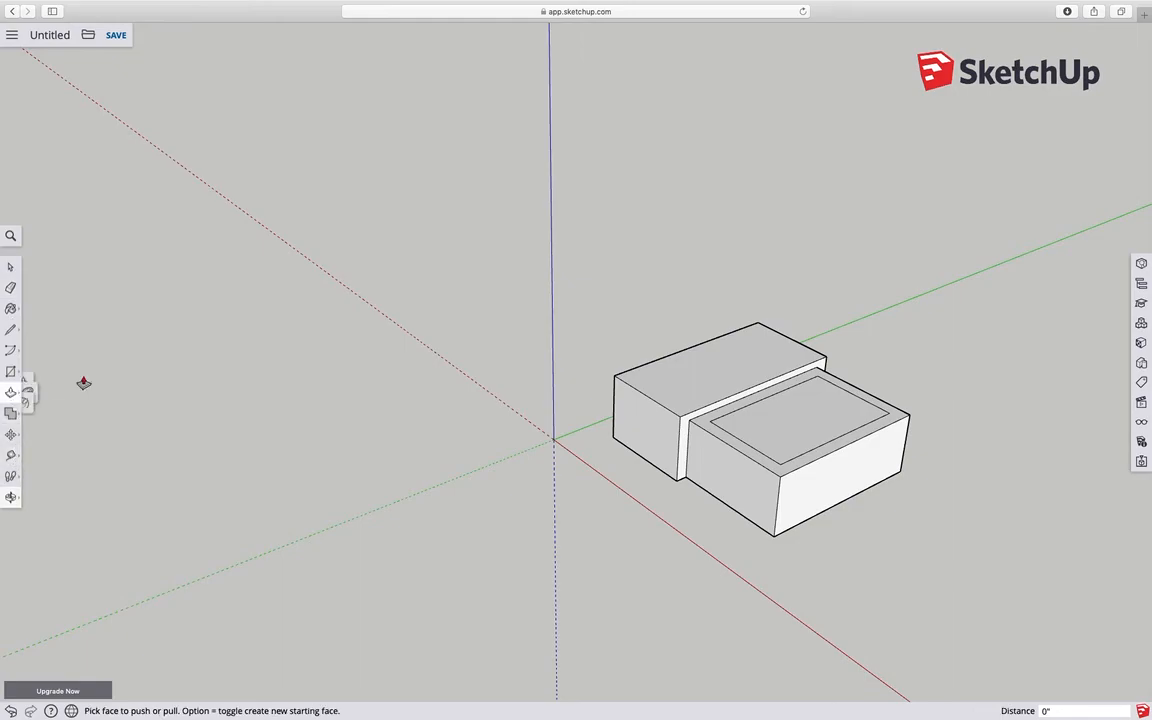
left_click_drag(797, 424, 815, 225)
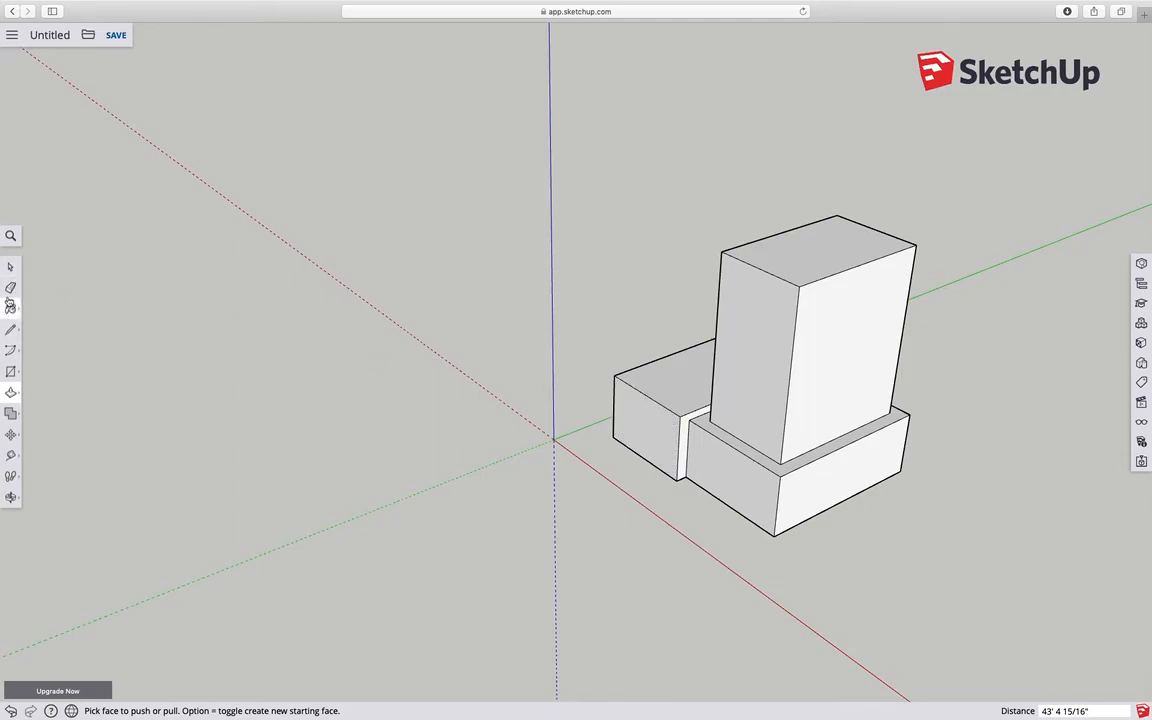
Draw a ground rectangle about 66' 7" by 44' 2" beside the green axis, across the origin from the tower, and pull it up about 56' 5"
left_click(11, 498)
left_click_drag(800, 500, 441, 526)
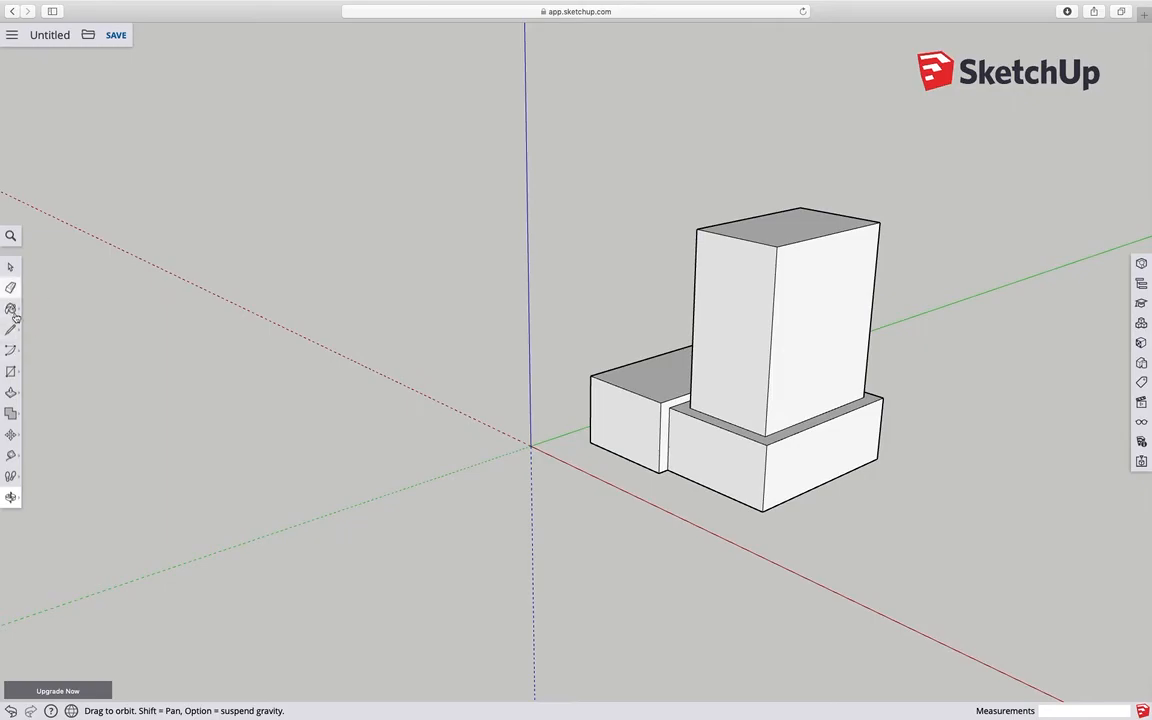
left_click(11, 371)
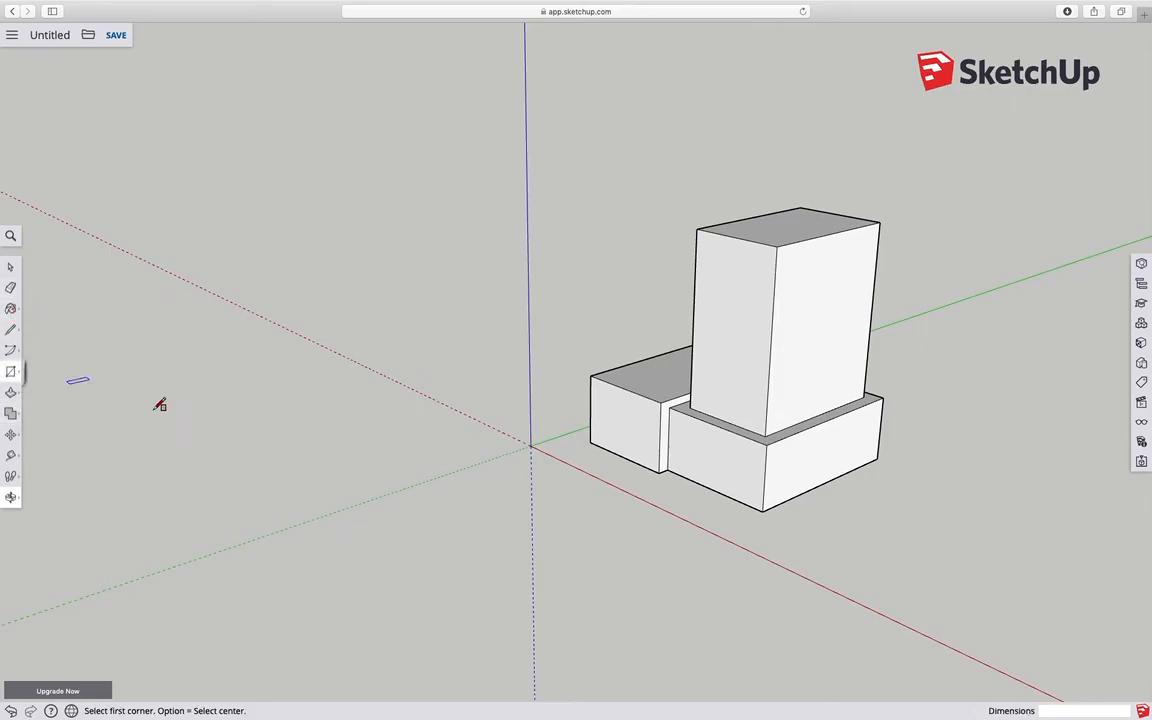
left_click(436, 468)
left_click(157, 435)
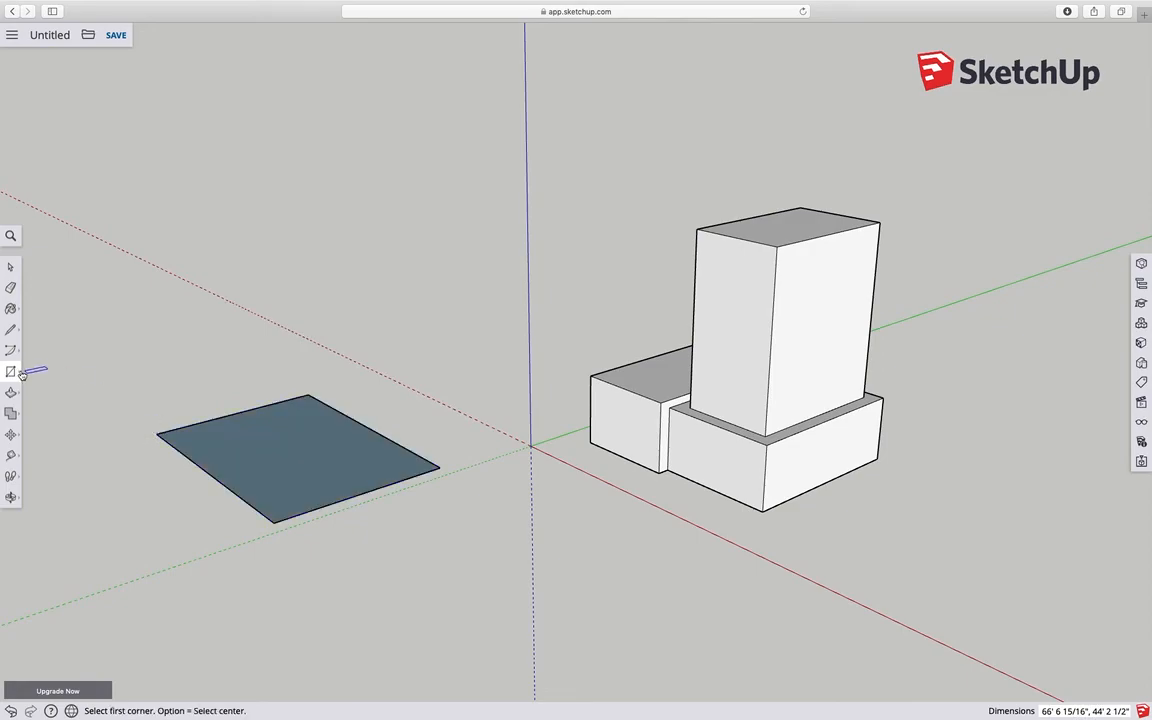
left_click(11, 392)
left_click_drag(309, 476, 298, 245)
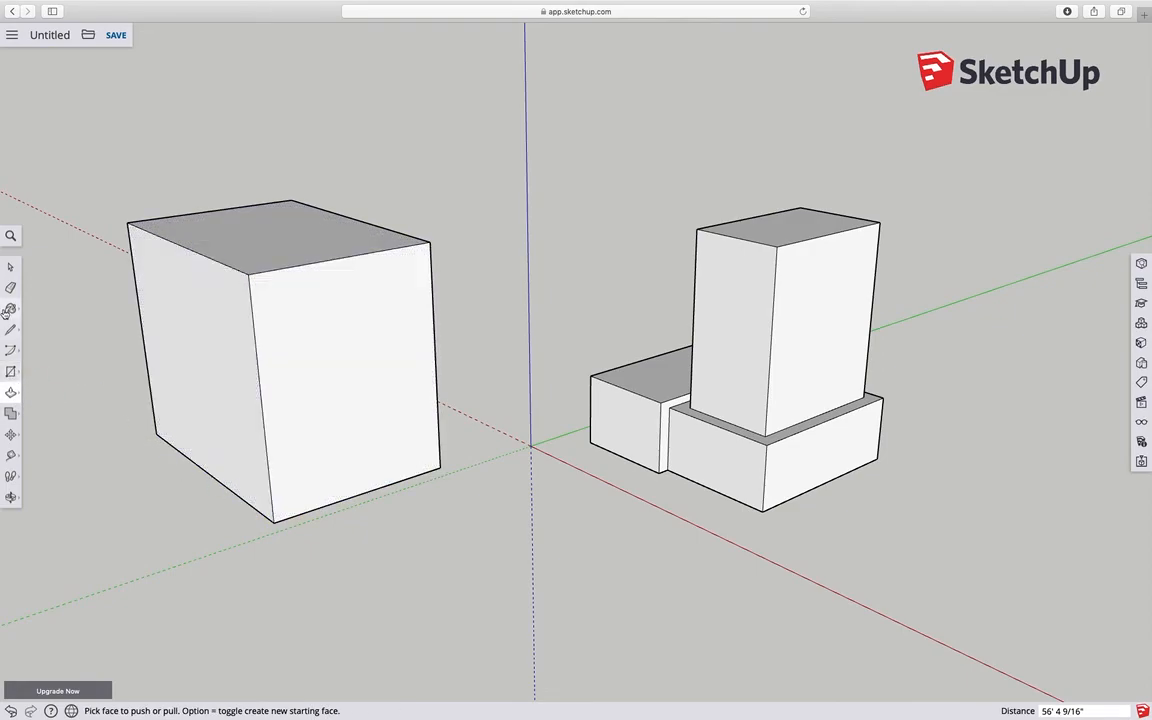
Draw an inset rectangle about 37' 3" by 31' 4" on the new box's front face and push it about 134' 8" back through the box
left_click(11, 371)
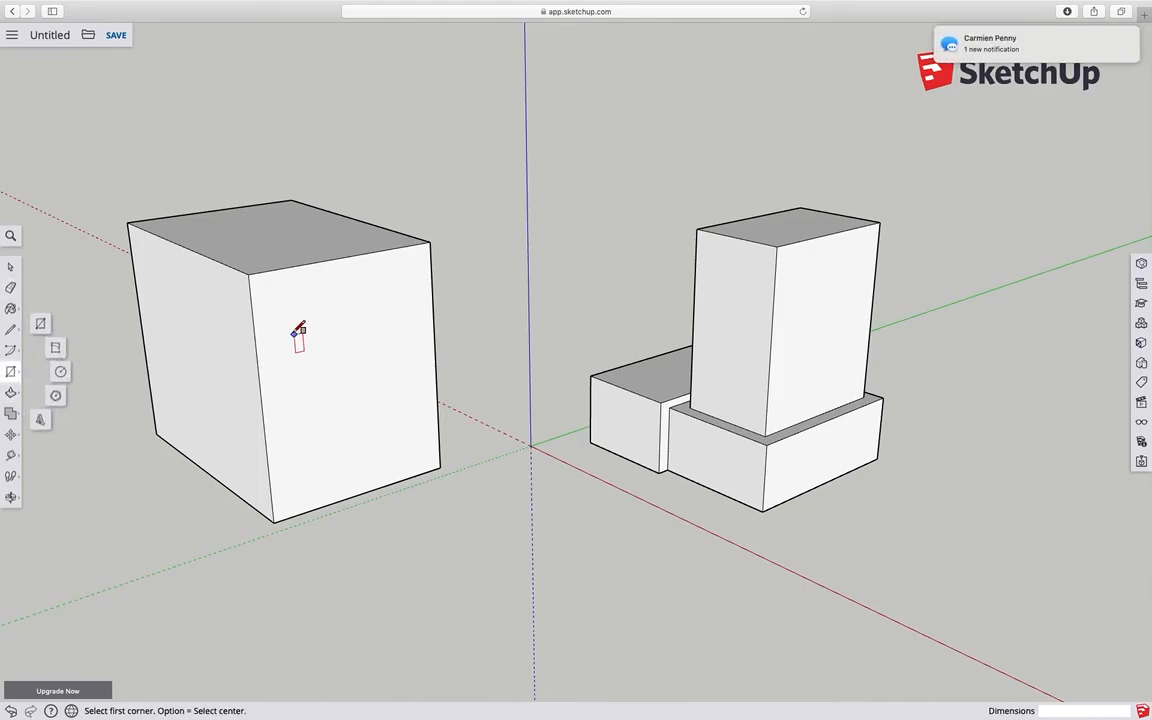
left_click(280, 306)
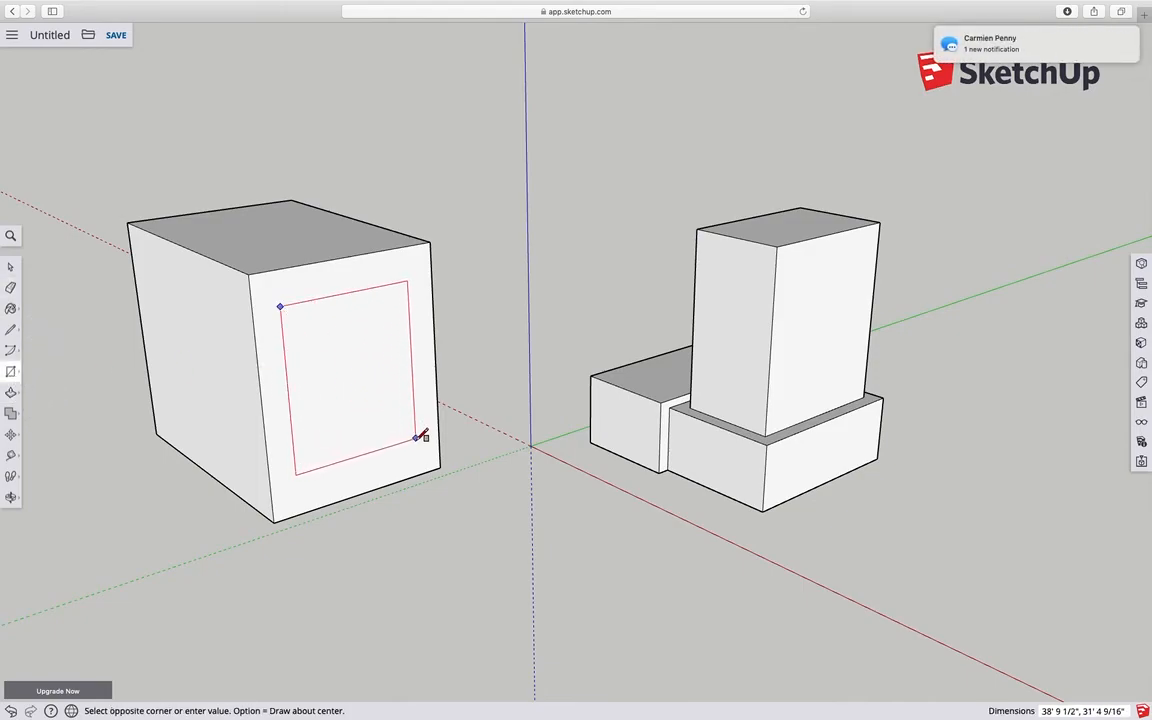
left_click(415, 433)
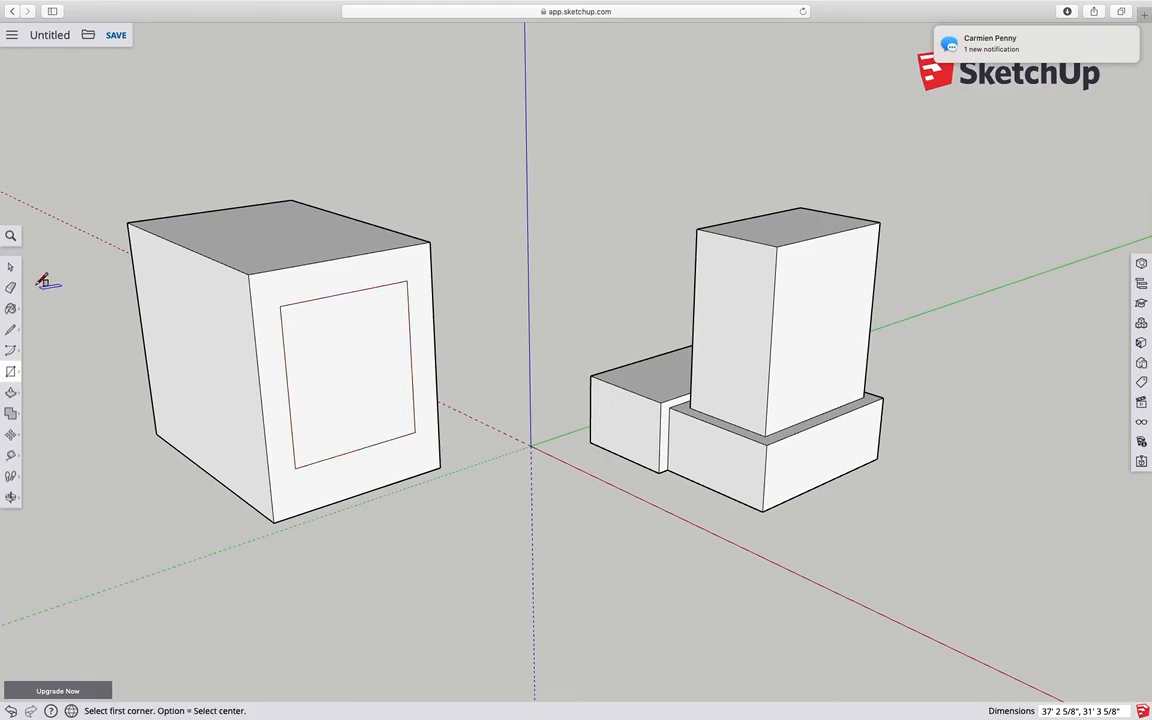
left_click(11, 392)
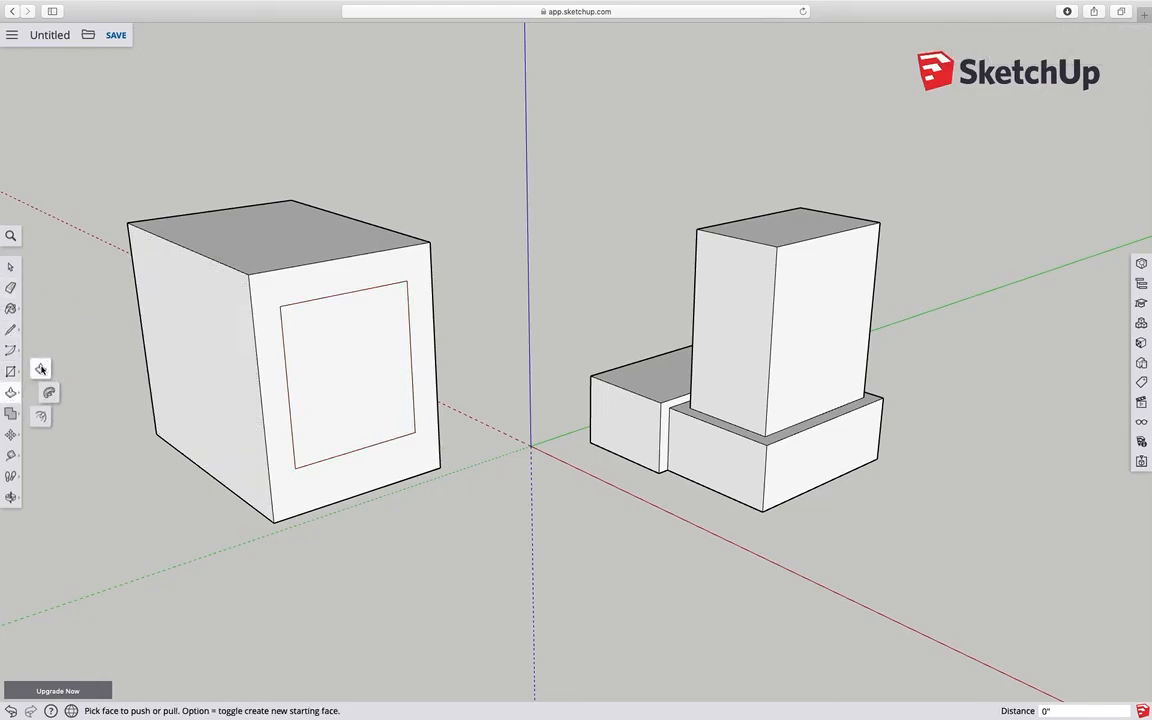
left_click_drag(294, 375, 61, 330)
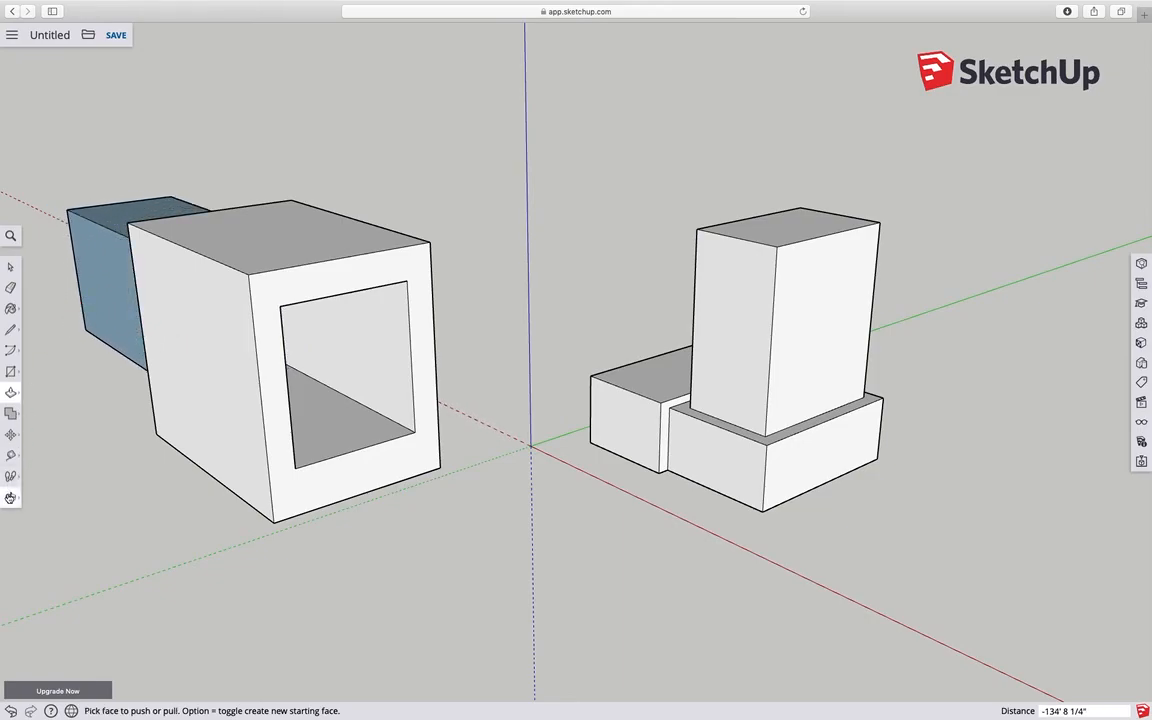
Delete the long side face of the hollowed box, exposing the tube inside
left_click(10, 497)
left_click_drag(94, 440, 367, 527)
key("space")
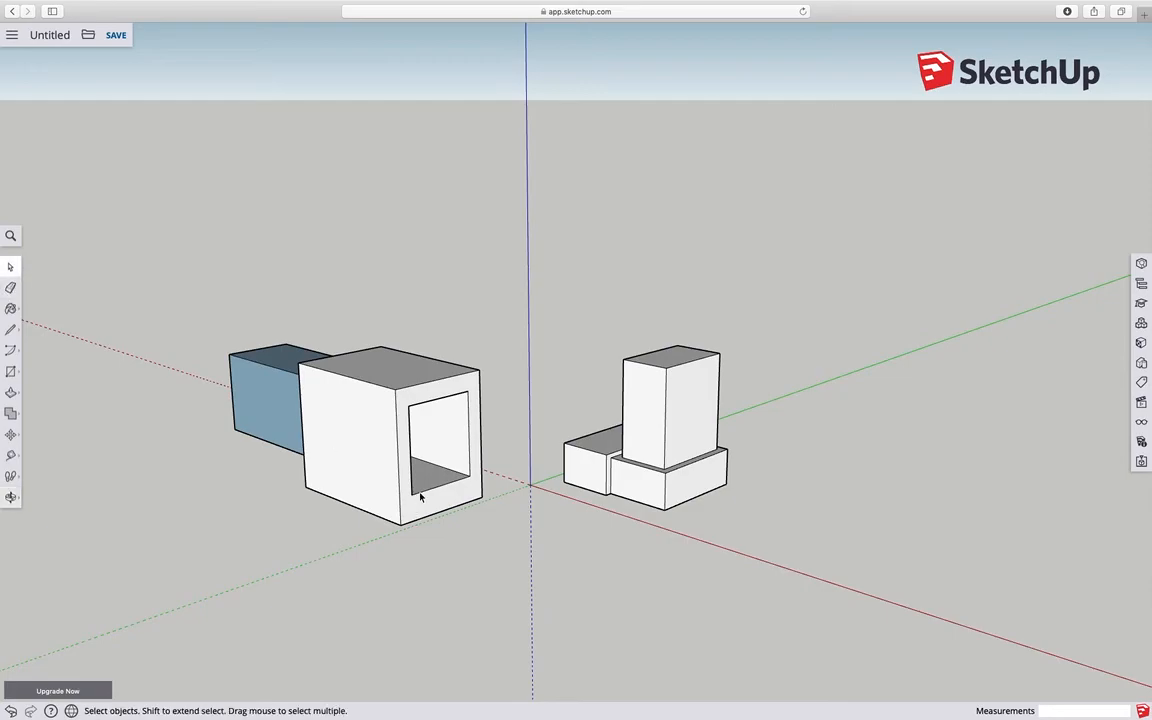
left_click(369, 467)
scroll(334, 488, "up", 3)
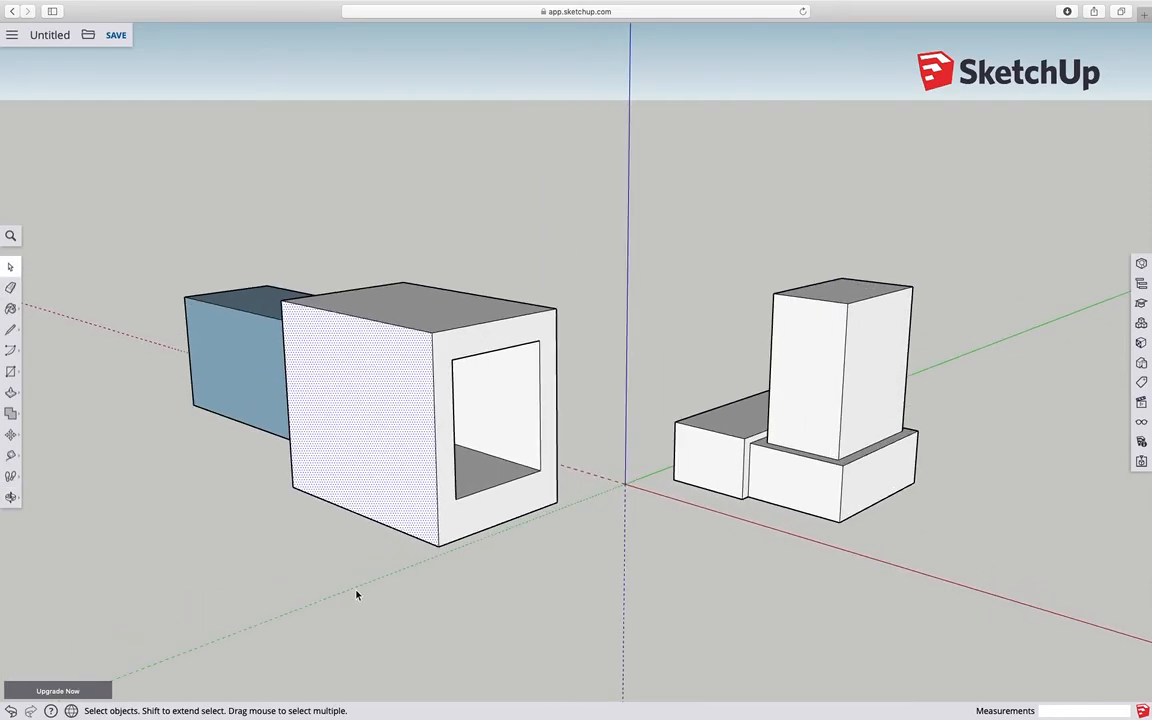
key("Delete")
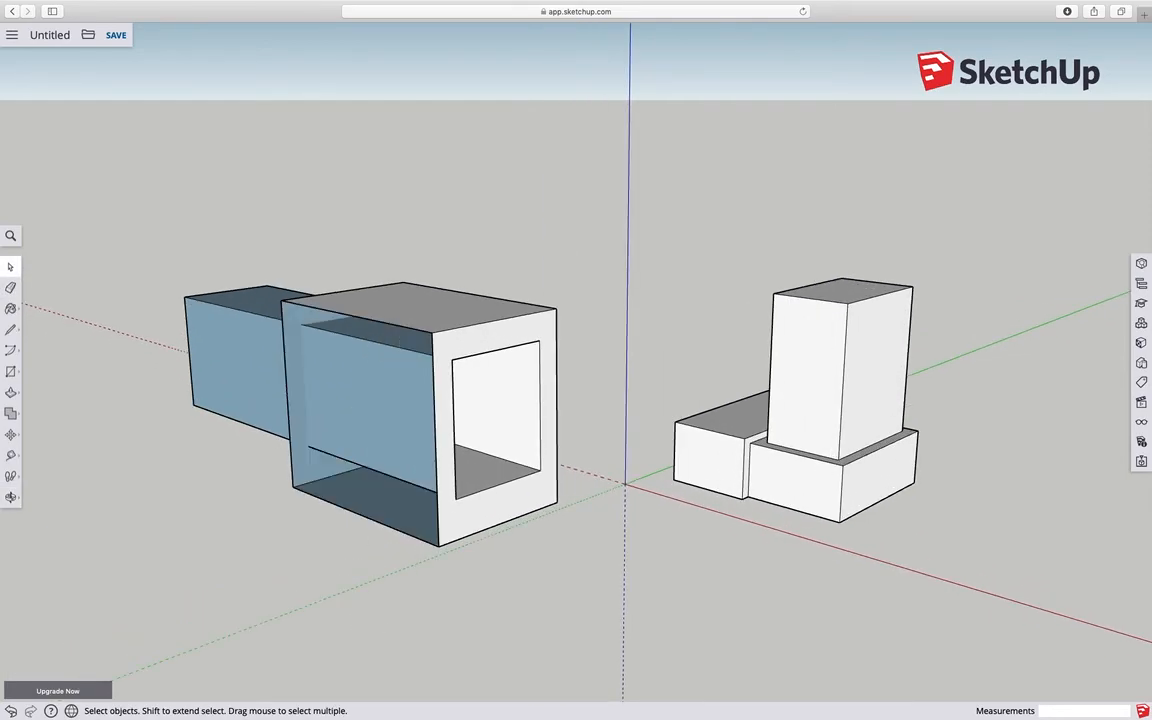
Delete the top face of the hollowed box
left_click_drag(285, 497, 490, 535)
scroll(290, 490, "up", 3)
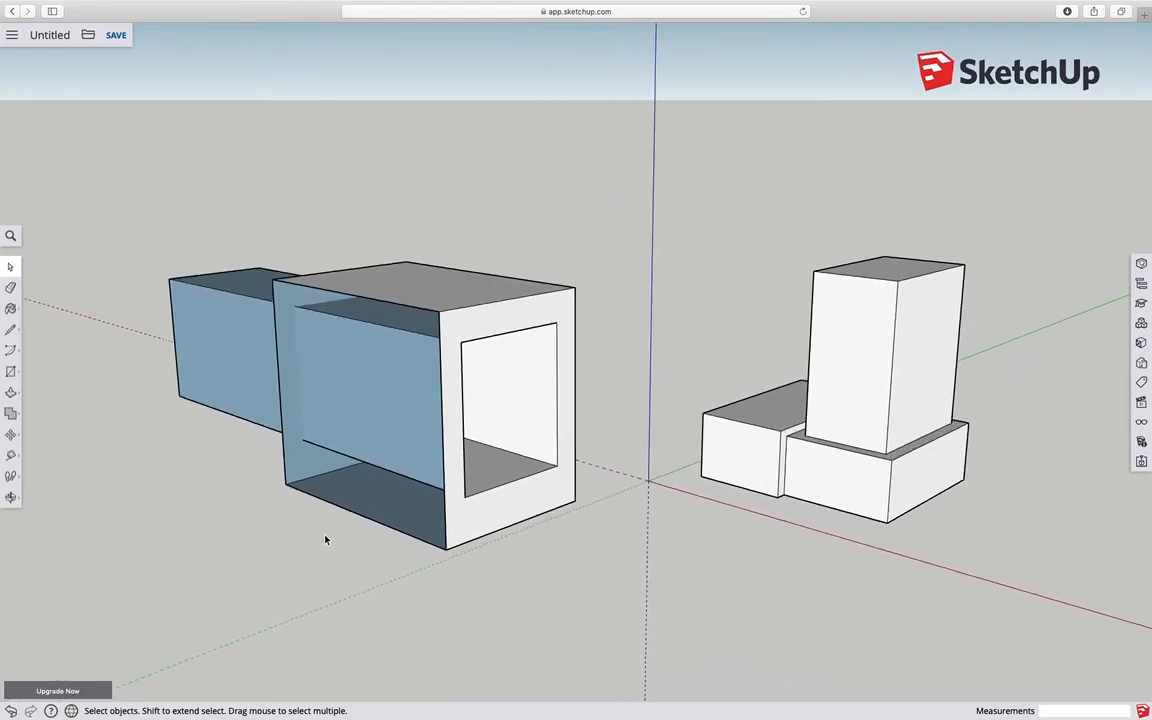
key("h")
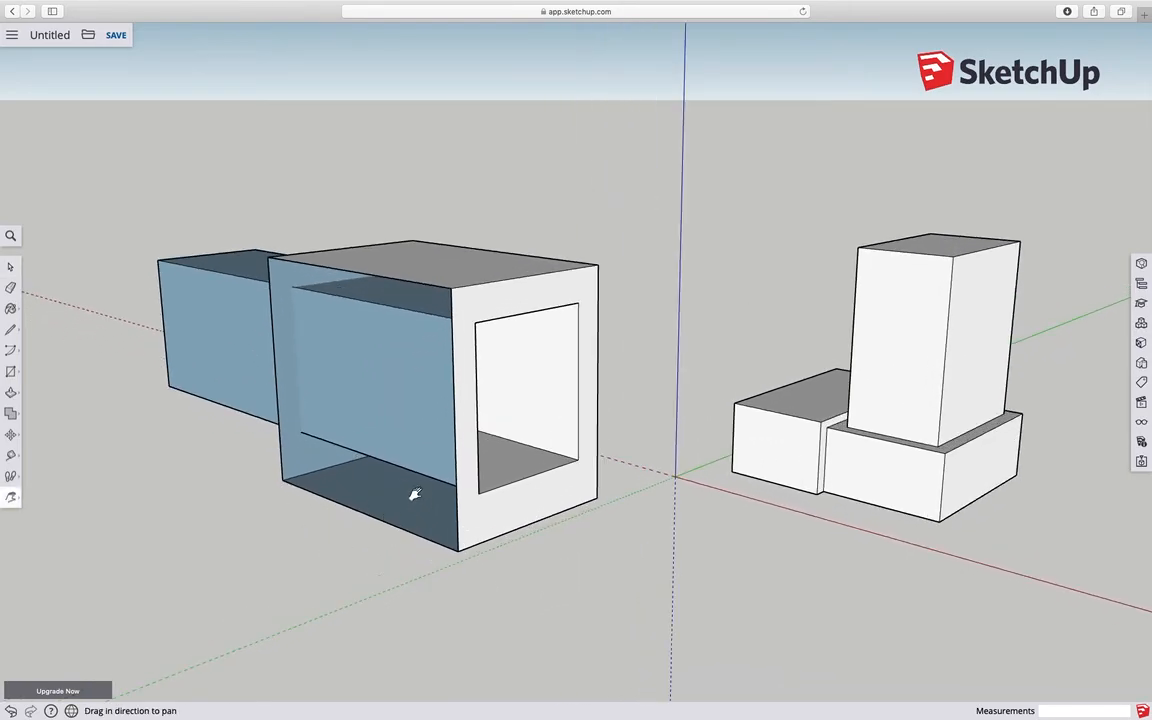
left_click(10, 266)
left_click(444, 275)
scroll(463, 335, "up", 4)
scroll(463, 336, "down", 2)
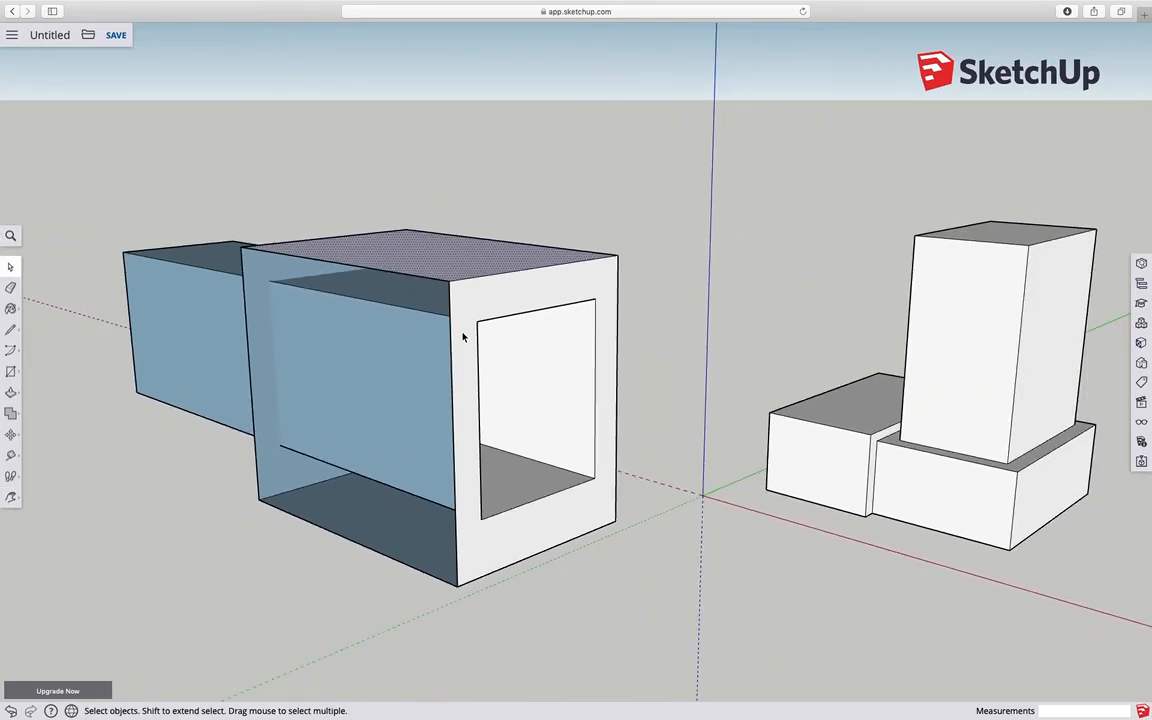
key("Delete")
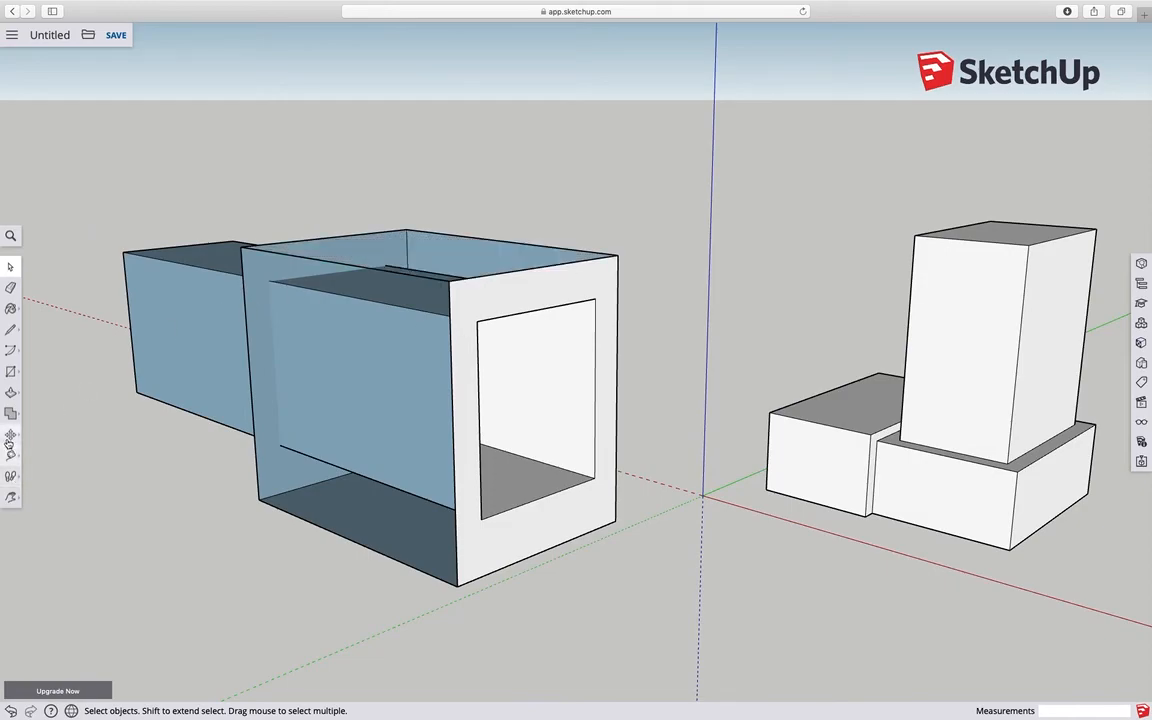
Delete the long upper edge shared by the hollowed box's removed top and side faces
left_click(10, 497)
left_click(40, 449)
left_click_drag(172, 357, 401, 235)
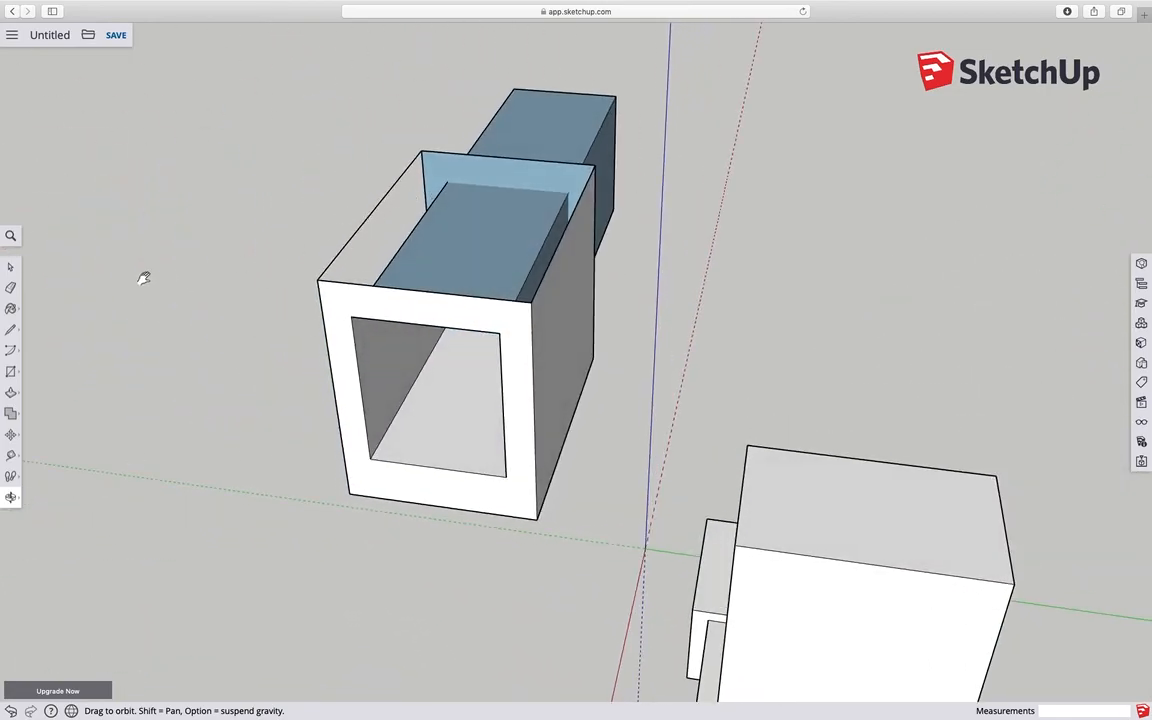
key("space")
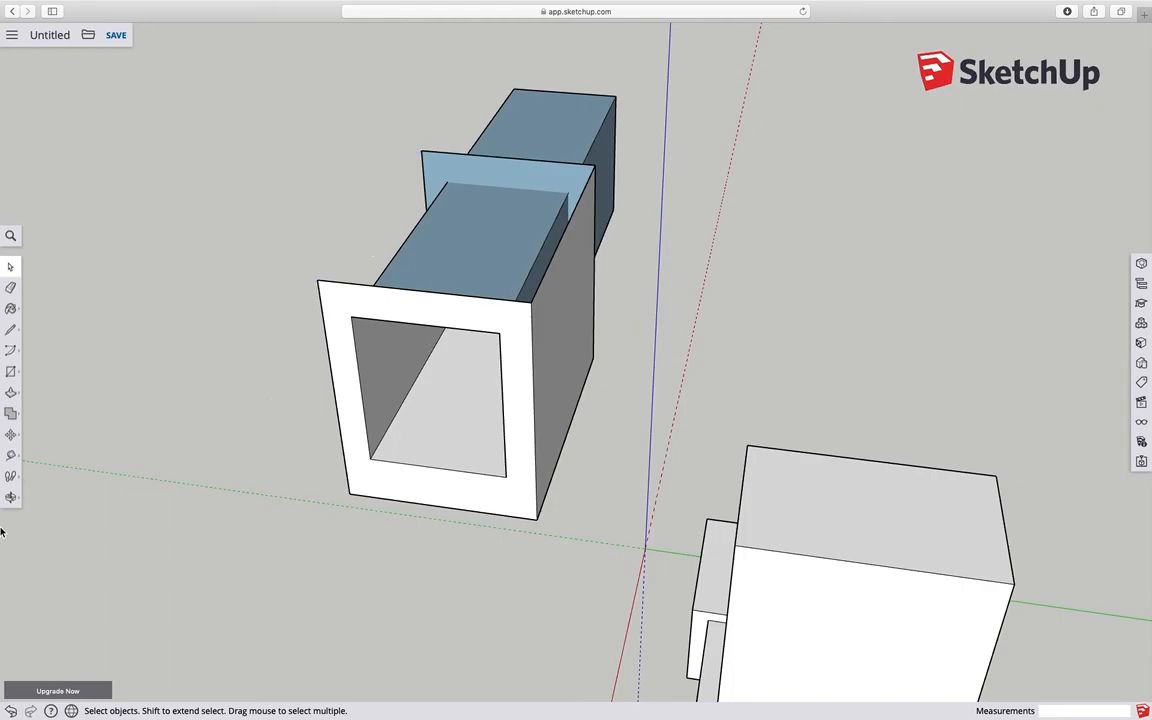
Select the entire hollowed box with its tube, move it about 205' to just beyond the tower block, and clear the selection
left_click(10, 498)
left_click_drag(250, 500, 718, 545)
left_click(10, 266)
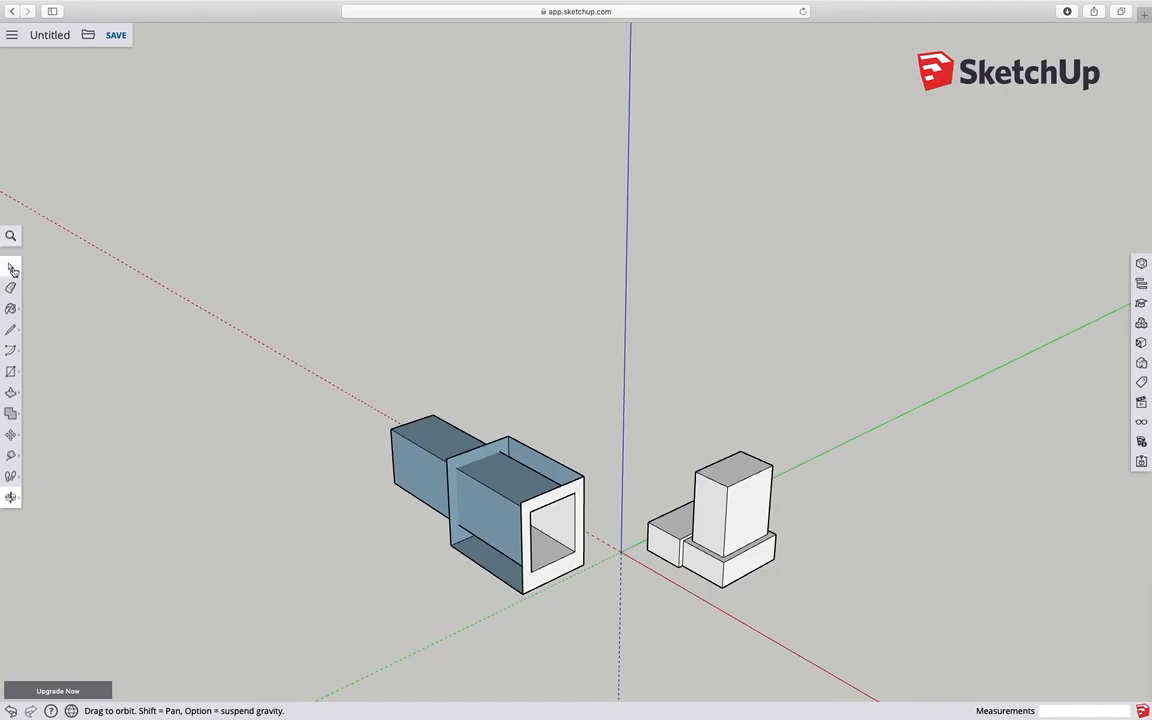
triple_click(518, 485)
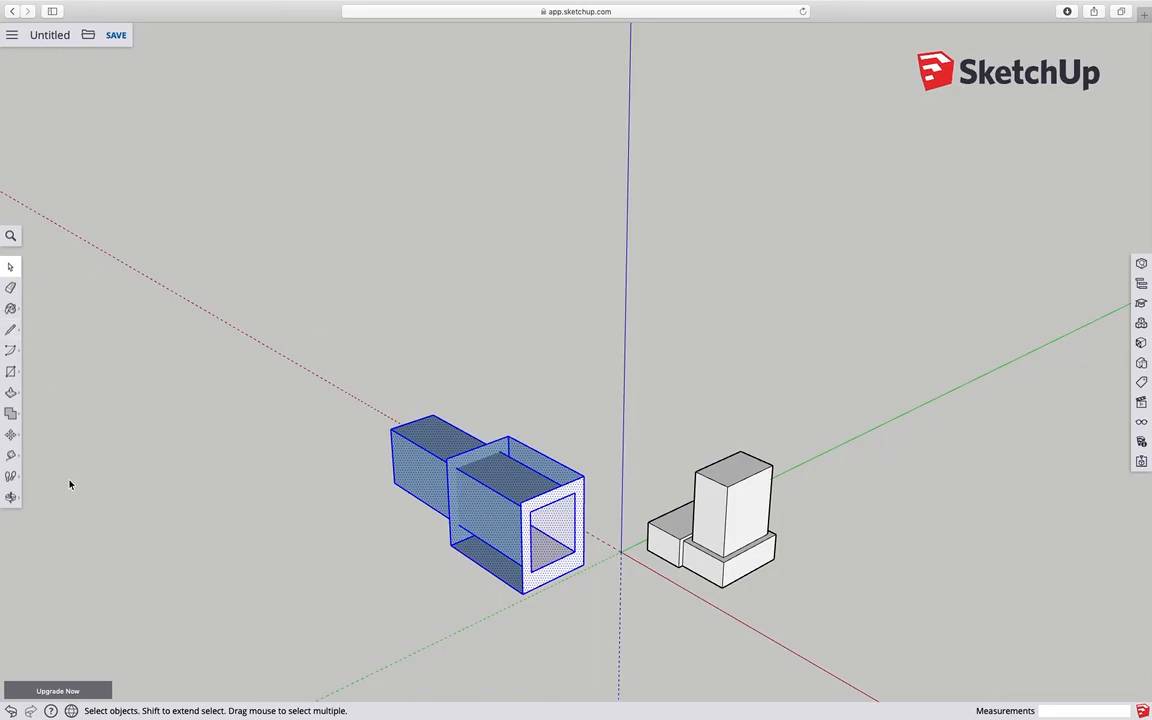
left_click(11, 437)
left_click(41, 411)
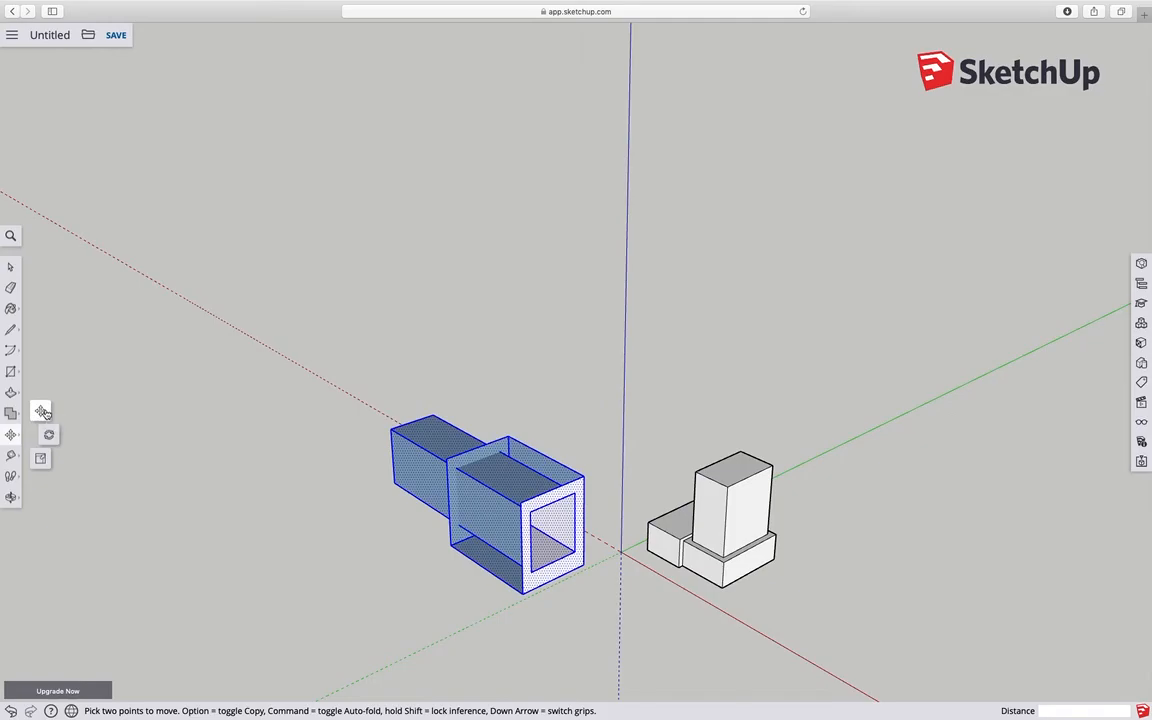
left_click(463, 492)
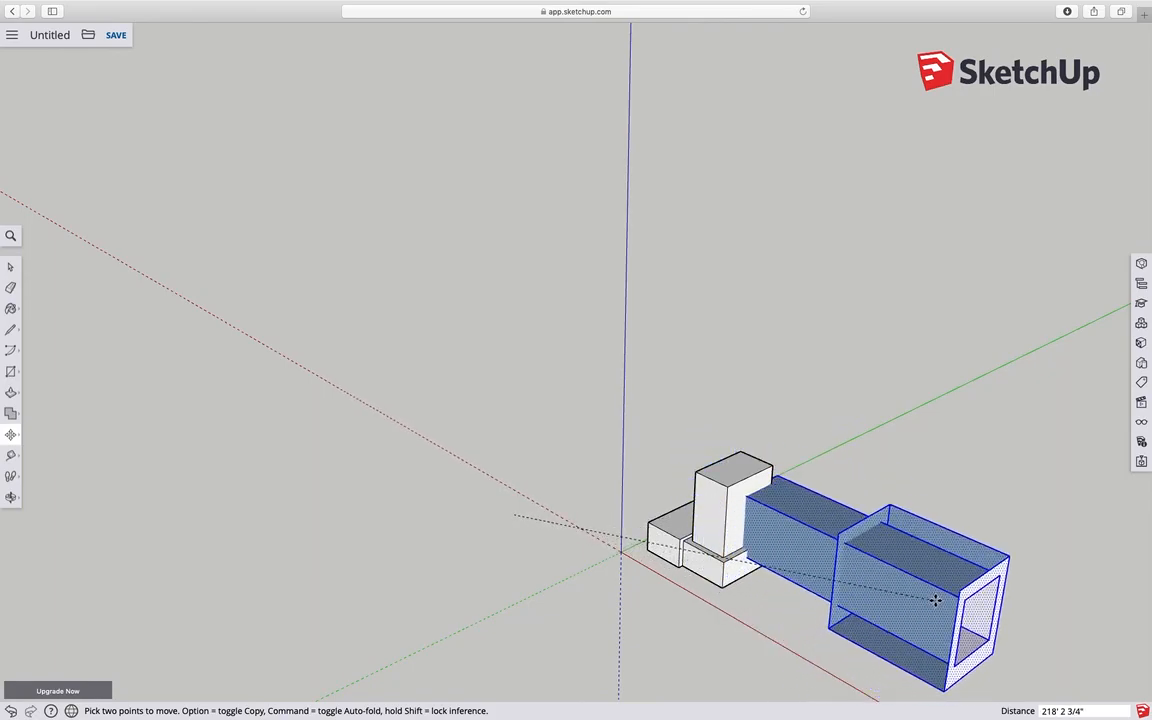
left_click(909, 571)
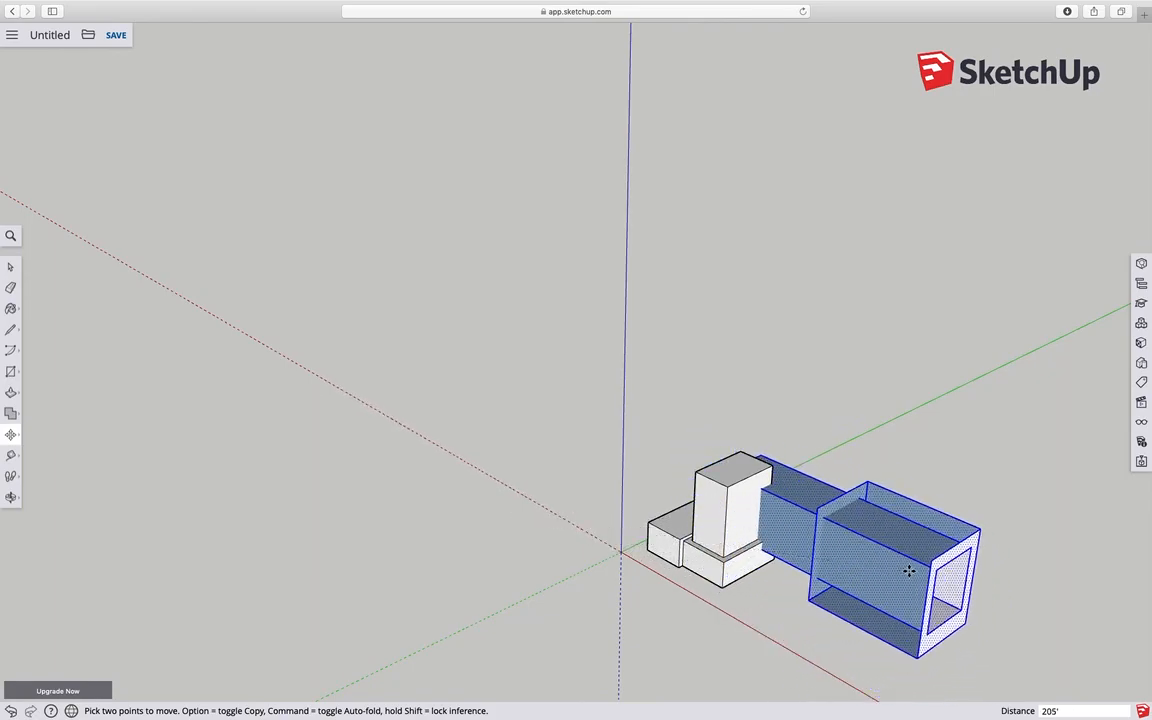
key("space")
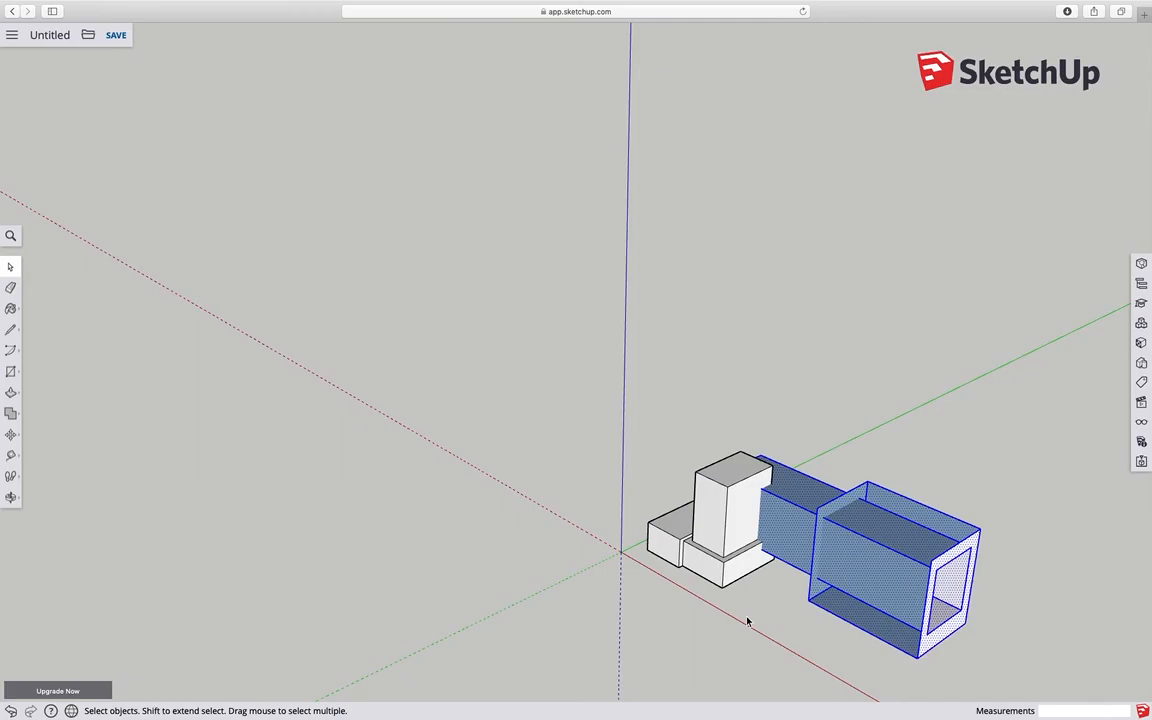
left_click(762, 598)
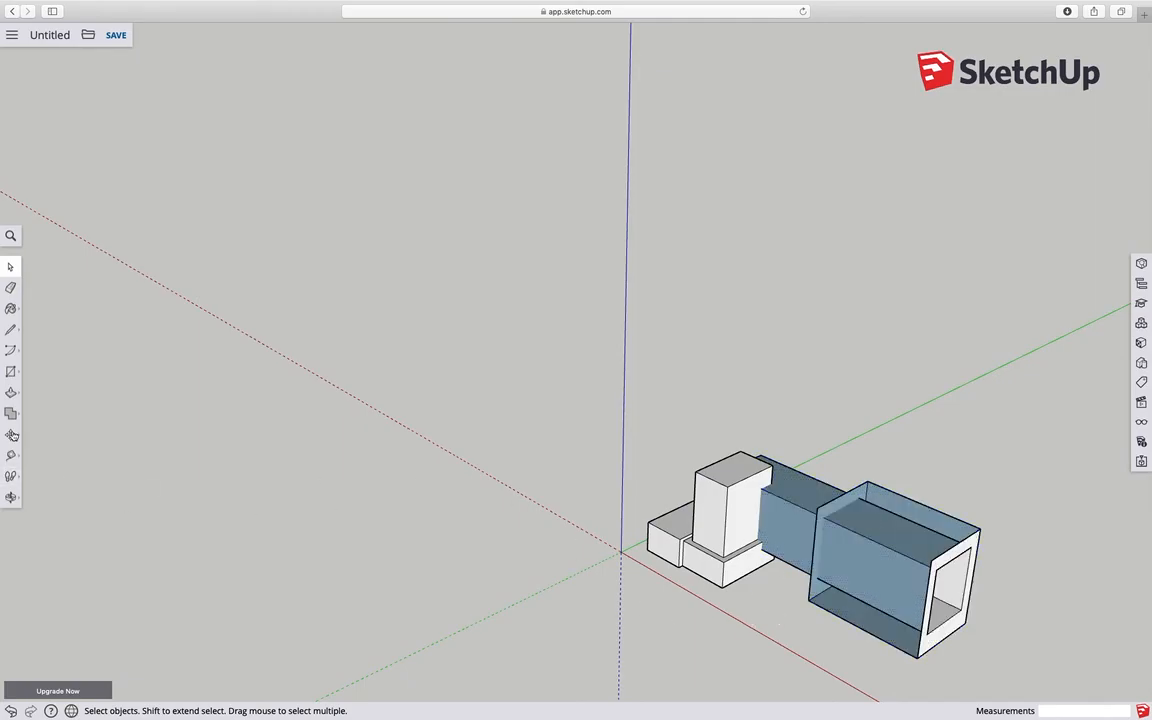
Push the tube's closed end face about 189' 6" back through the hollowed box so it protrudes beyond the opposite side
left_click(11, 497)
left_click_drag(755, 608, 737, 653)
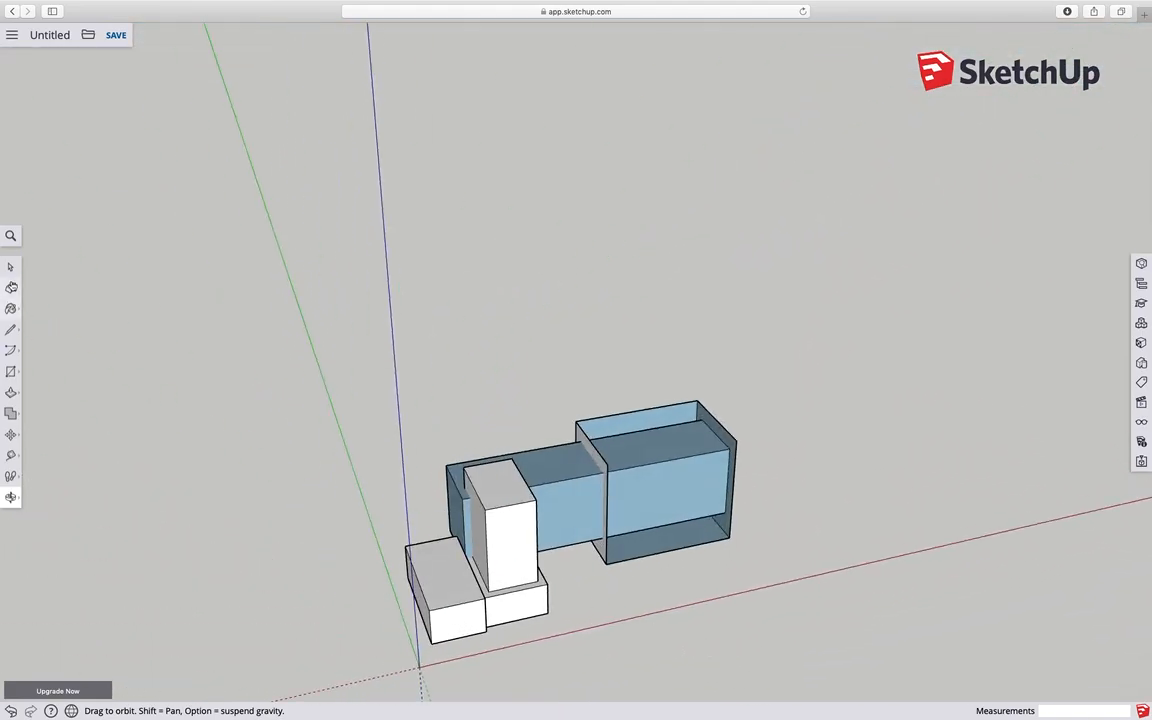
left_click(10, 266)
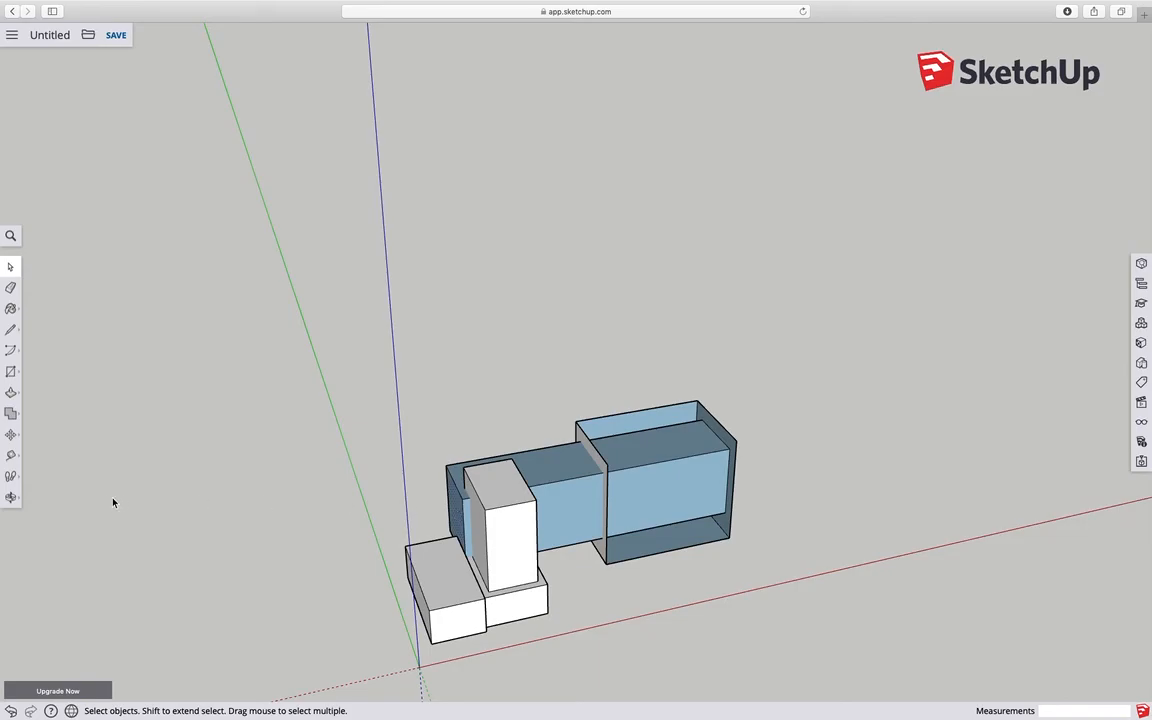
left_click(10, 392)
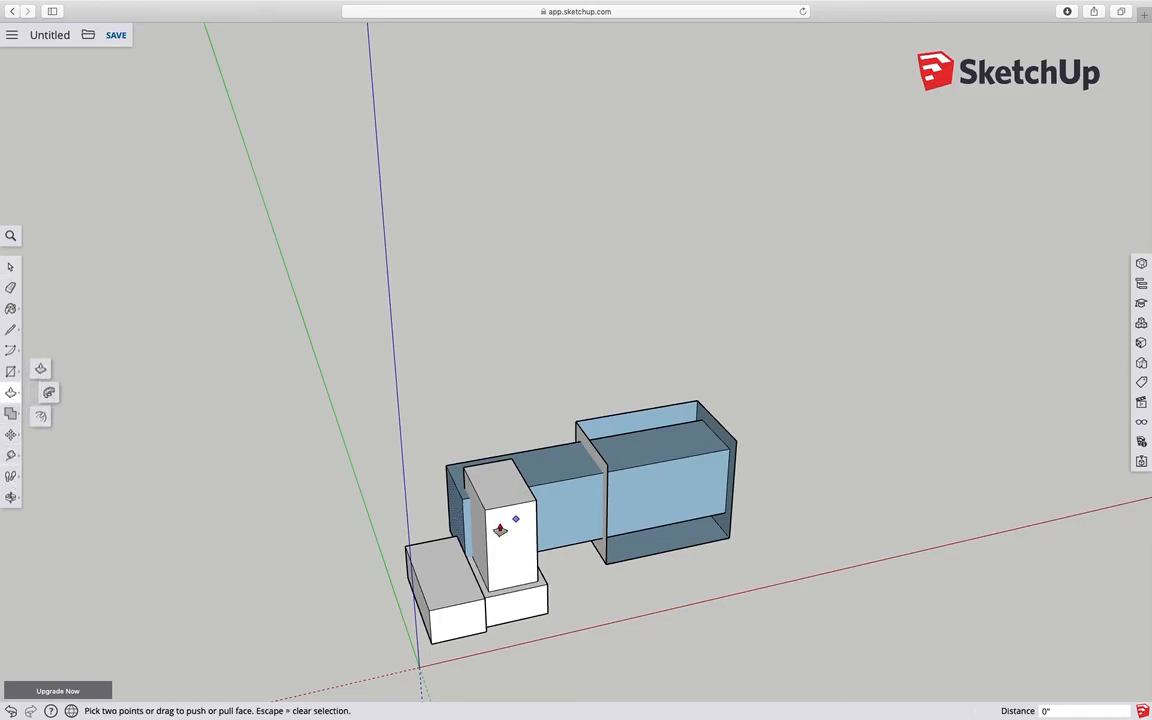
left_click_drag(461, 523, 800, 472)
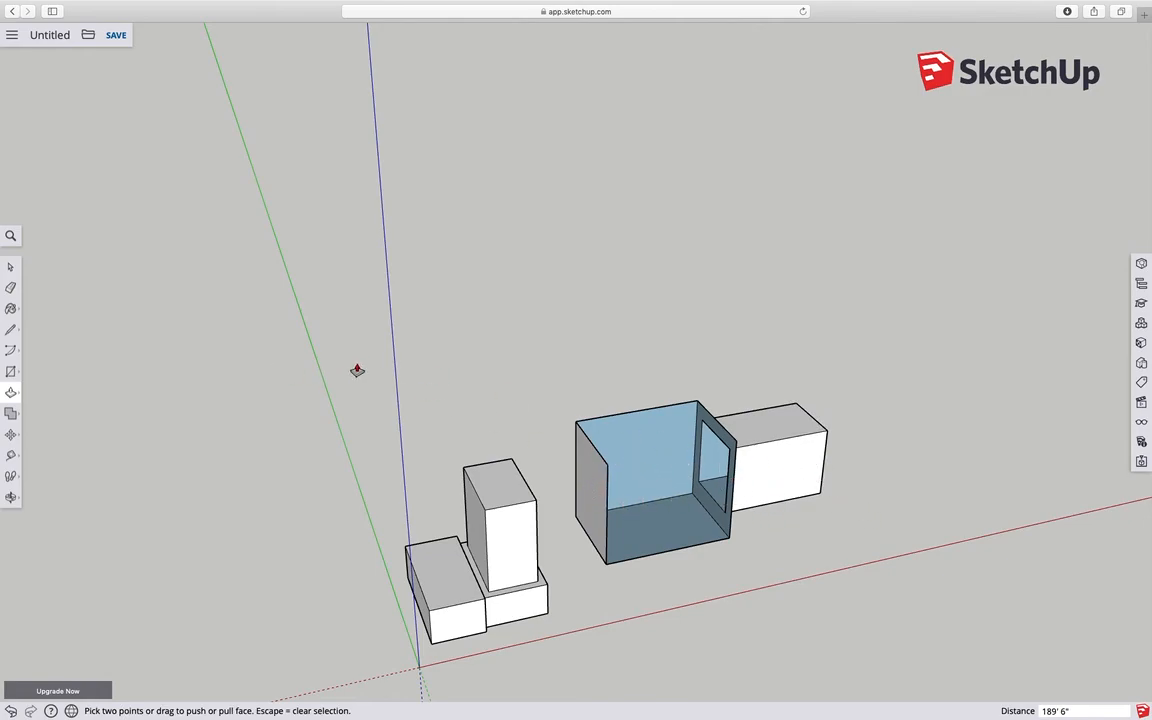
Open the materials library and bring up its list of material categories
left_click(10, 497)
left_click_drag(753, 522, 594, 490)
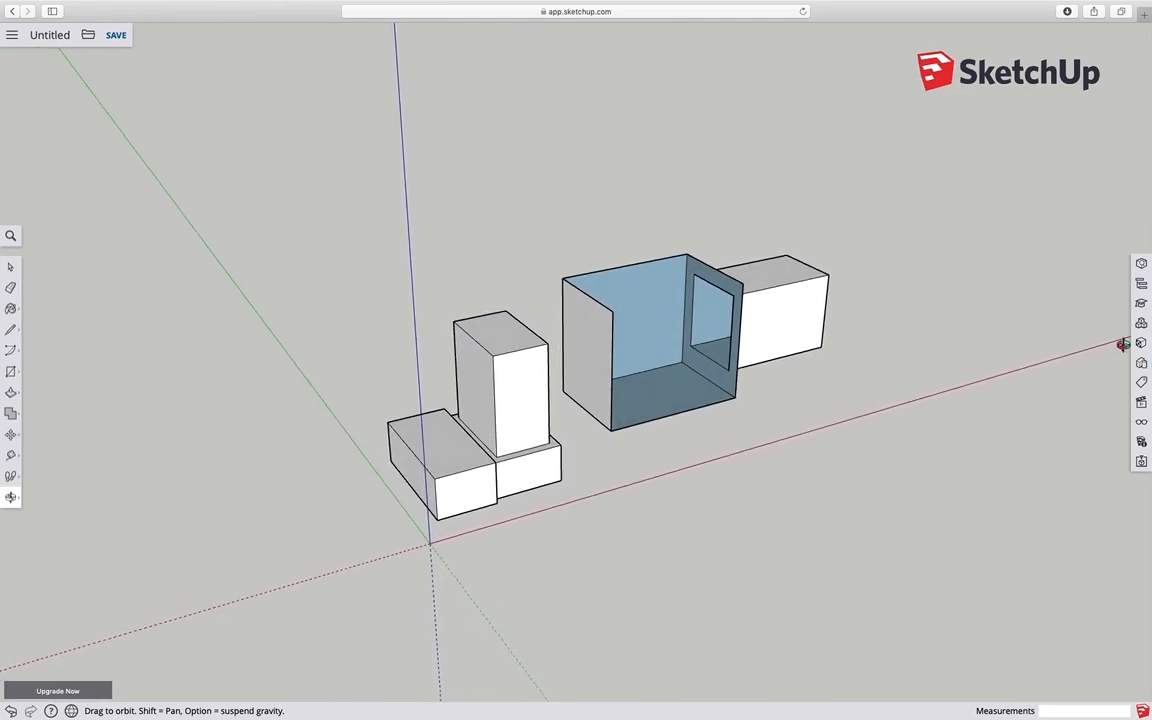
left_click(10, 266)
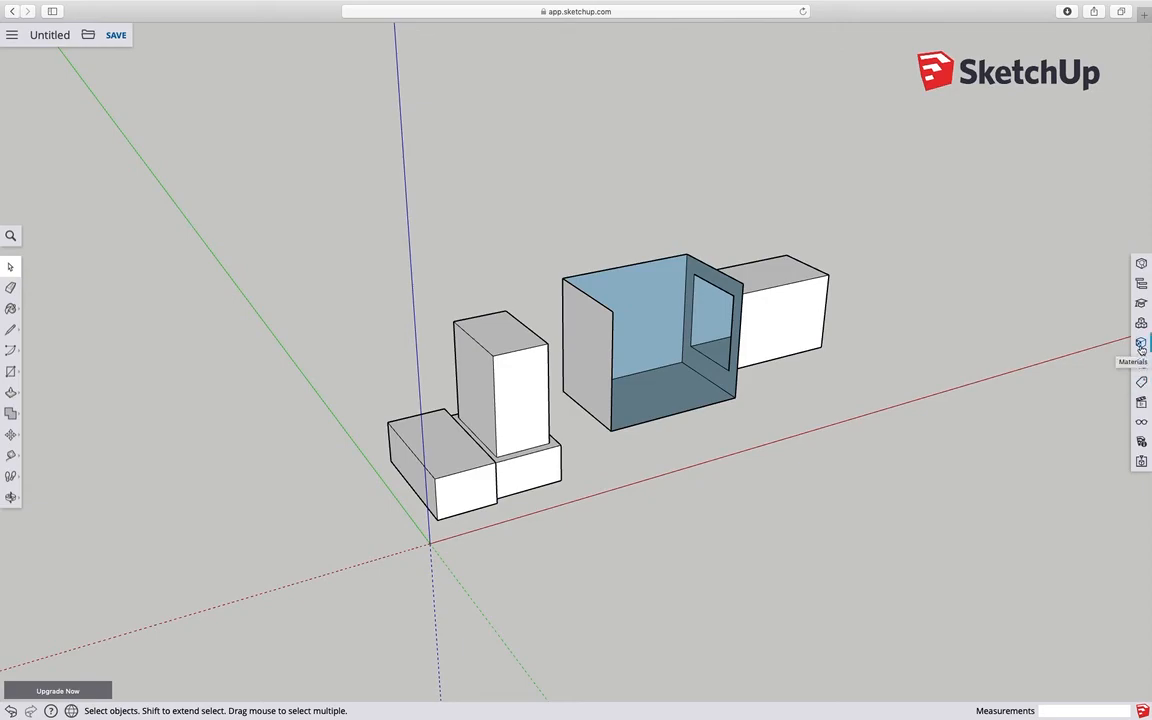
left_click(1141, 345)
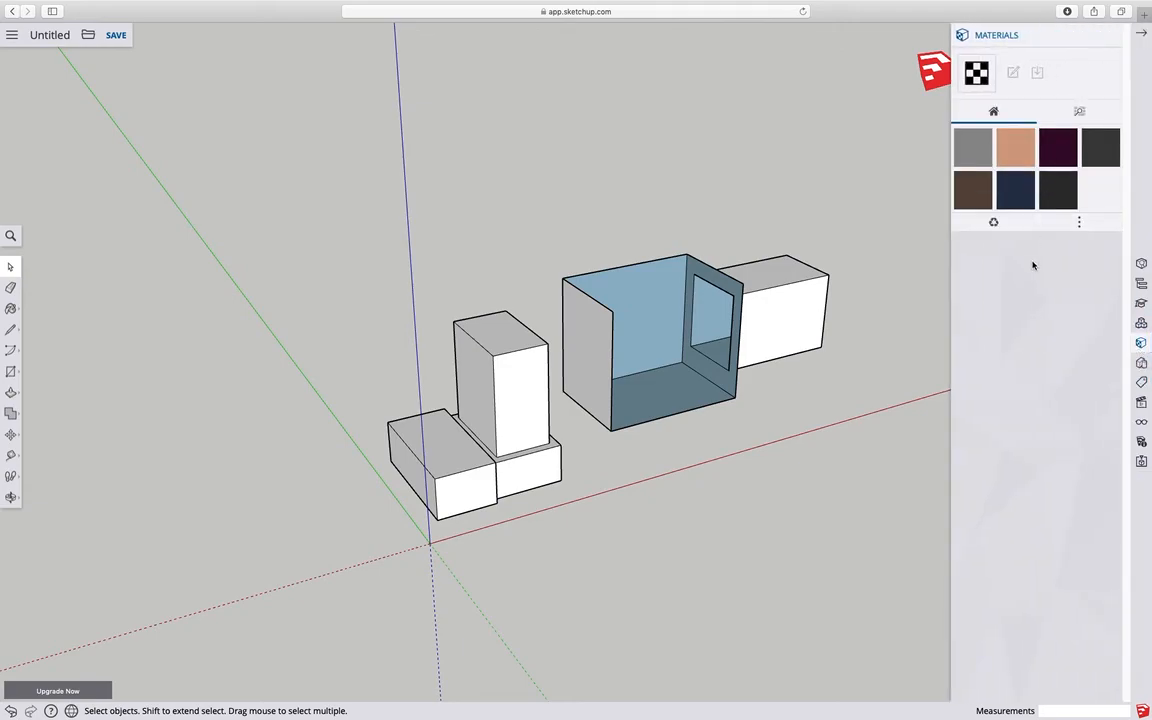
left_click(1080, 113)
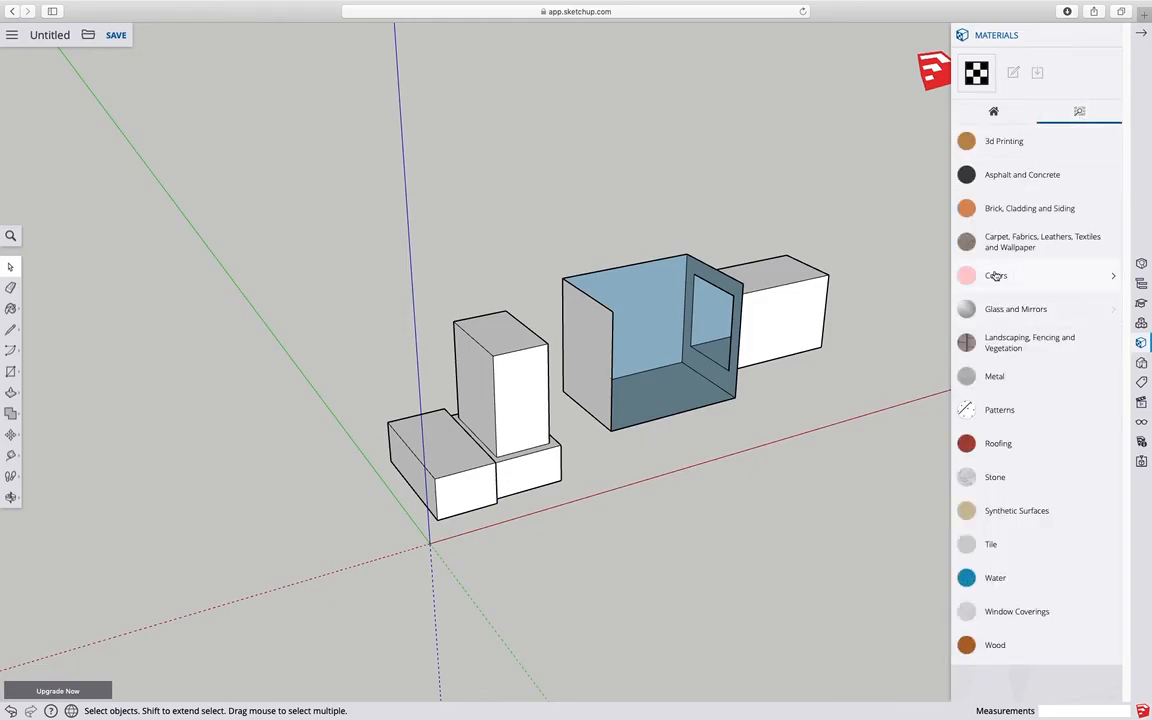
Paint the long side face of the protruding block with the stone material Carrera Marble and inspect the texture up close
left_click(1000, 478)
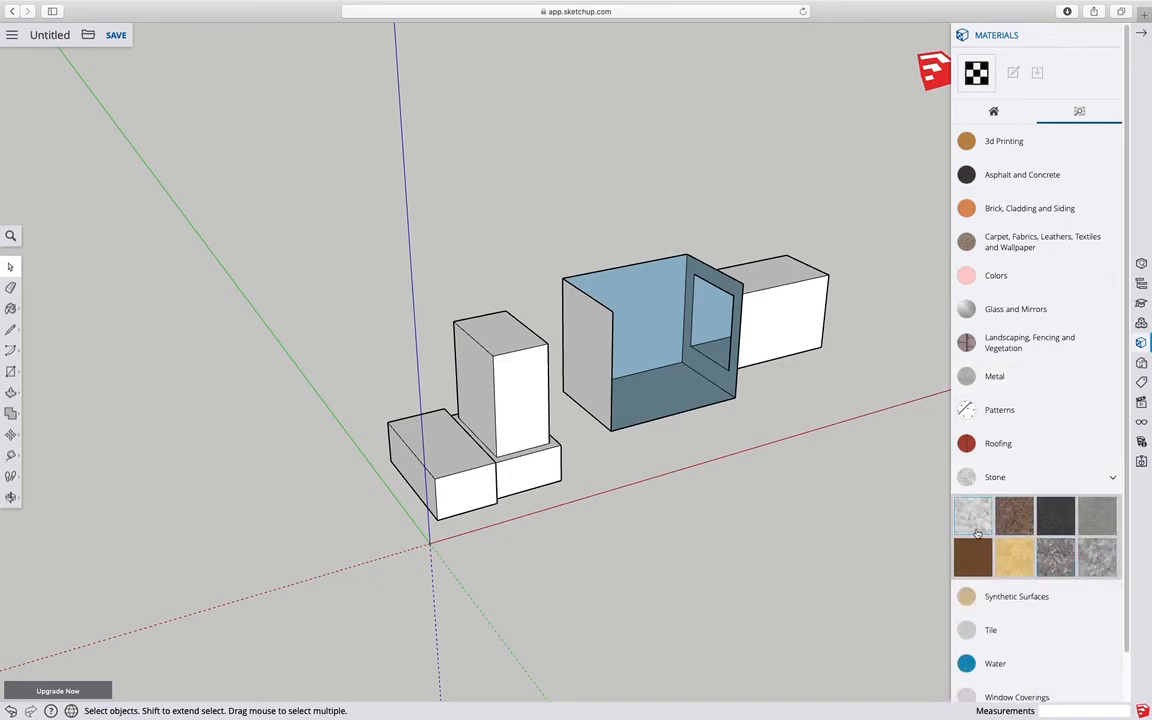
left_click(988, 517)
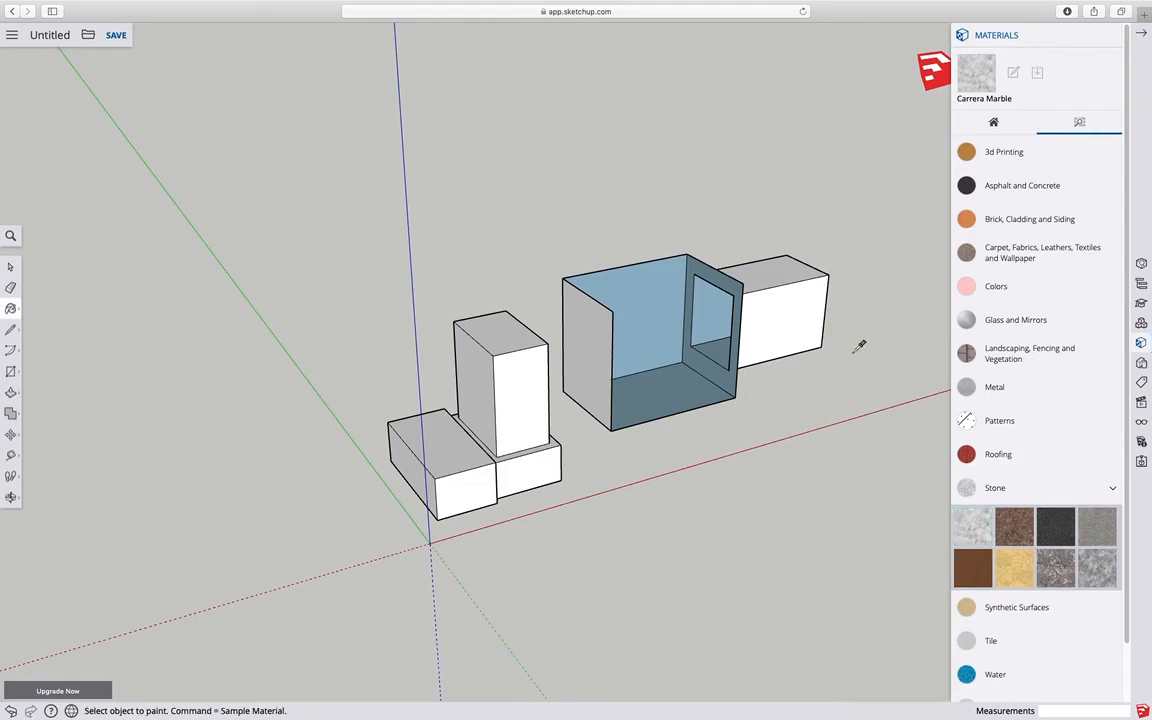
left_click(795, 307)
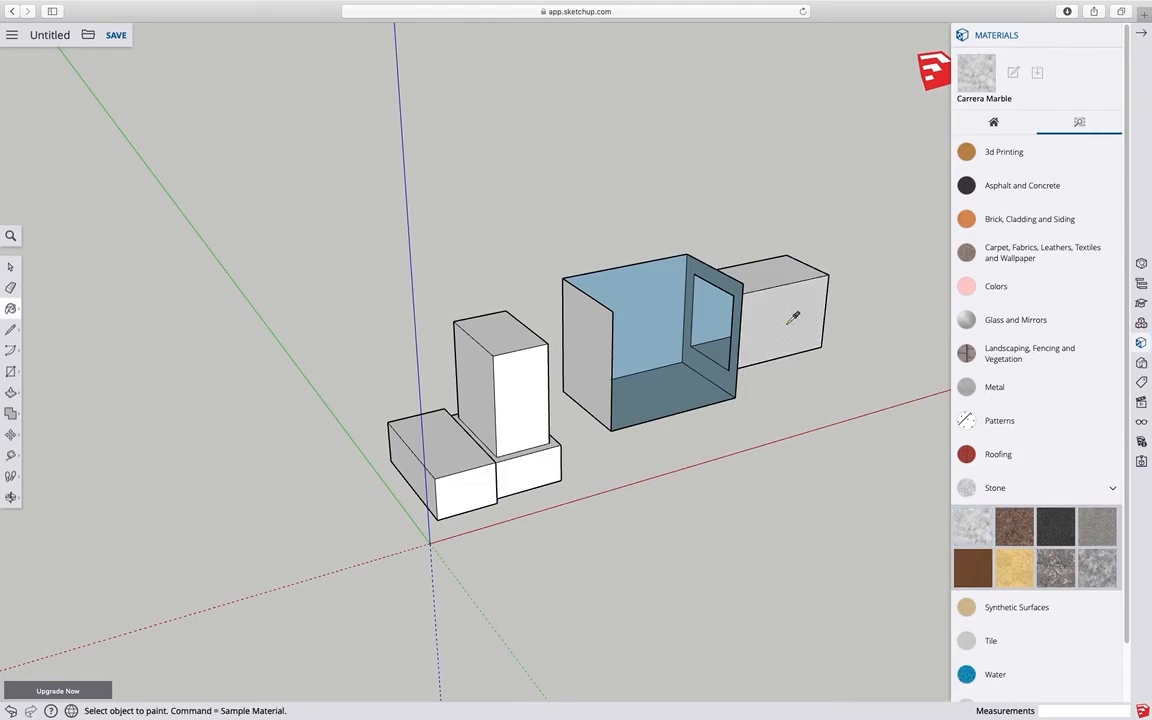
scroll(793, 318, "up", 10)
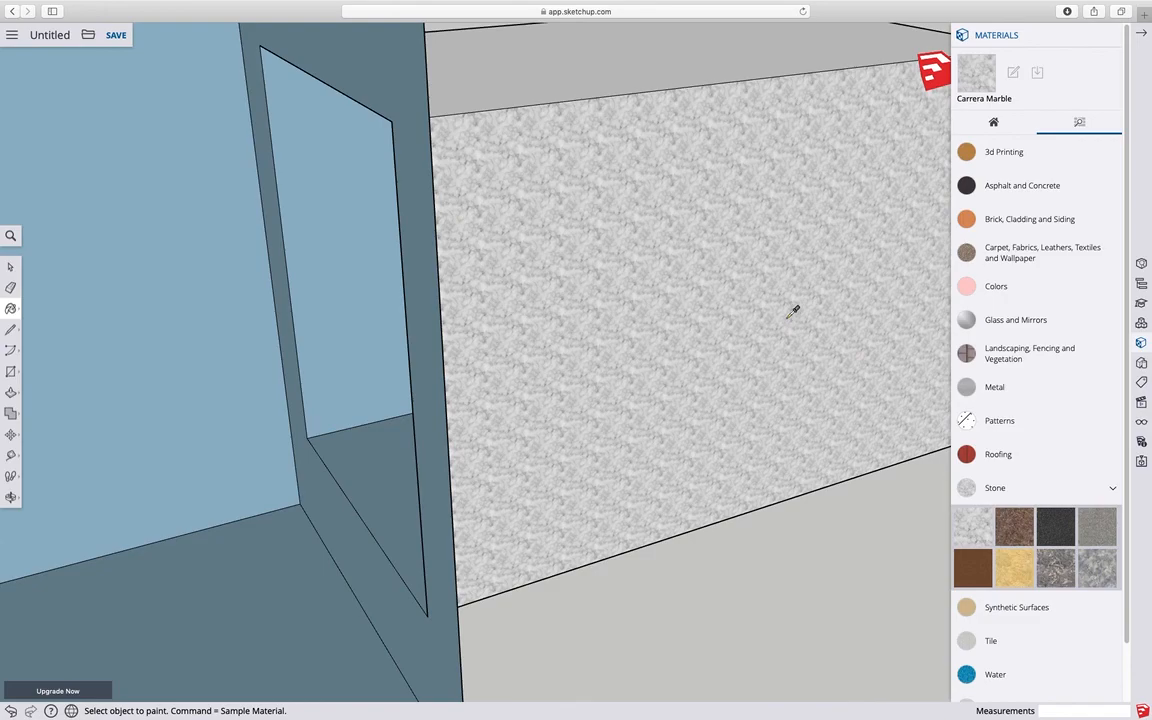
scroll(740, 350, "down", 4)
scroll(740, 350, "up", 3)
scroll(748, 342, "down", 5)
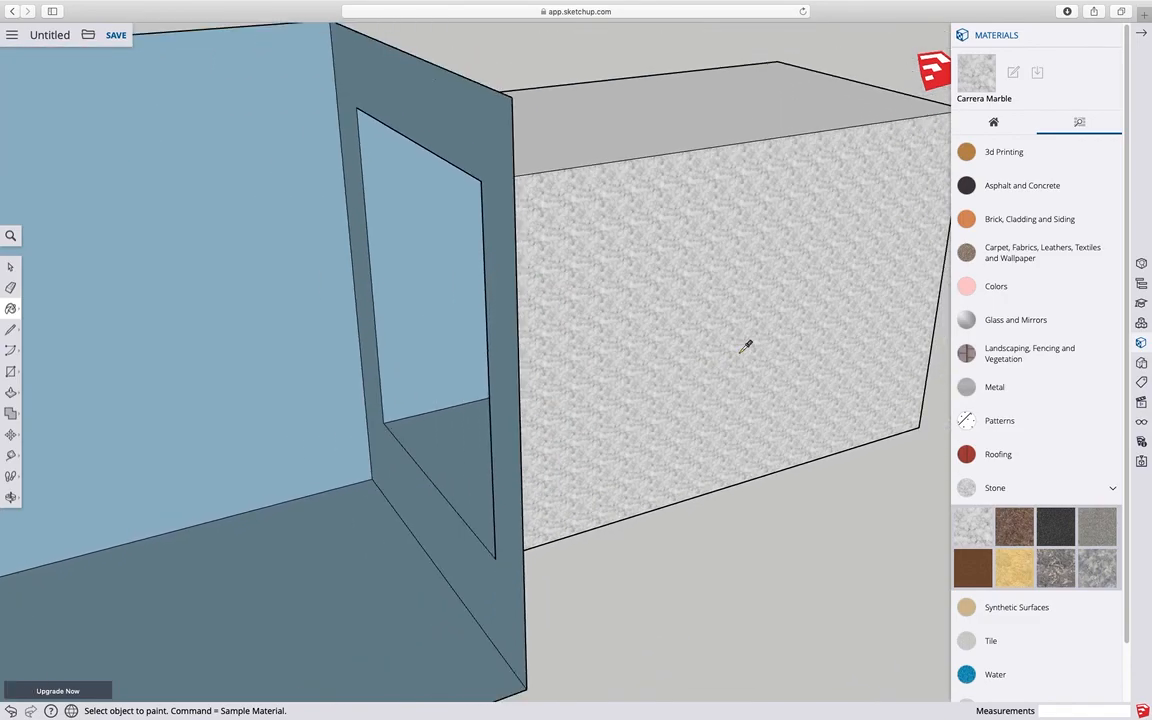
scroll(748, 342, "up", 2)
scroll(751, 334, "down", 6)
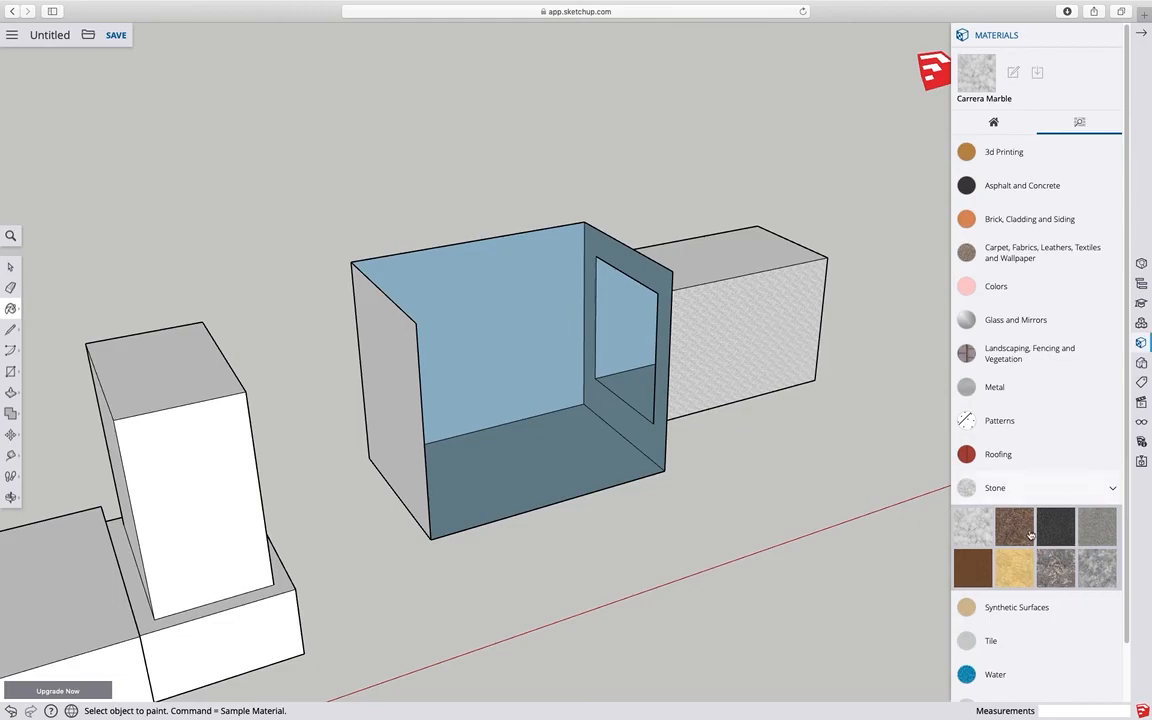
Paint the long side face of the protruding block with the orange-red Color B05
left_click(1005, 288)
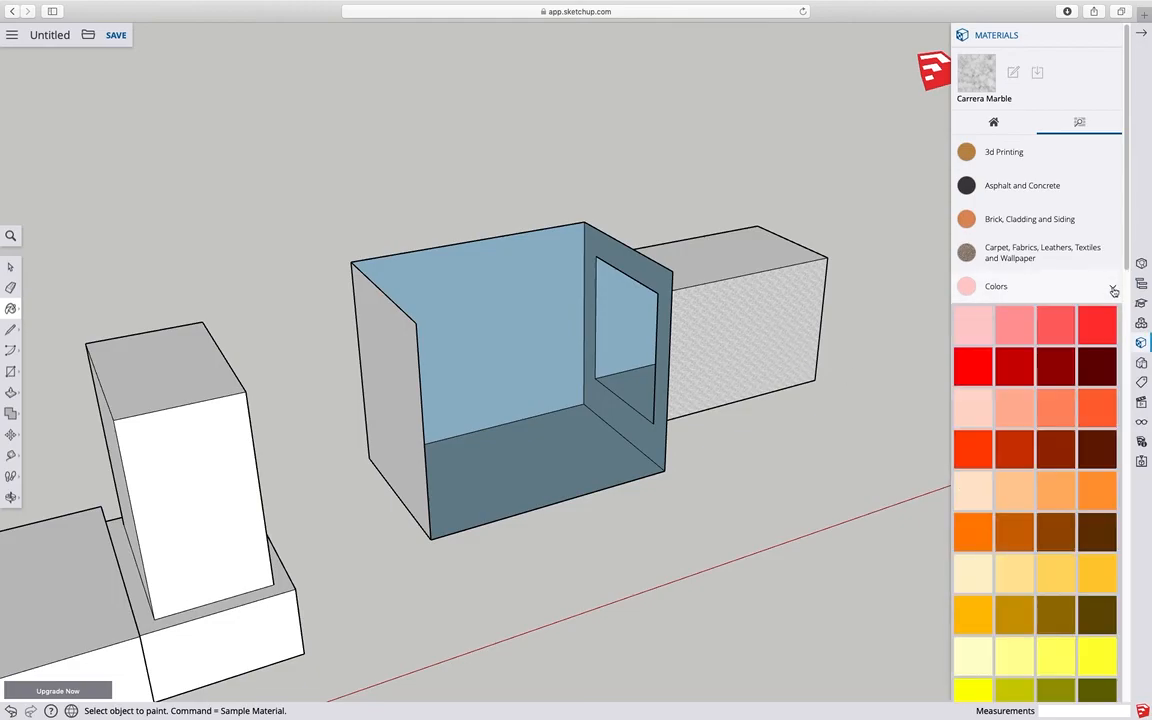
scroll(1020, 480, "down", 1)
left_click(973, 428)
left_click(762, 312)
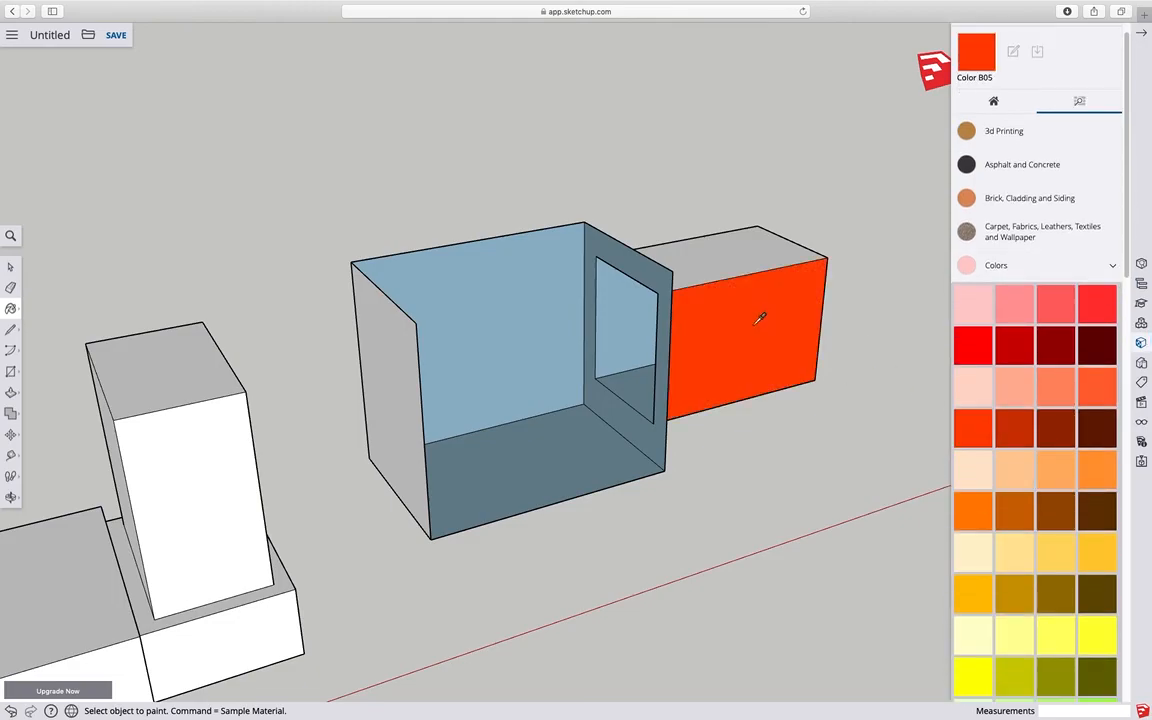
Paint the protruding block's top face yellow-green and the inner wall seen through the box opening lime green, then repaint that wall dark olive
scroll(990, 530, "down", 5)
left_click(740, 259)
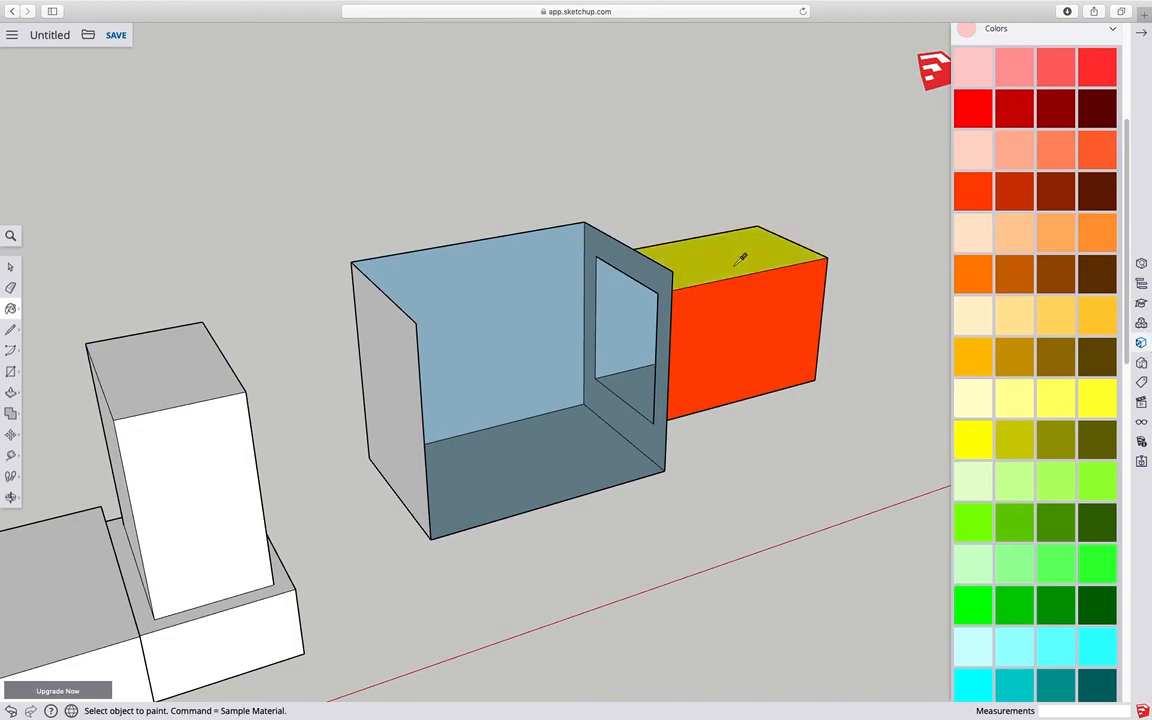
left_click(649, 309)
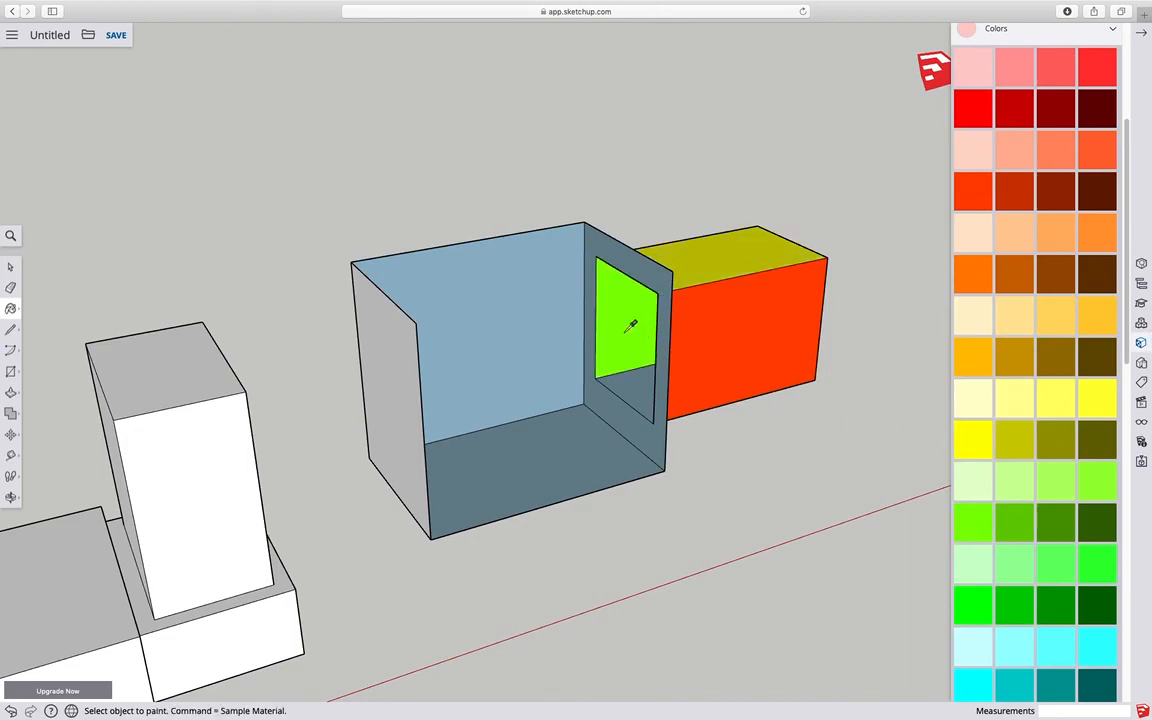
left_click(645, 310)
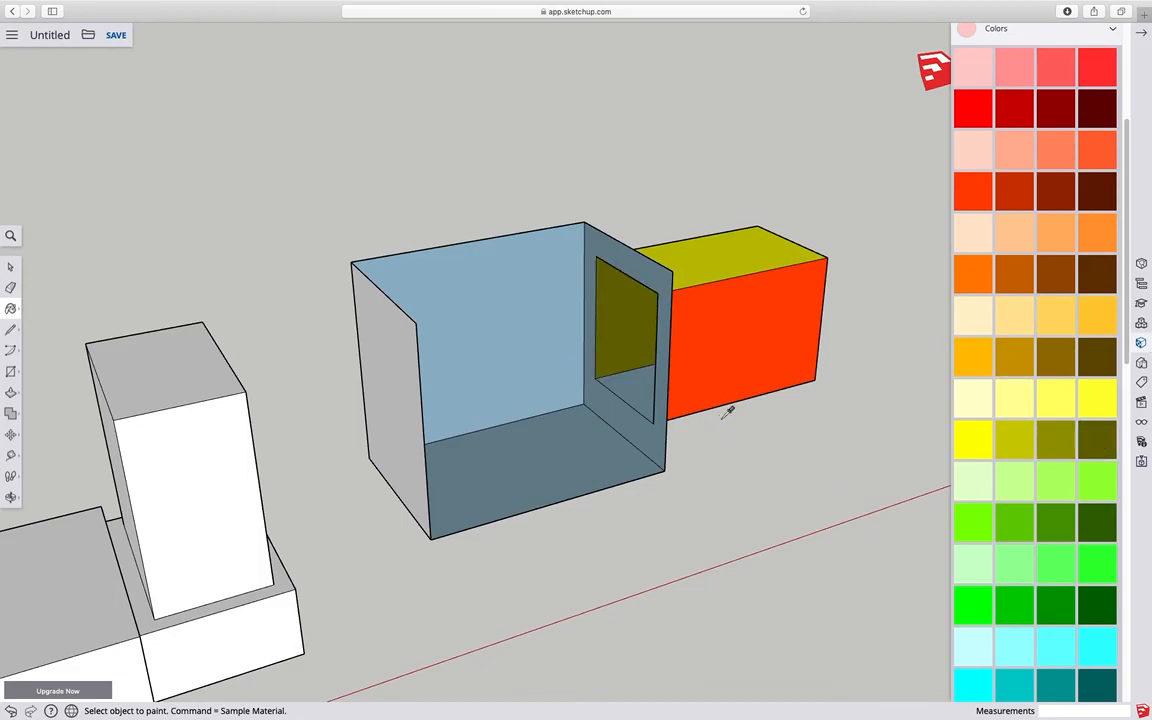
Paint the low block's top face and the tower's front and top faces bright cyan
scroll(693, 374, "down", 5)
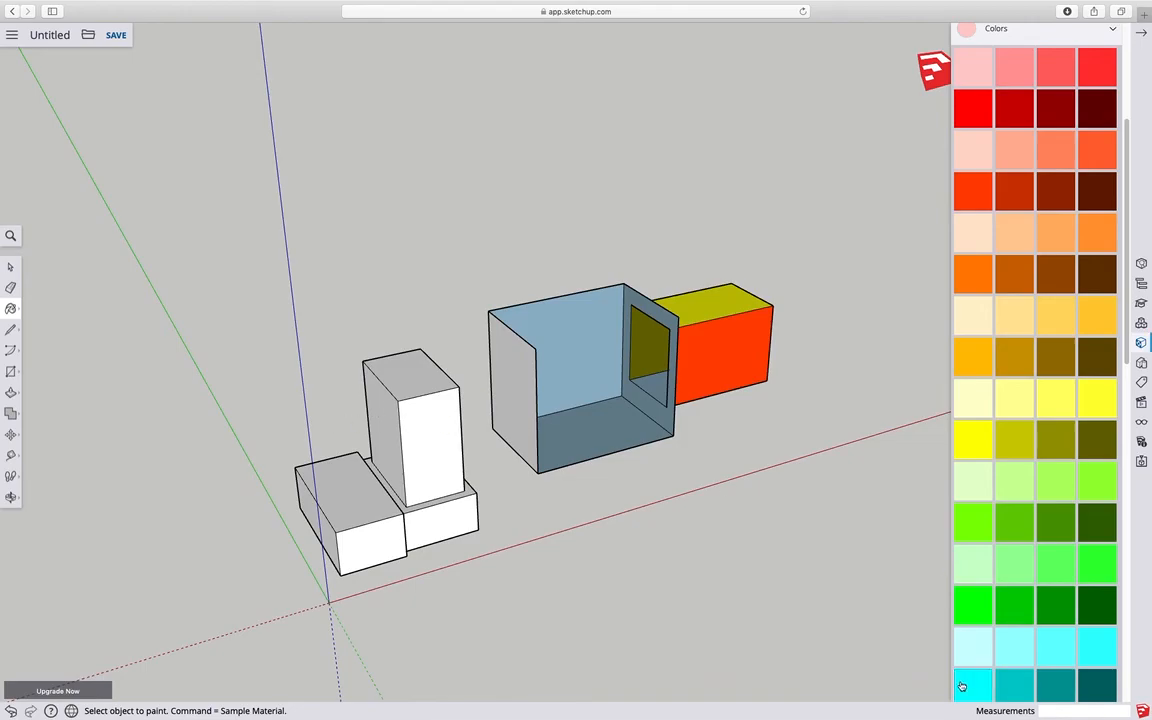
left_click(357, 479)
left_click(402, 442)
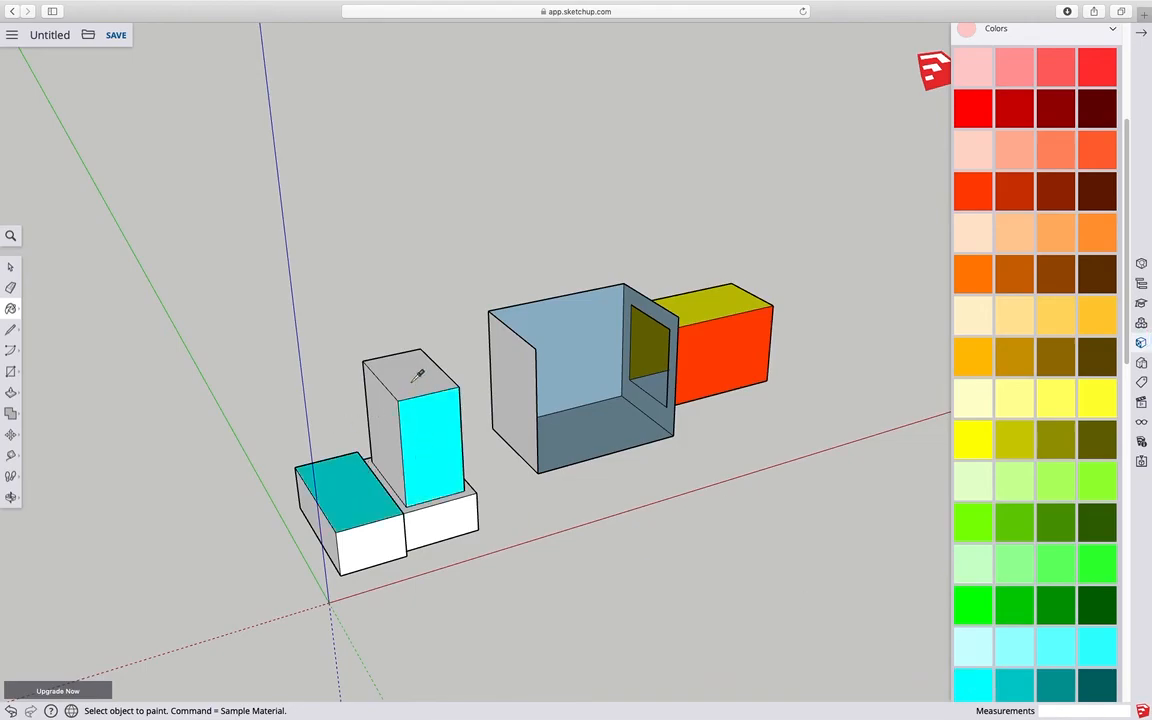
left_click(420, 374)
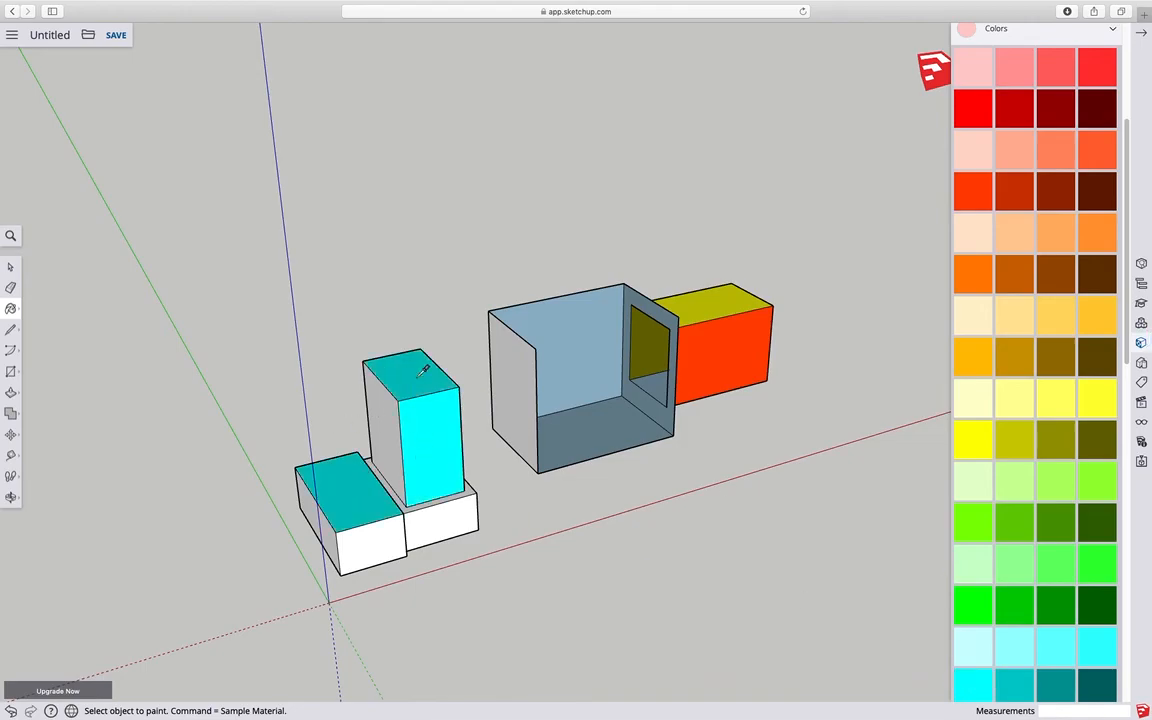
Offset the outline of the tower's cyan front face inward by about 2' 3/4"
left_click(13, 394)
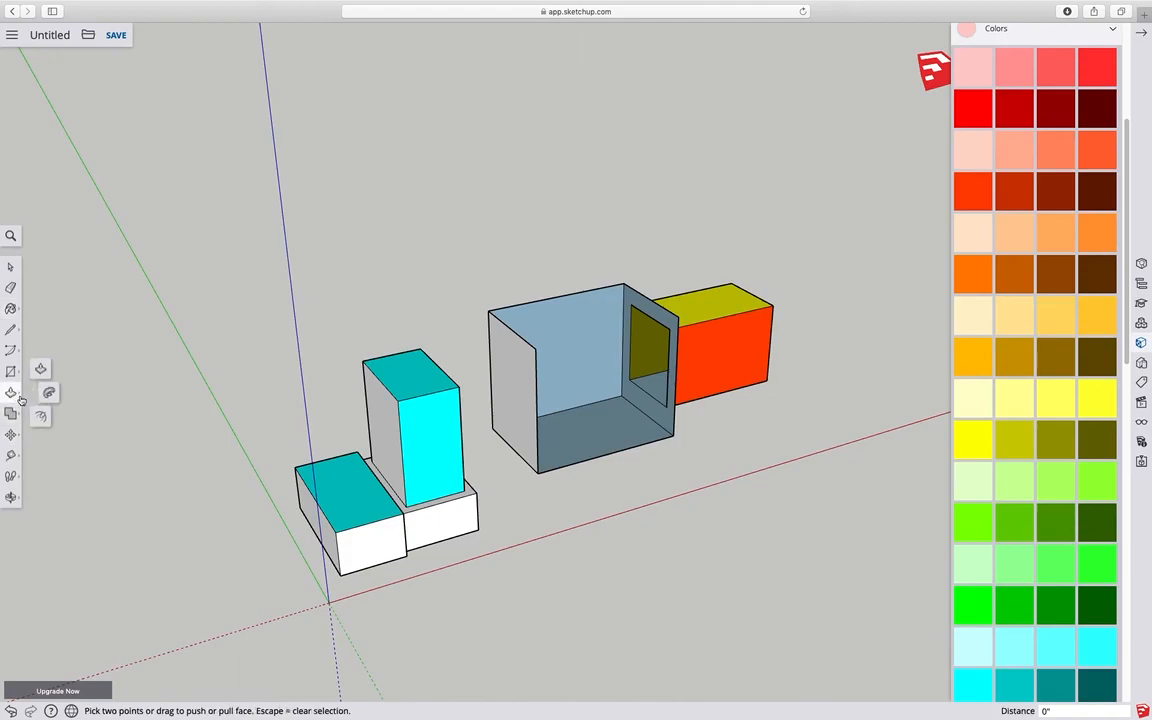
left_click(41, 420)
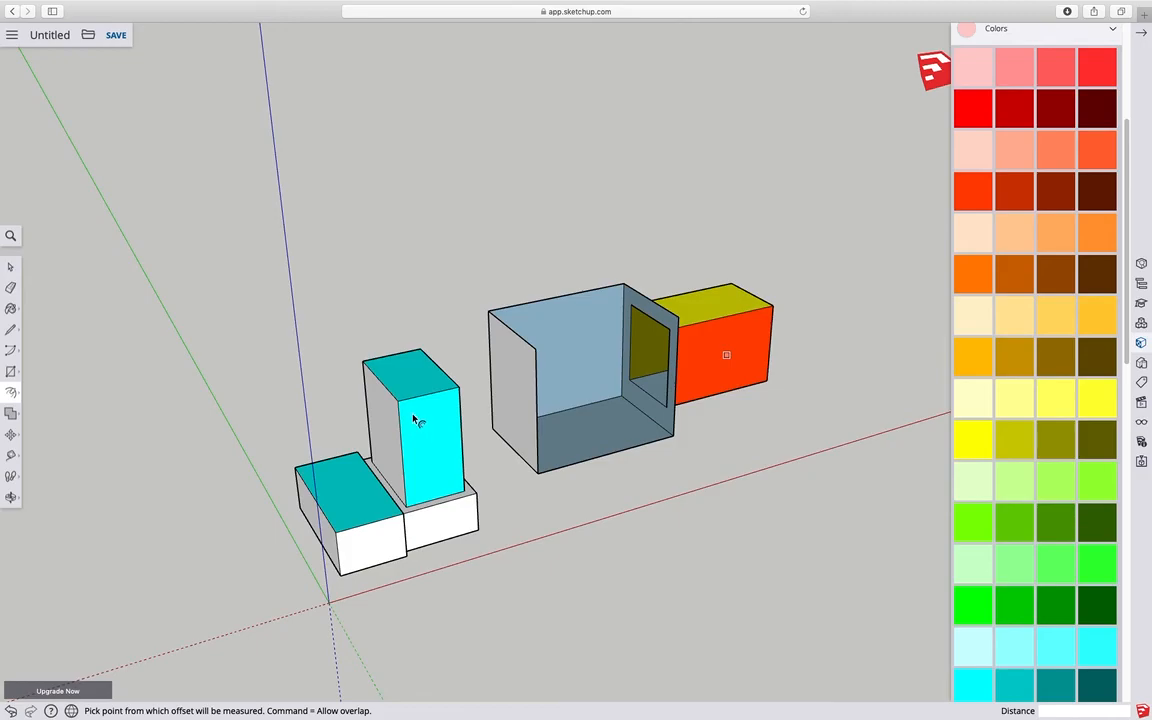
left_click_drag(414, 419, 424, 437)
key("space")
left_click(437, 457)
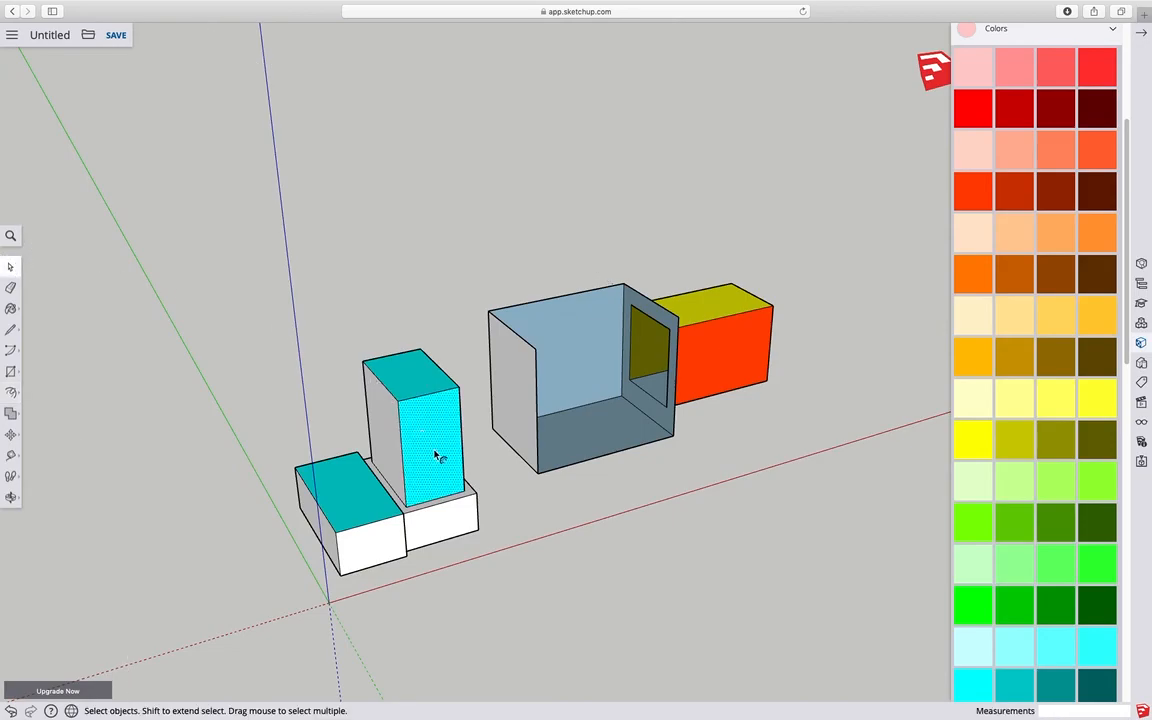
key("f")
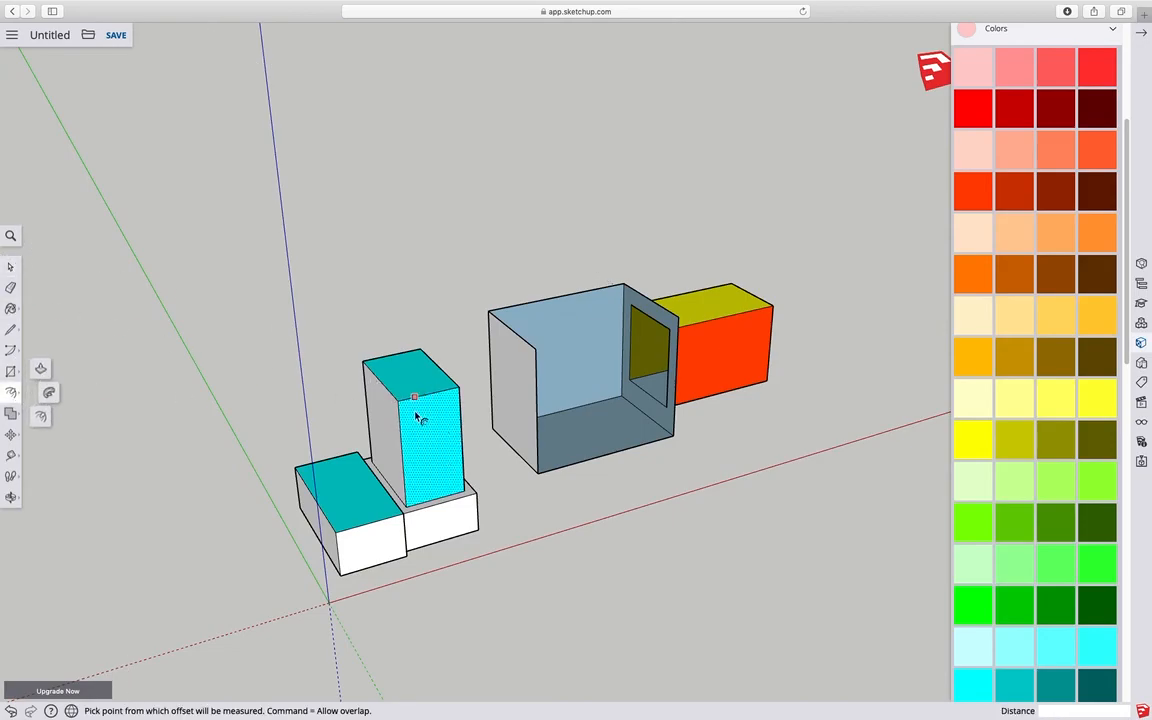
left_click(417, 415)
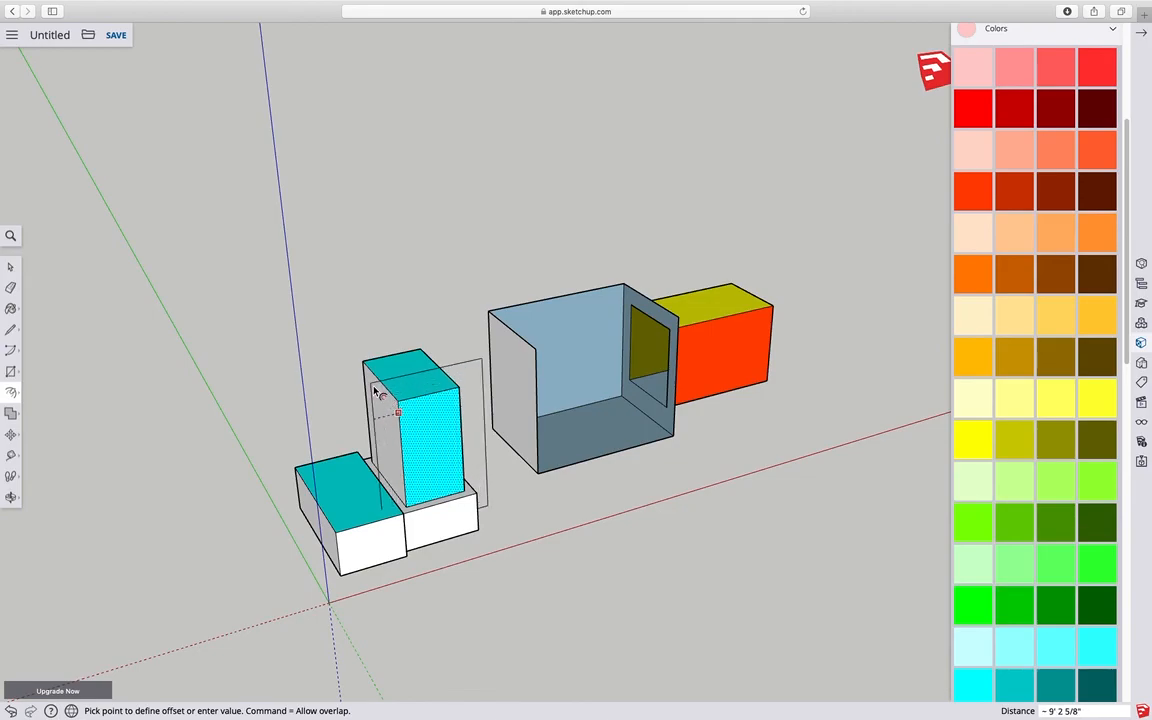
left_click(414, 438)
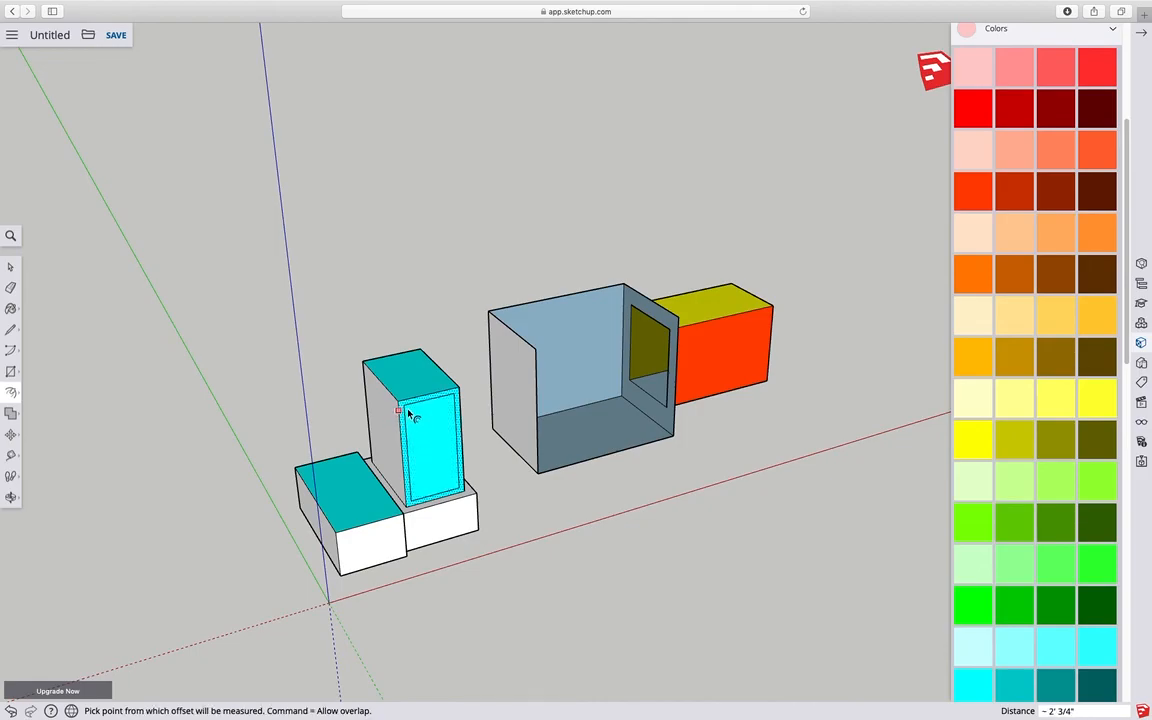
Add three more nested inward offsets on the tower's front face, the innermost about 8' 13/16" from its edge
left_click(411, 416)
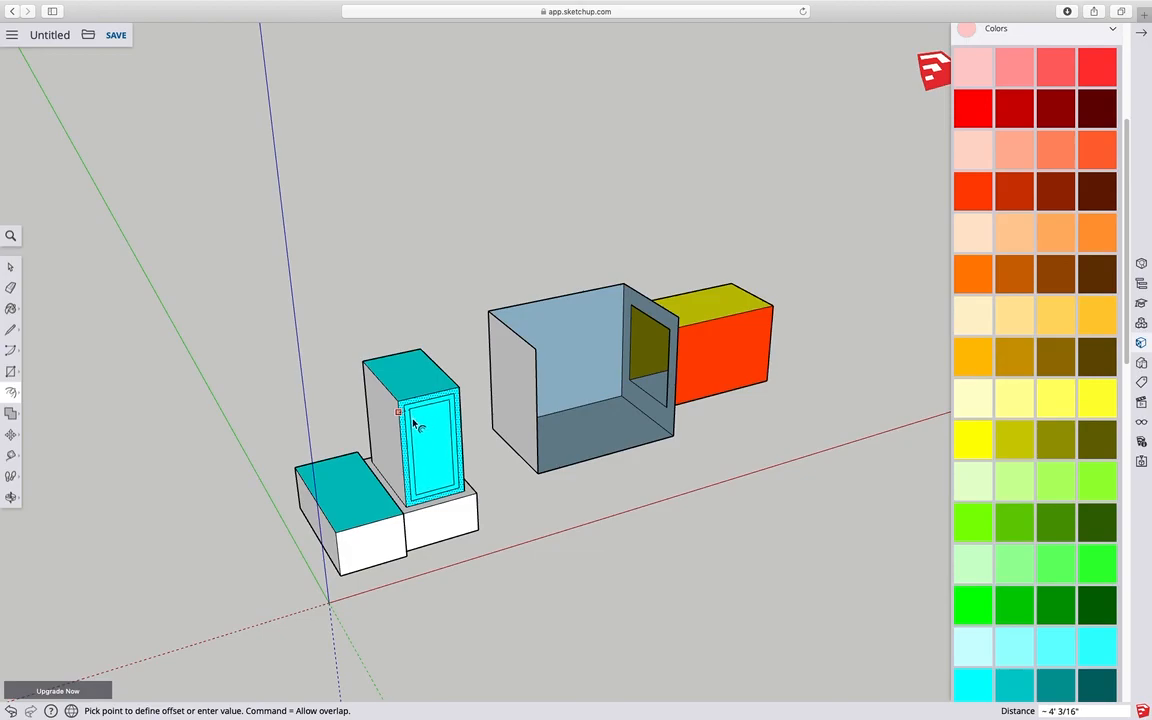
left_click(414, 421)
left_click(424, 432)
left_click(424, 433)
left_click(427, 434)
left_click(430, 439)
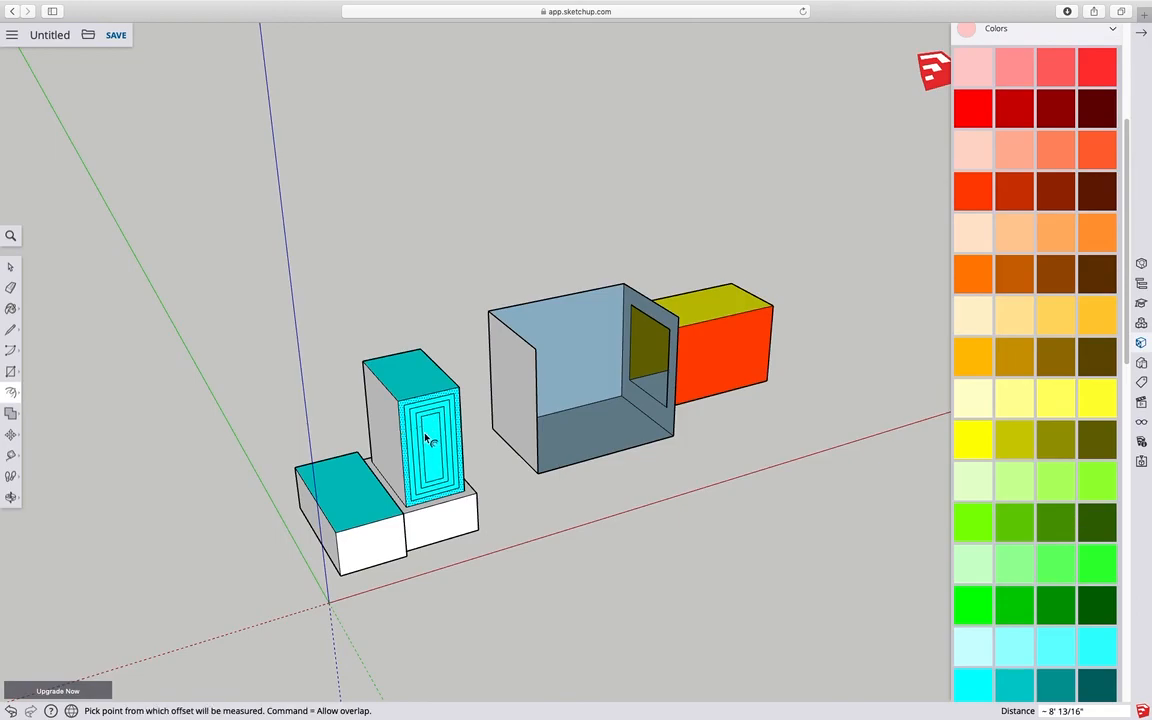
Push the outermost frame of the tower's front face back about 25' behind the inner frames
scroll(450, 443, "up", 3)
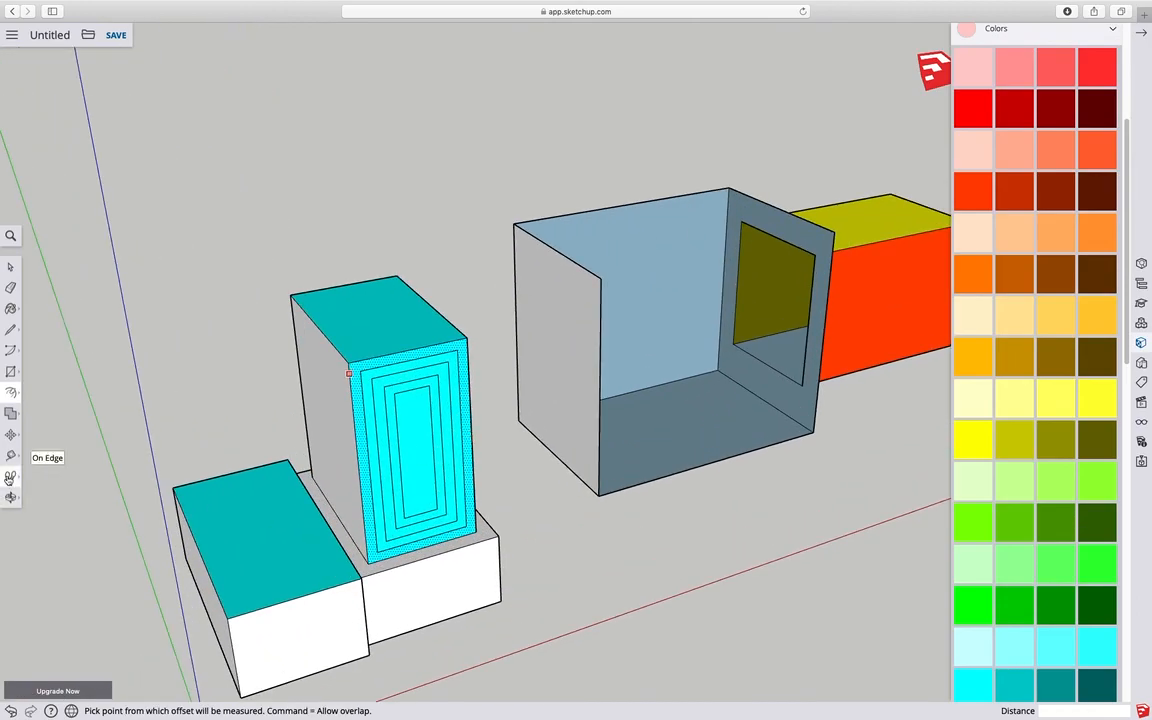
left_click(11, 497)
left_click_drag(345, 522, 373, 437)
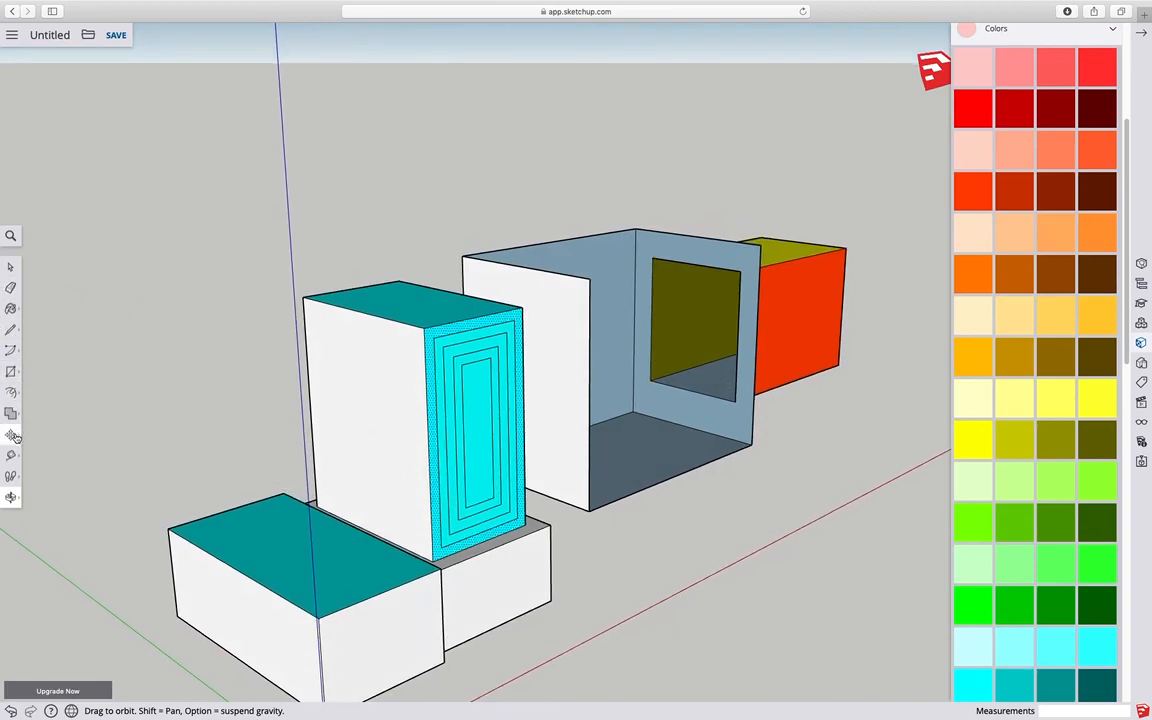
left_click(12, 394)
left_click(38, 370)
left_click(483, 434)
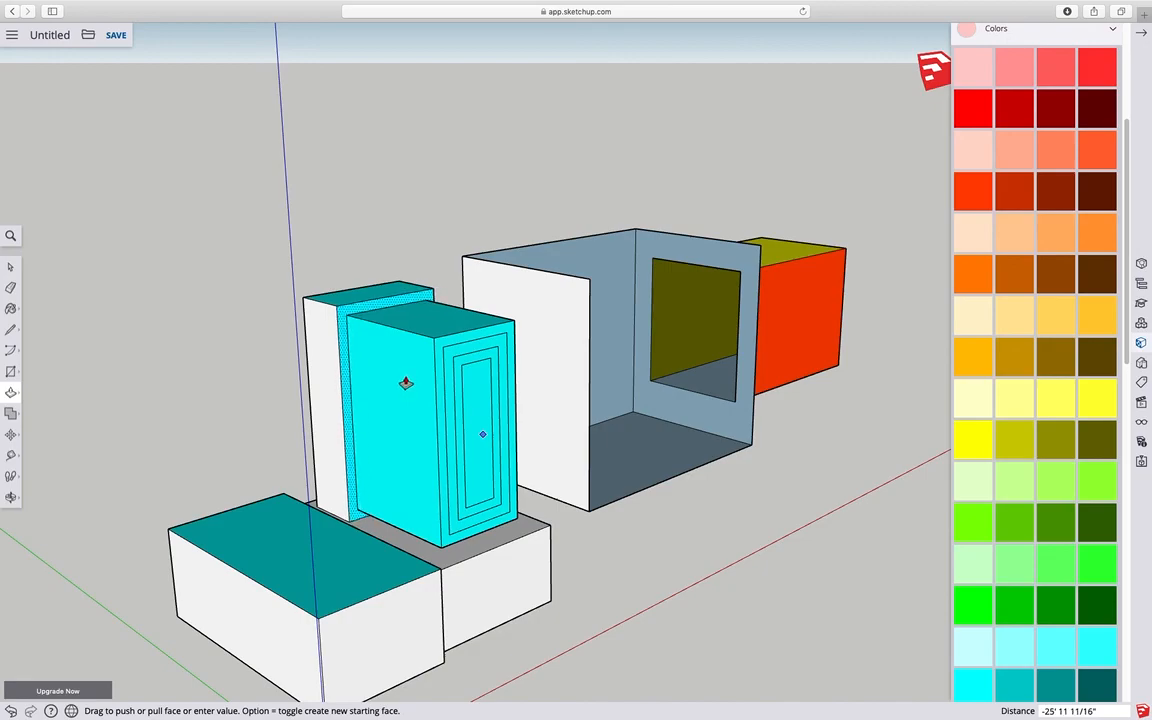
left_click(431, 379)
Push the remaining nested frames of the tower's front face back one after another, the last by about 4' 1 13/16", to form stepped layers
left_click(442, 352)
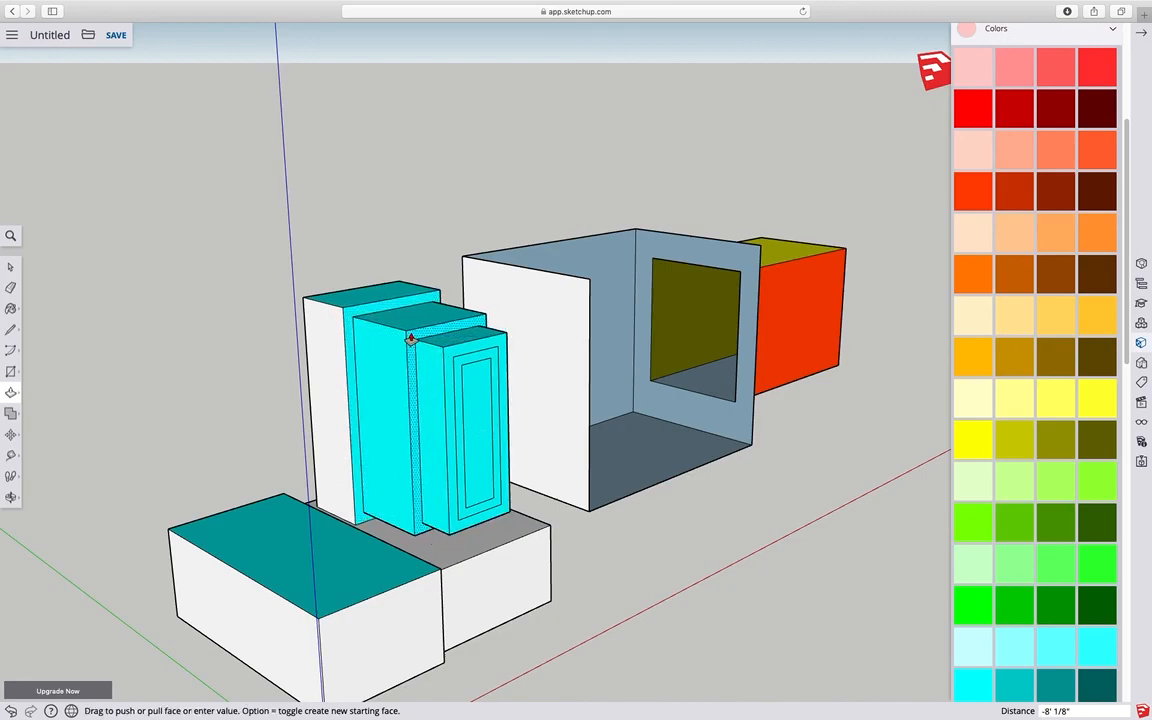
left_click(451, 366)
left_click(451, 366)
left_click(453, 369)
left_click(451, 370)
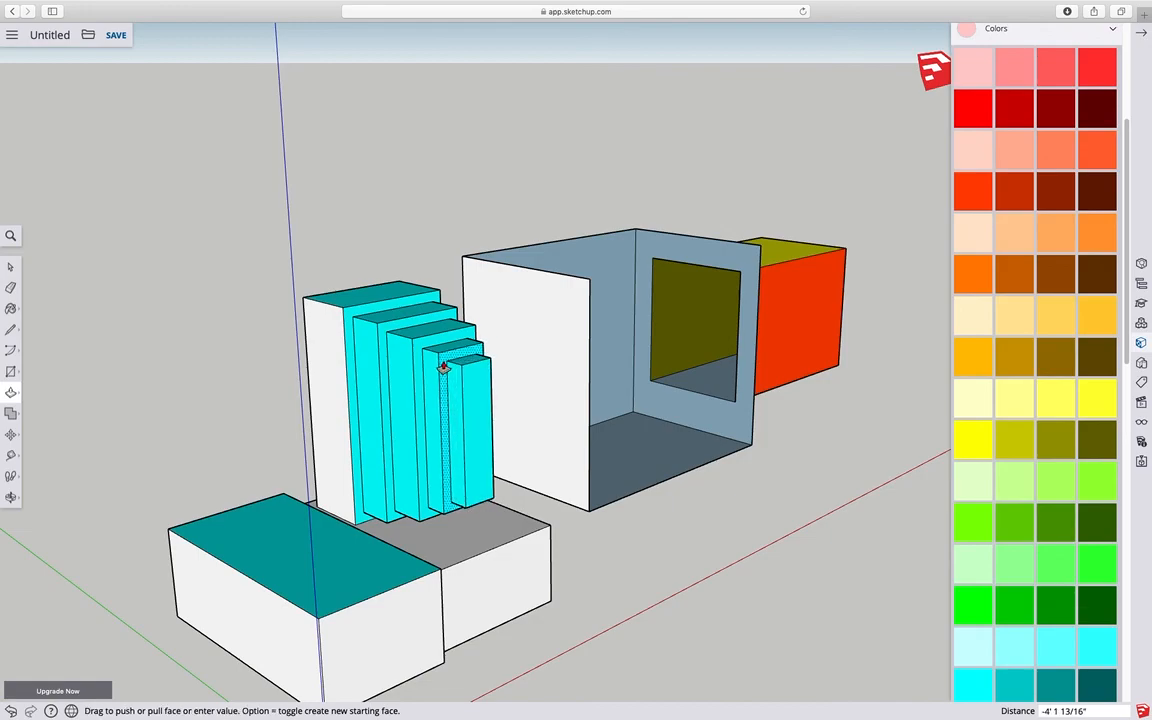
left_click(443, 366)
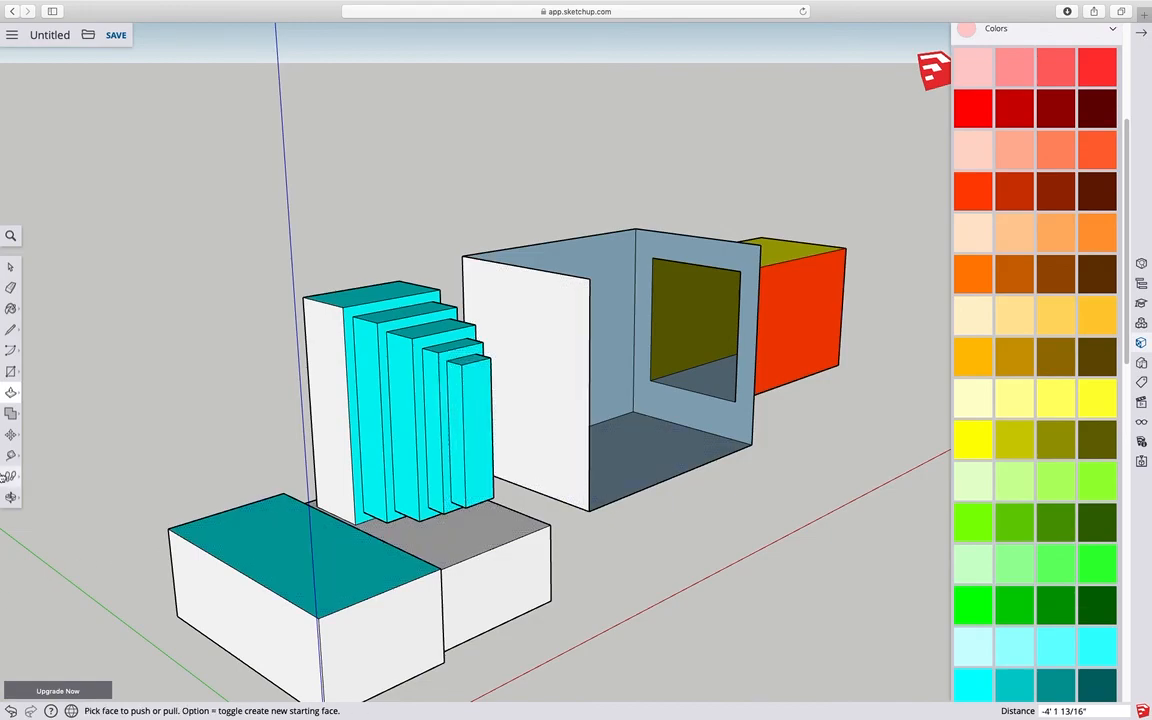
Draw a ground circle of about 19' 7 1/4" radius beside the hollow box and pull it up into a cylinder about 106' 4 9/16" tall
left_click(11, 498)
left_click_drag(500, 543, 791, 587)
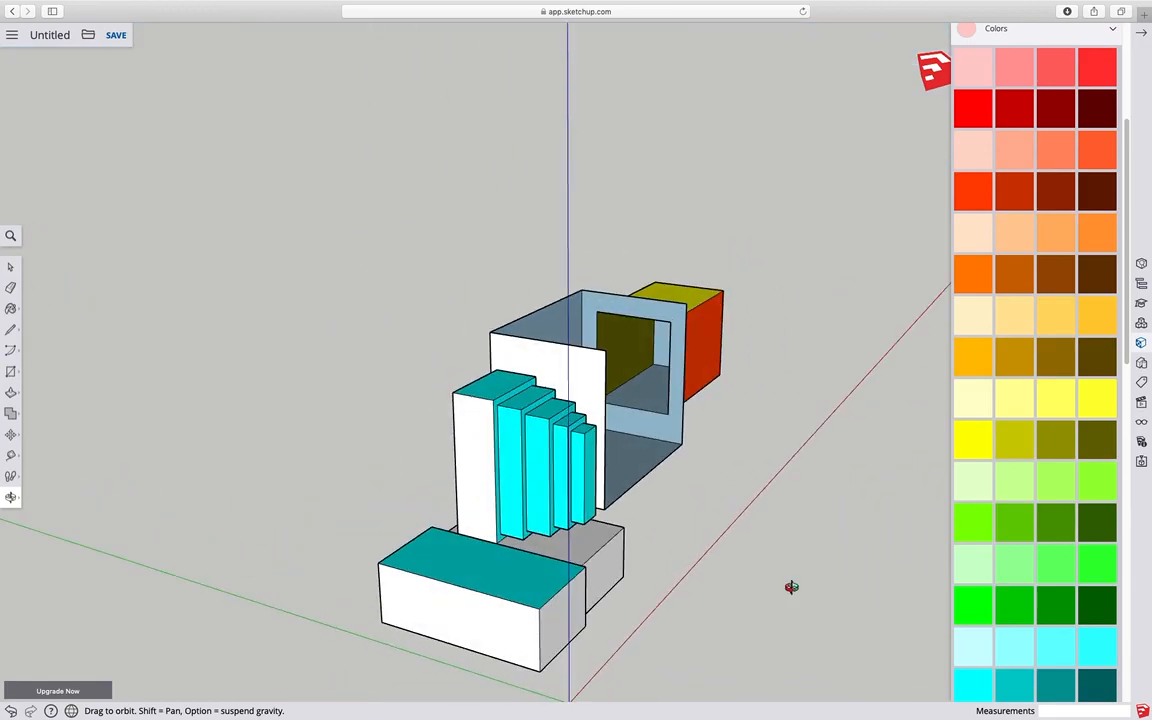
left_click(11, 371)
mouse_move(14, 378)
left_click(57, 345)
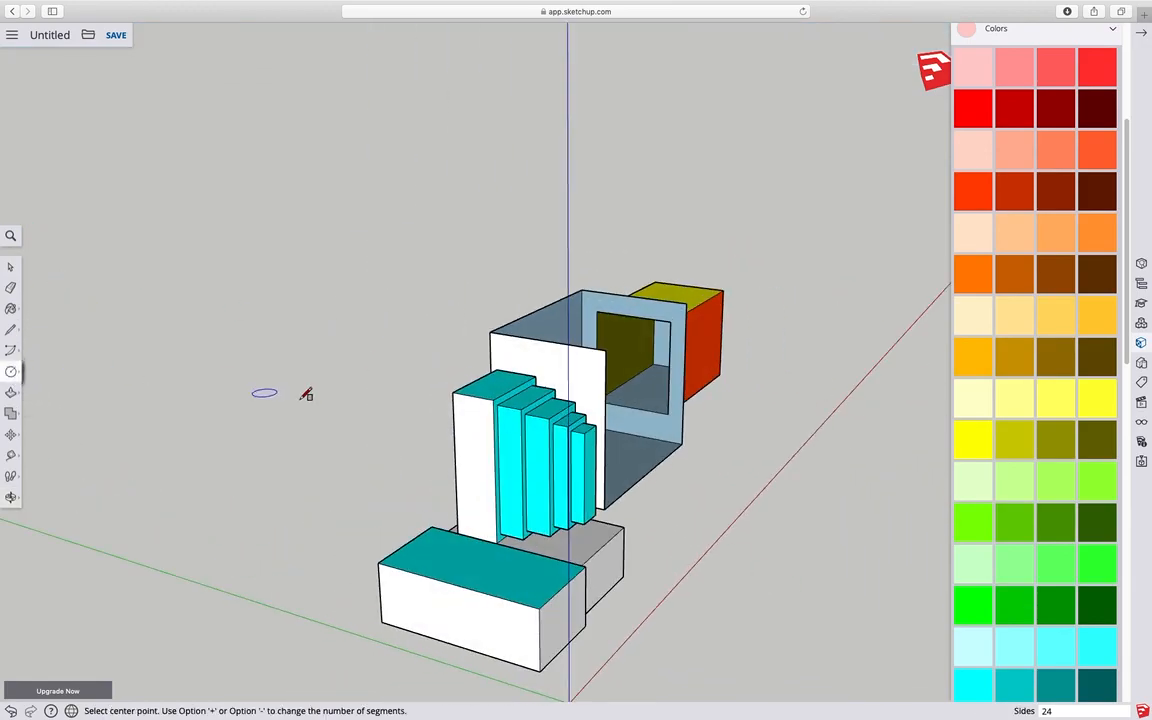
left_click(703, 502)
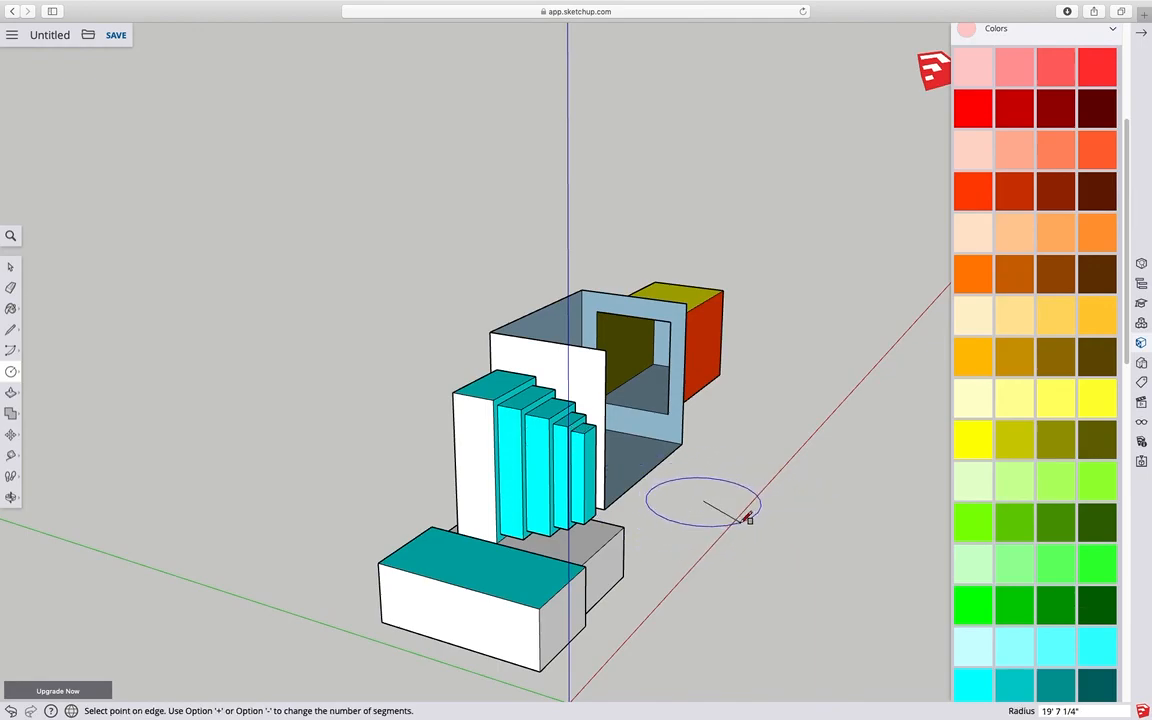
left_click(747, 518)
left_click(12, 395)
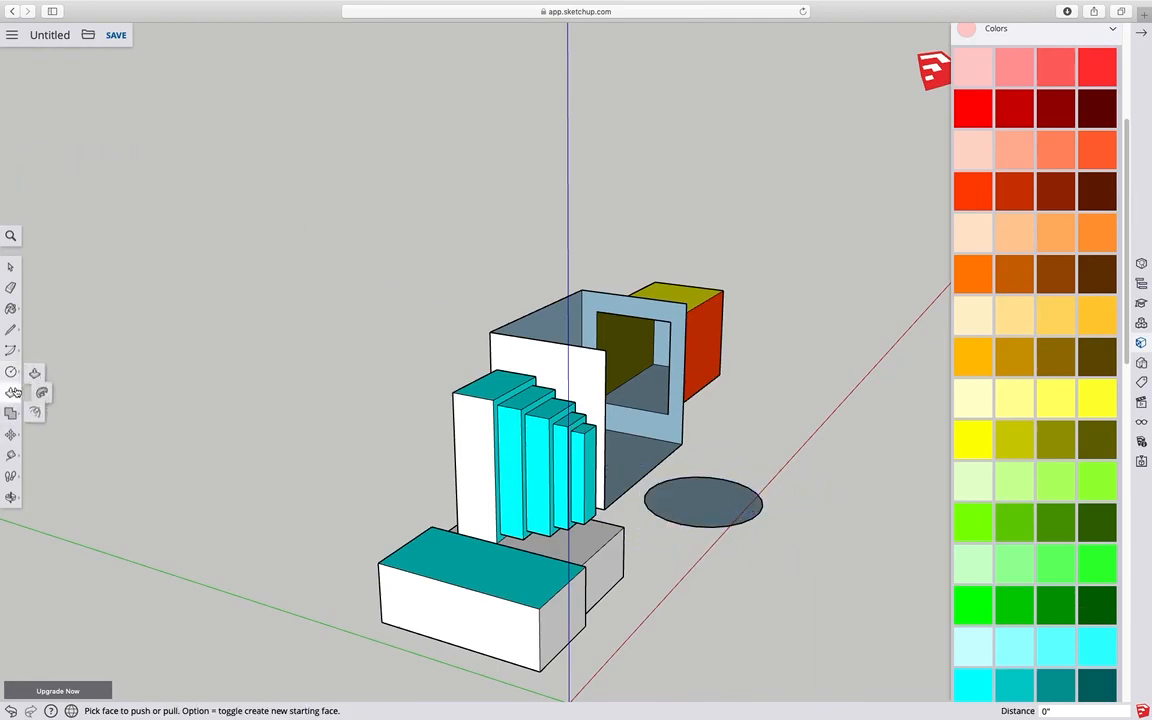
left_click_drag(710, 517, 716, 188)
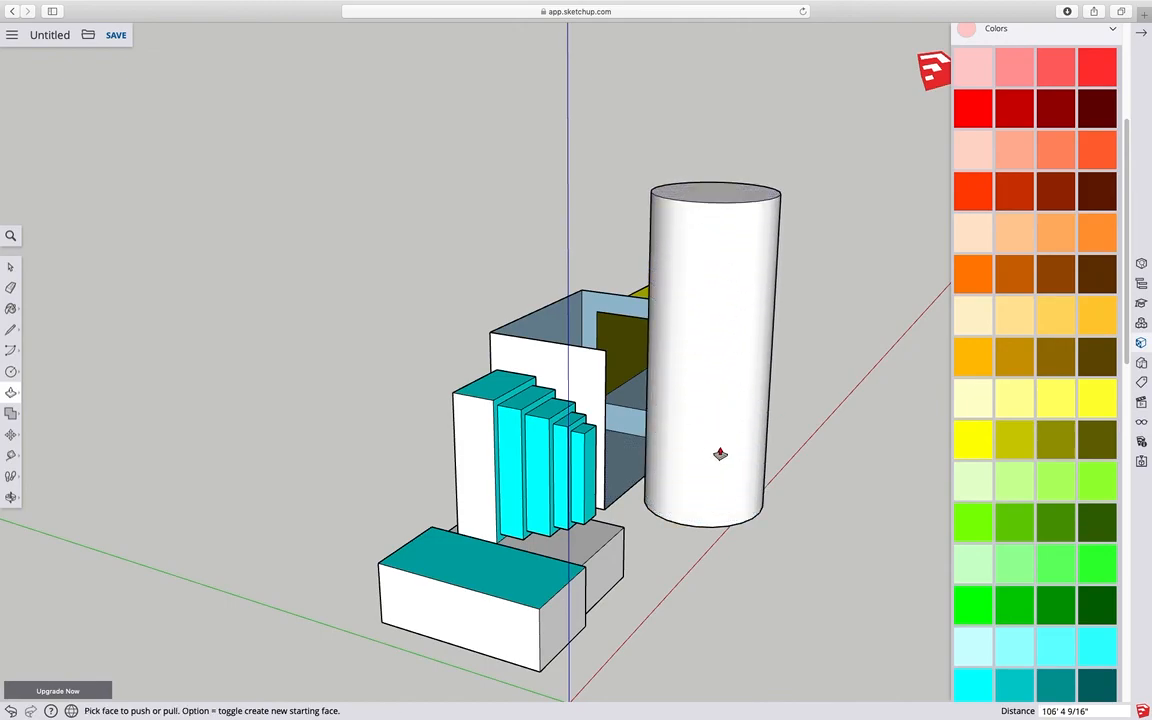
Select the whole cylinder, move it well behind the block models, and clear the selection
left_click(10, 267)
left_click(722, 354)
double_click(722, 354)
left_click(10, 434)
left_click_drag(700, 408, 216, 266)
scroll(407, 353, "down", 5)
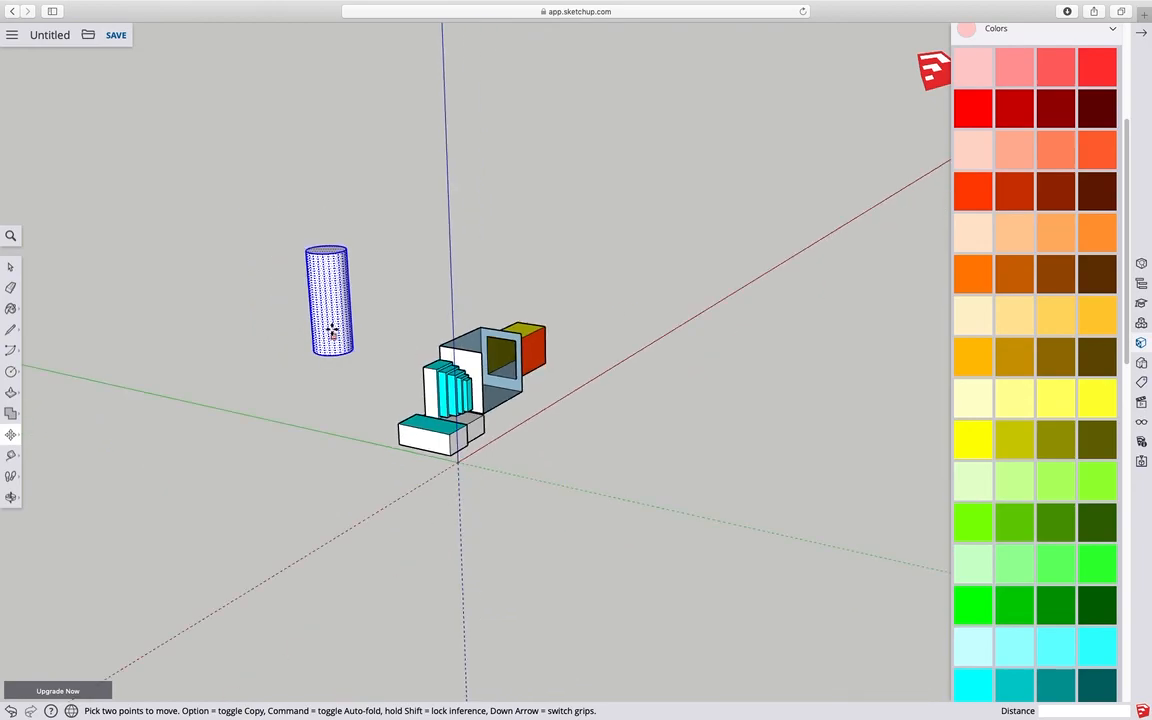
left_click_drag(333, 330, 516, 206)
left_click(11, 268)
left_click(235, 256)
Turn on shadows and fog for the model display
scroll(482, 445, "down", 5)
scroll(482, 443, "up", 4)
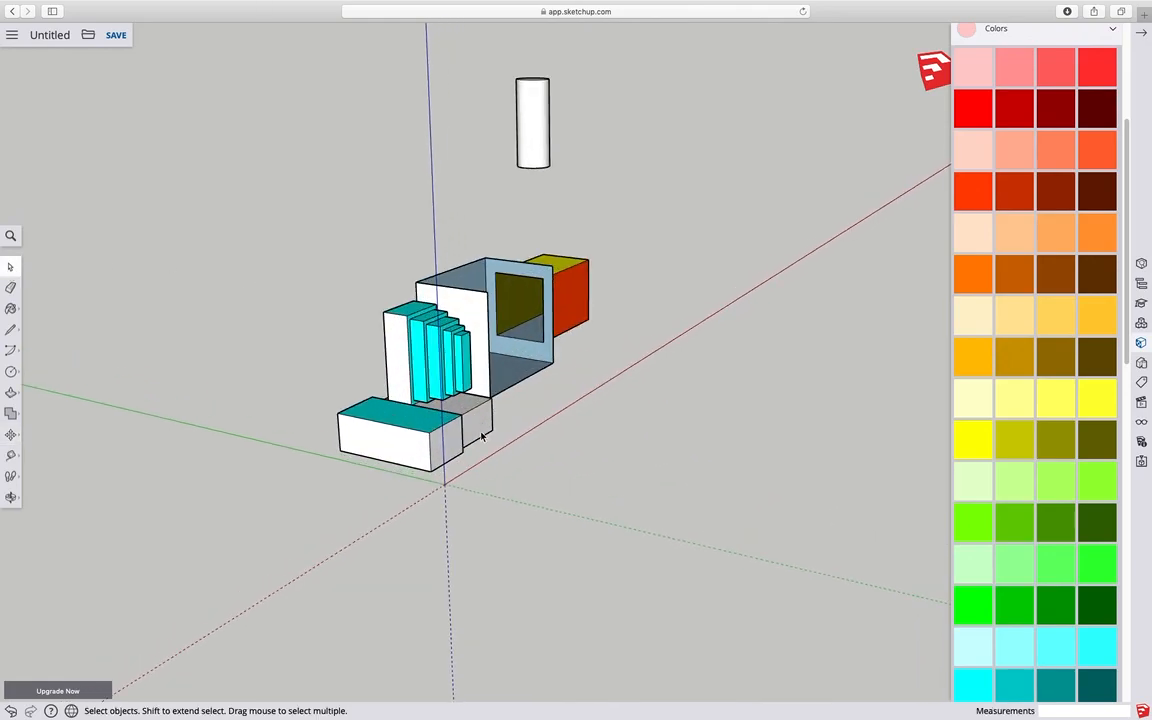
scroll(482, 438, "down", 3)
left_click(11, 497)
left_click_drag(180, 420, 196, 353)
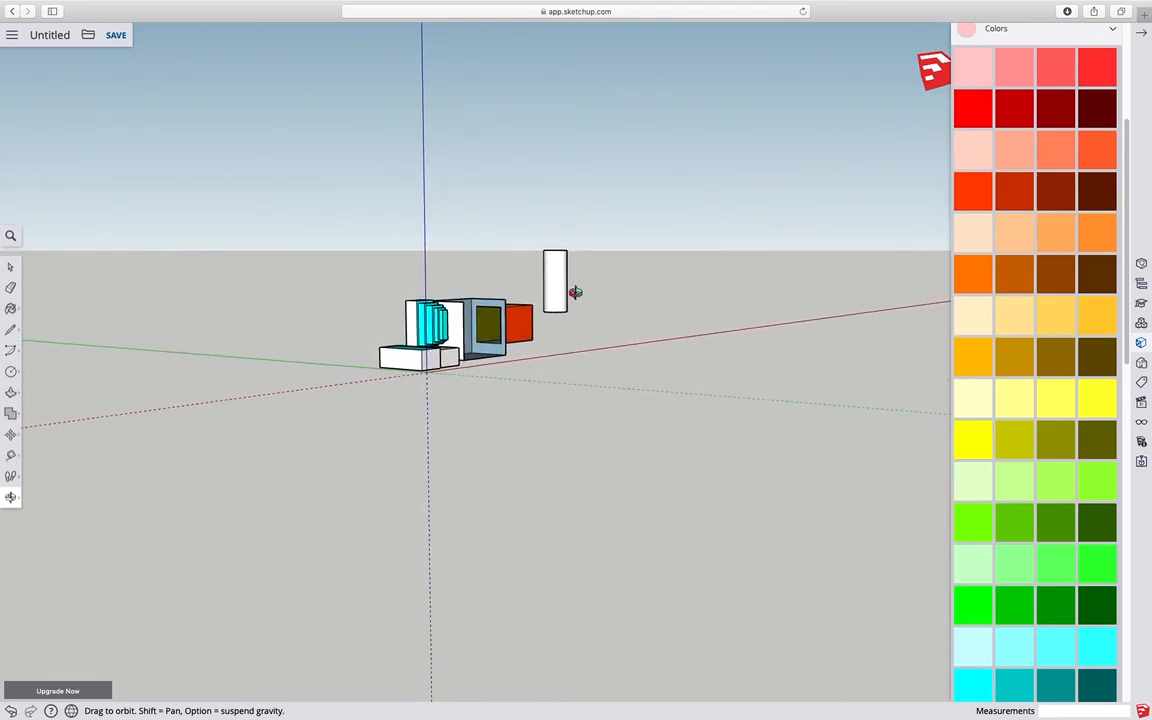
left_click(1142, 426)
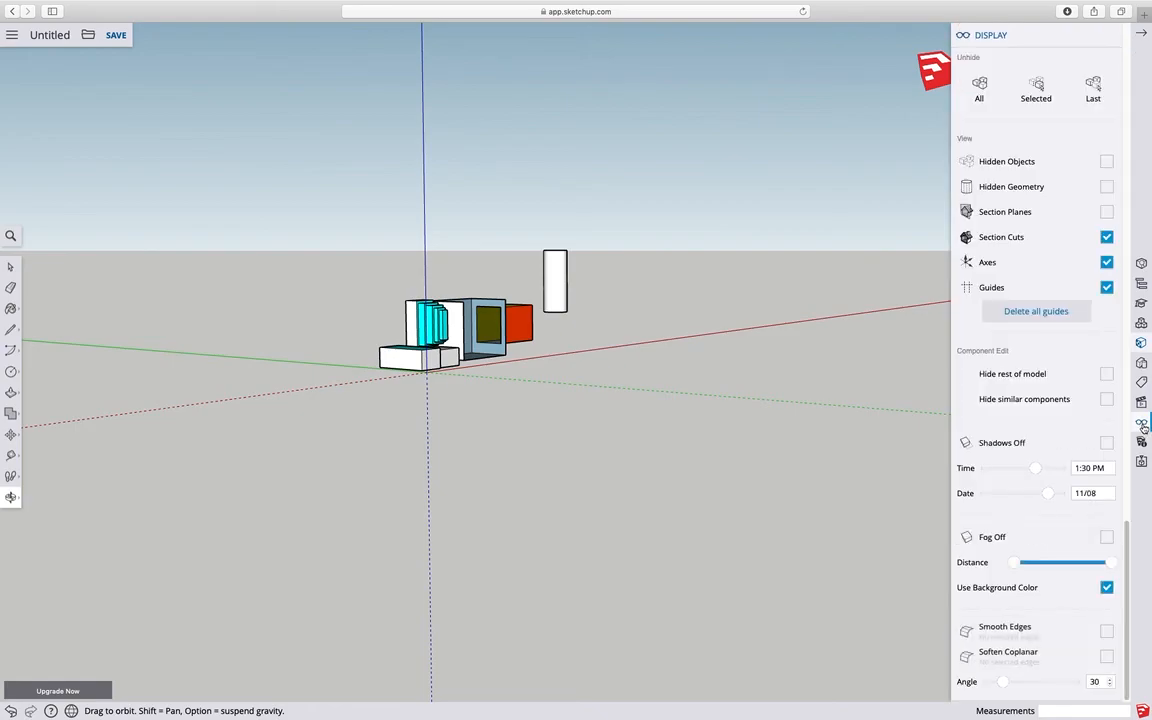
left_click(1105, 443)
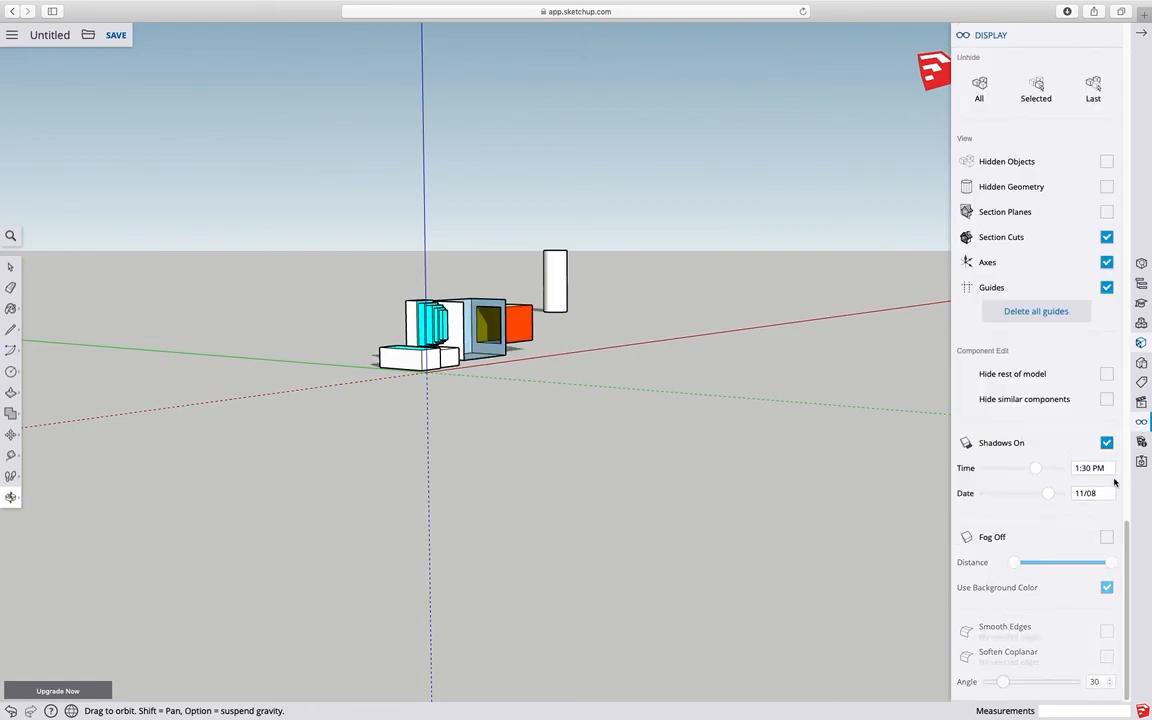
left_click(1107, 537)
Adjust both ends of the fog distance range so the distant cylinder fades while the nearer blocks stay clear
left_click_drag(920, 465, 667, 431)
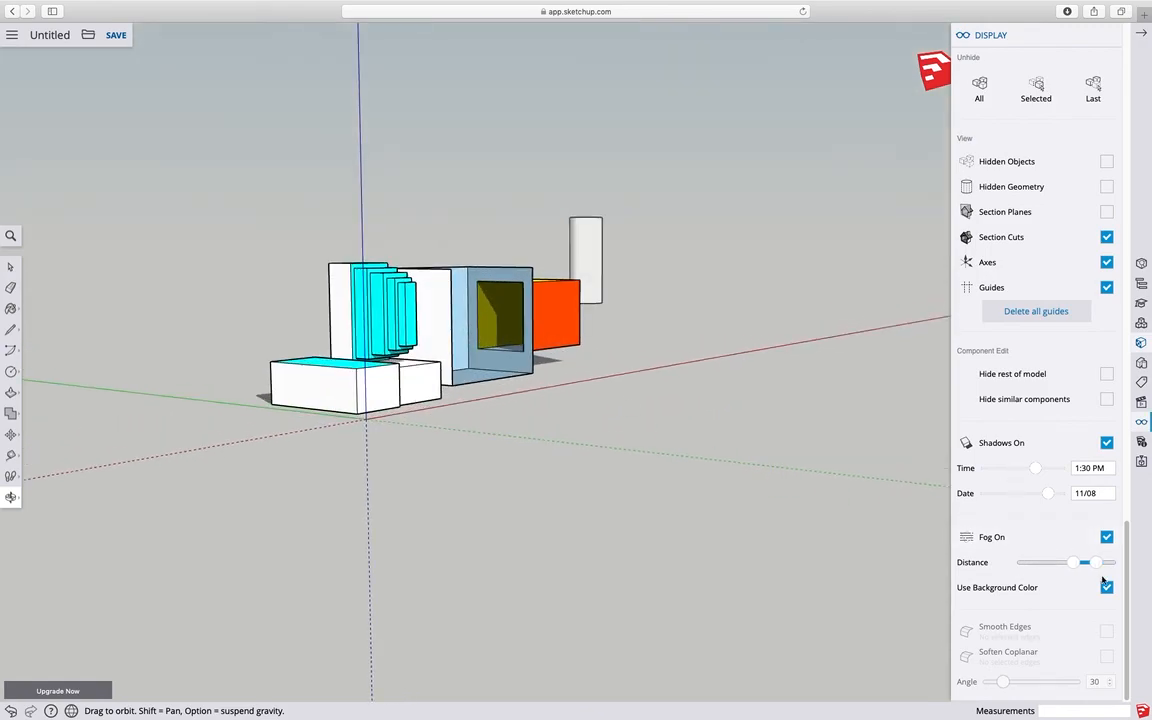
left_click_drag(1072, 566, 983, 563)
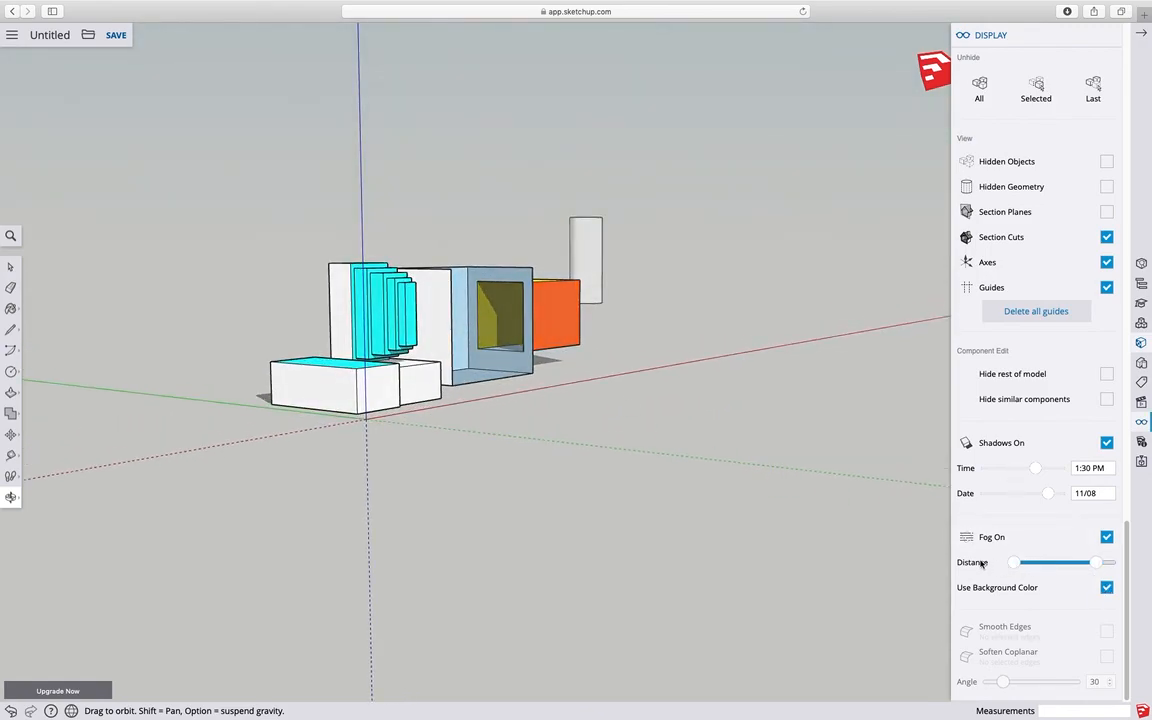
mouse_move(1095, 565)
left_mouse_down()
mouse_move(1077, 565)
mouse_move(1113, 566)
left_mouse_up()
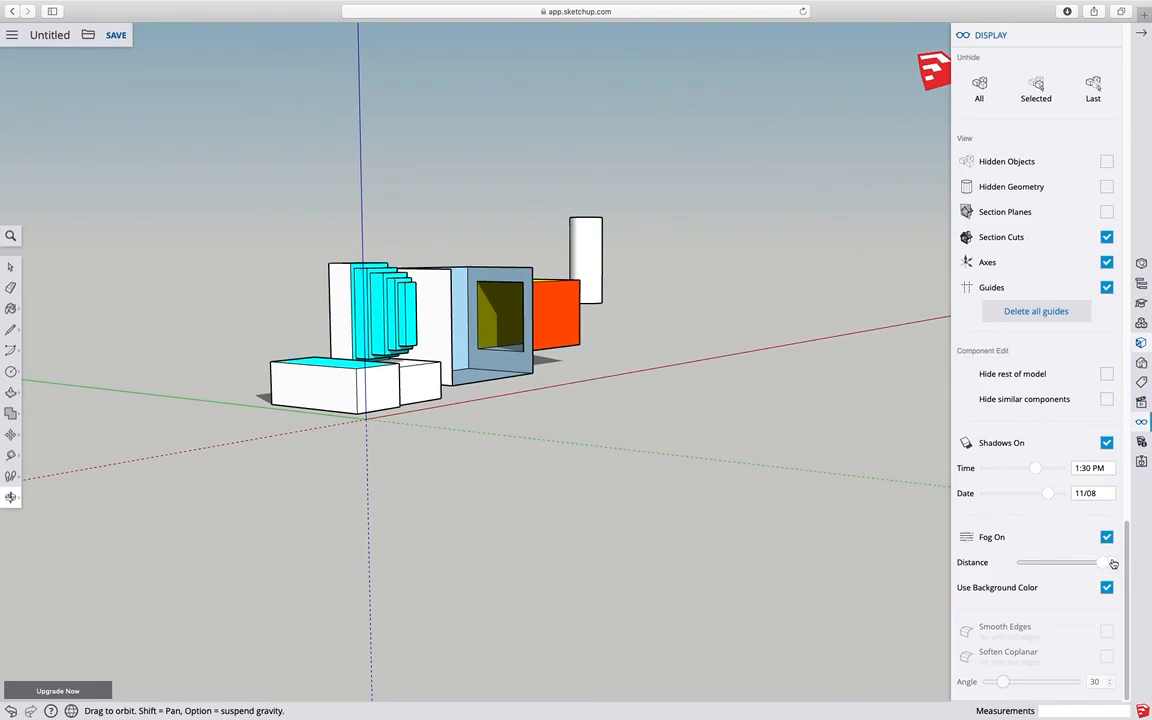
left_click_drag(1105, 571, 1096, 568)
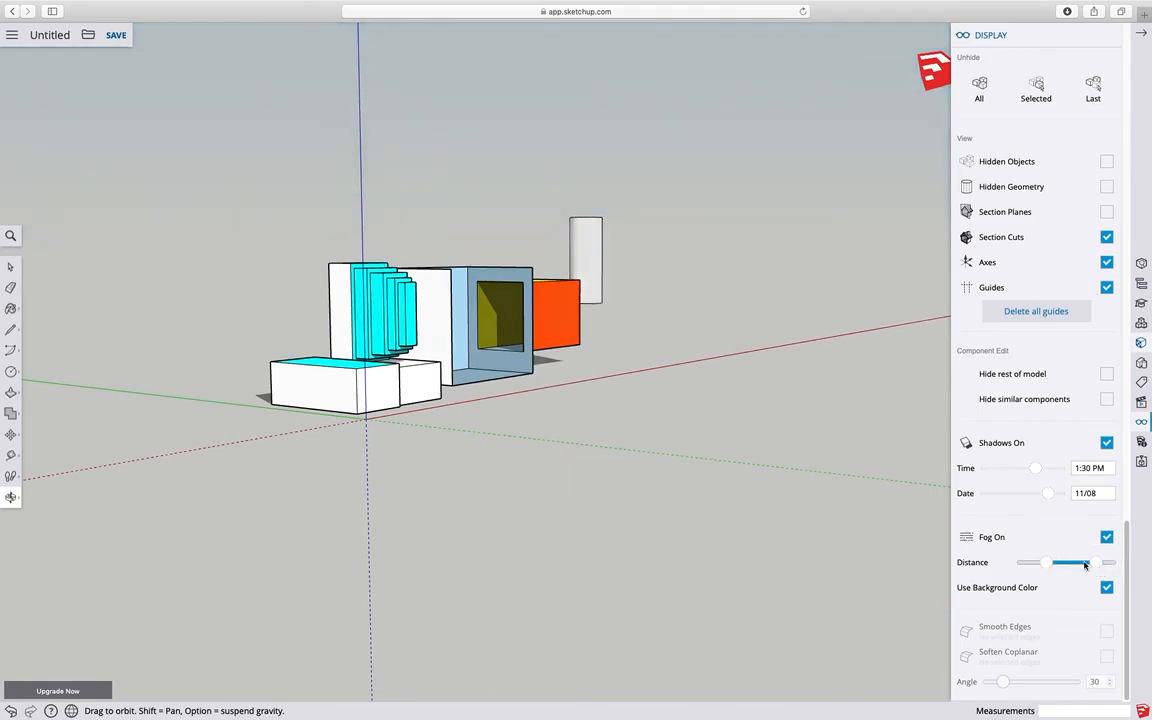
scroll(571, 403, "up", 2)
scroll(570, 403, "down", 5)
left_click_drag(240, 515, 393, 424)
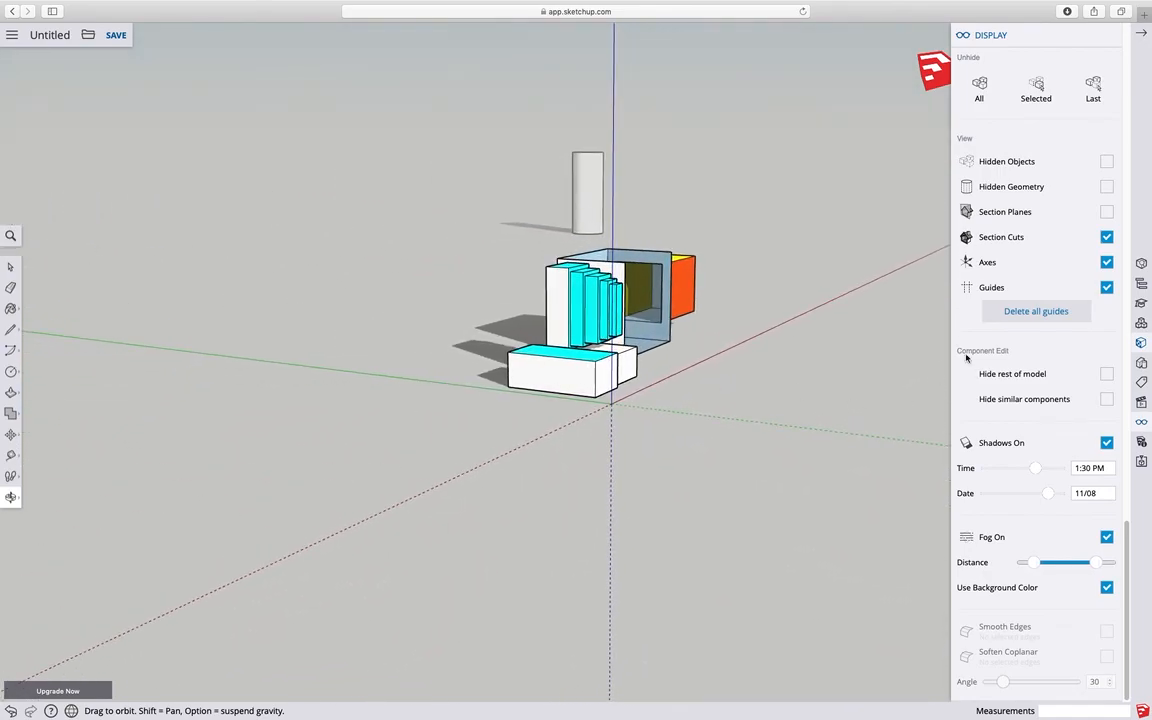
left_click_drag(680, 395, 560, 300)
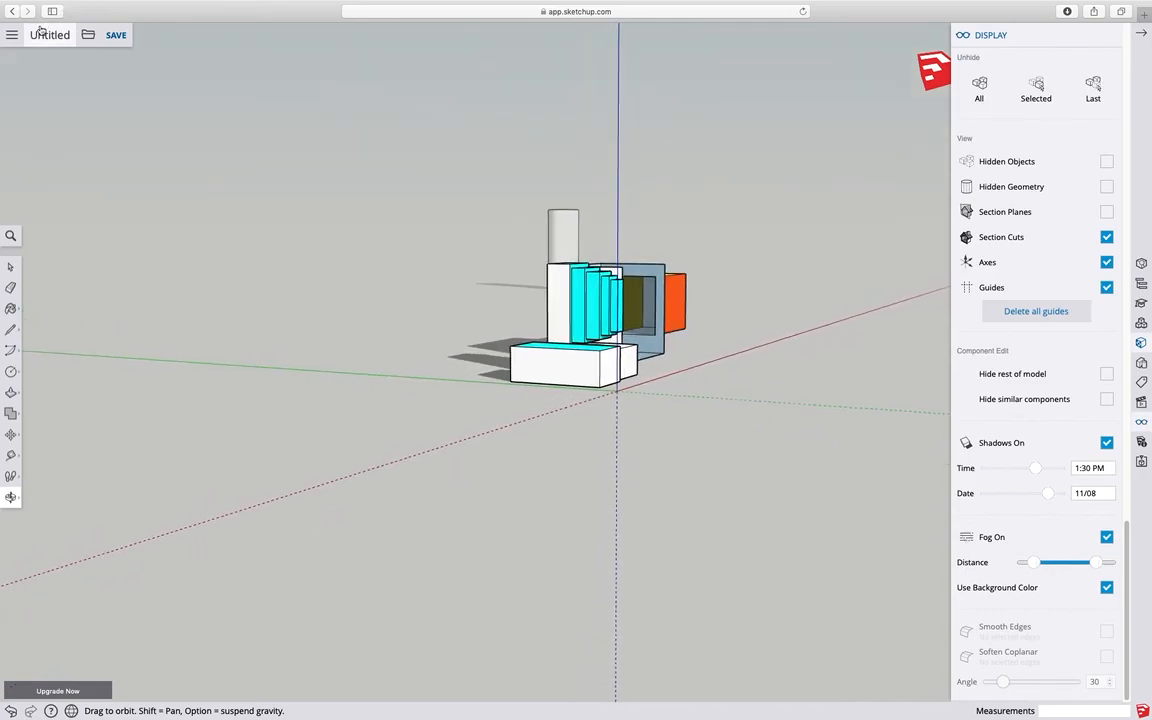
Save the model as "model 3" in the SketchUp project folder
left_click(115, 35)
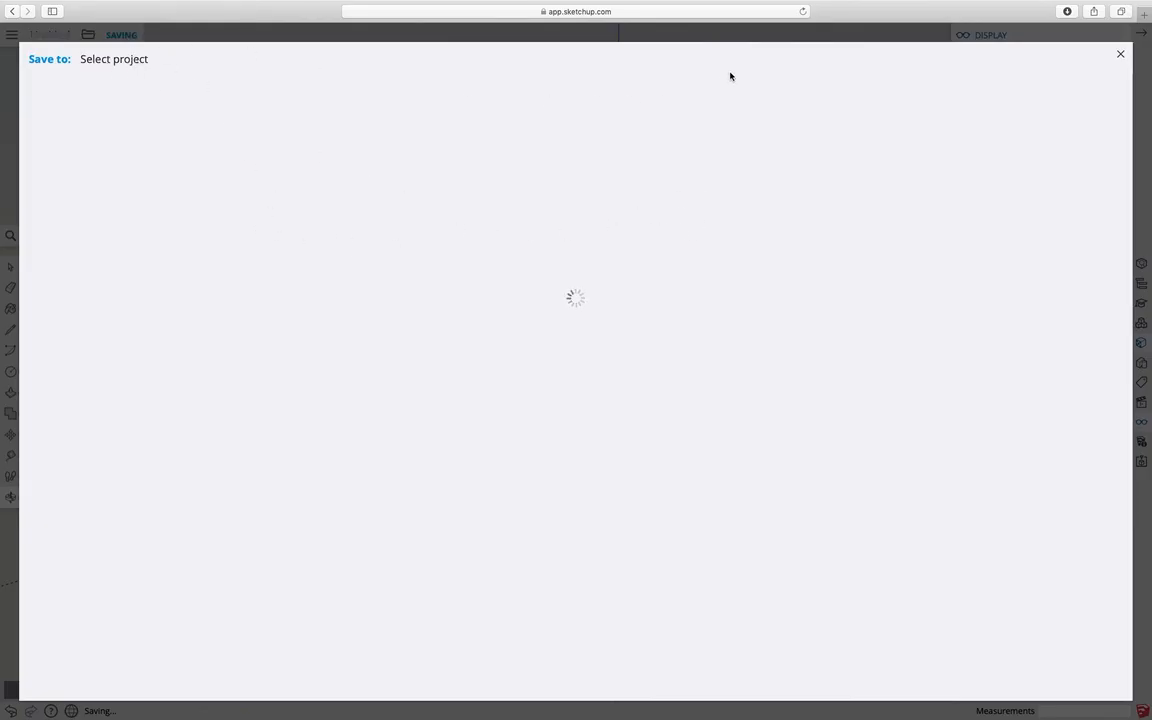
left_click(110, 140)
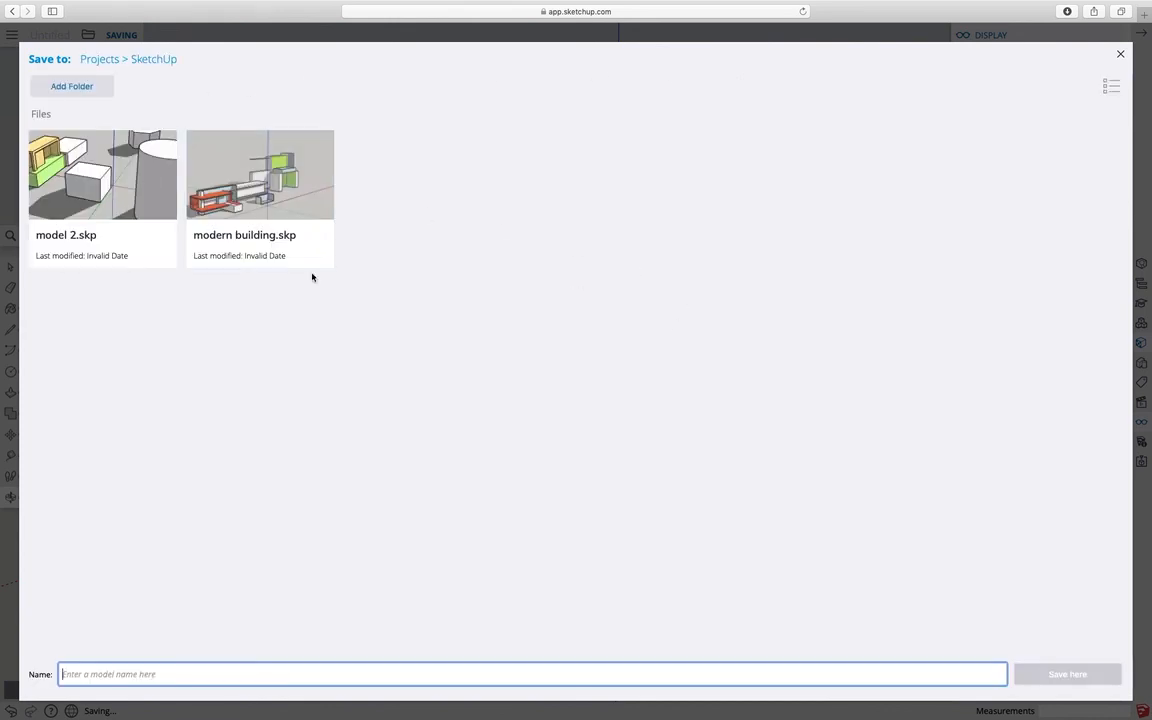
type("model 3")
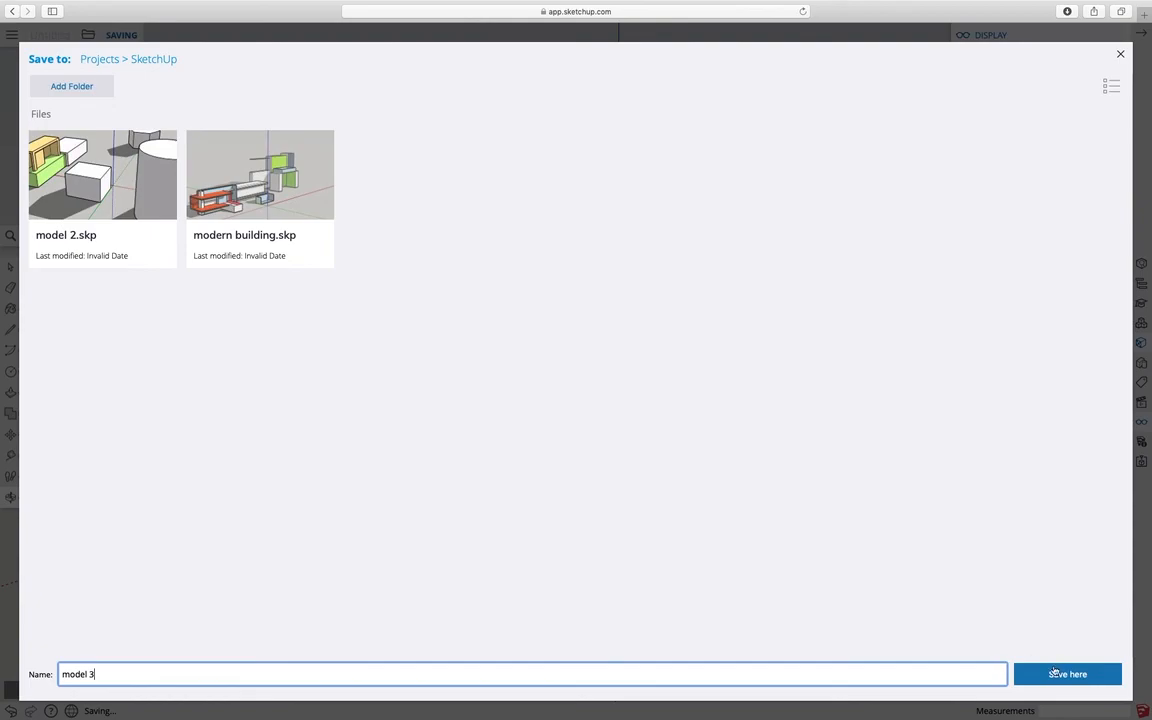
left_click(1056, 675)
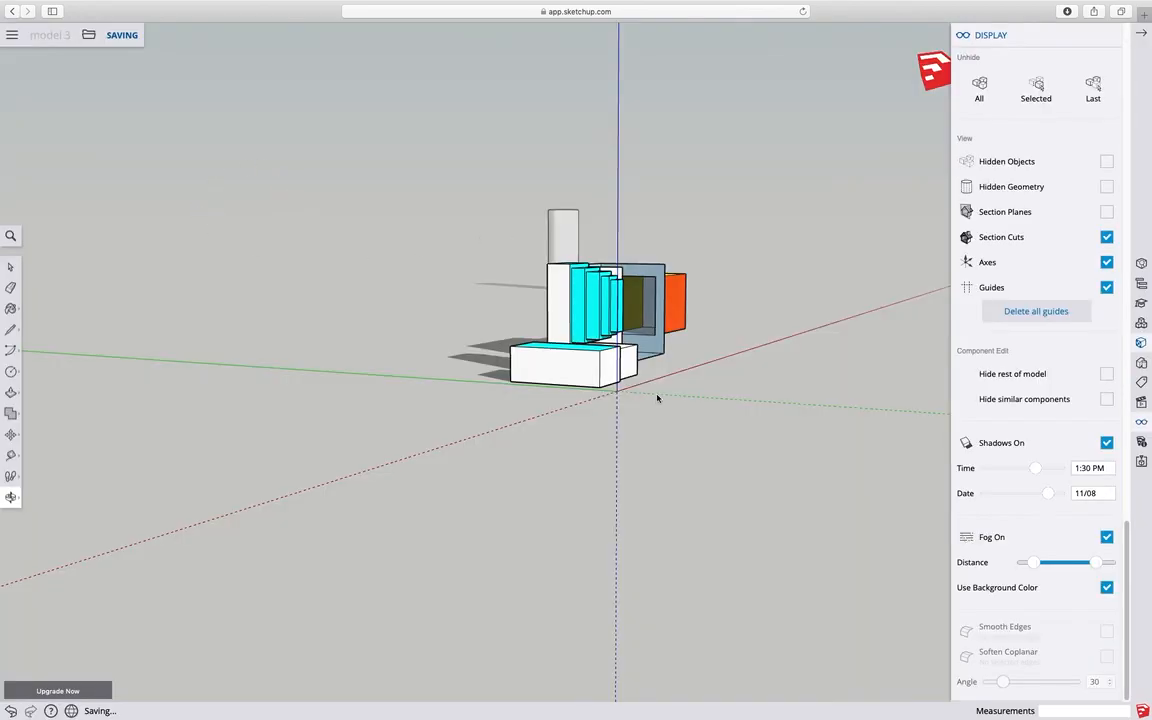
Start a PNG image export of the model with the stepped tower facing forward
middle_click_drag(657, 398, 690, 400)
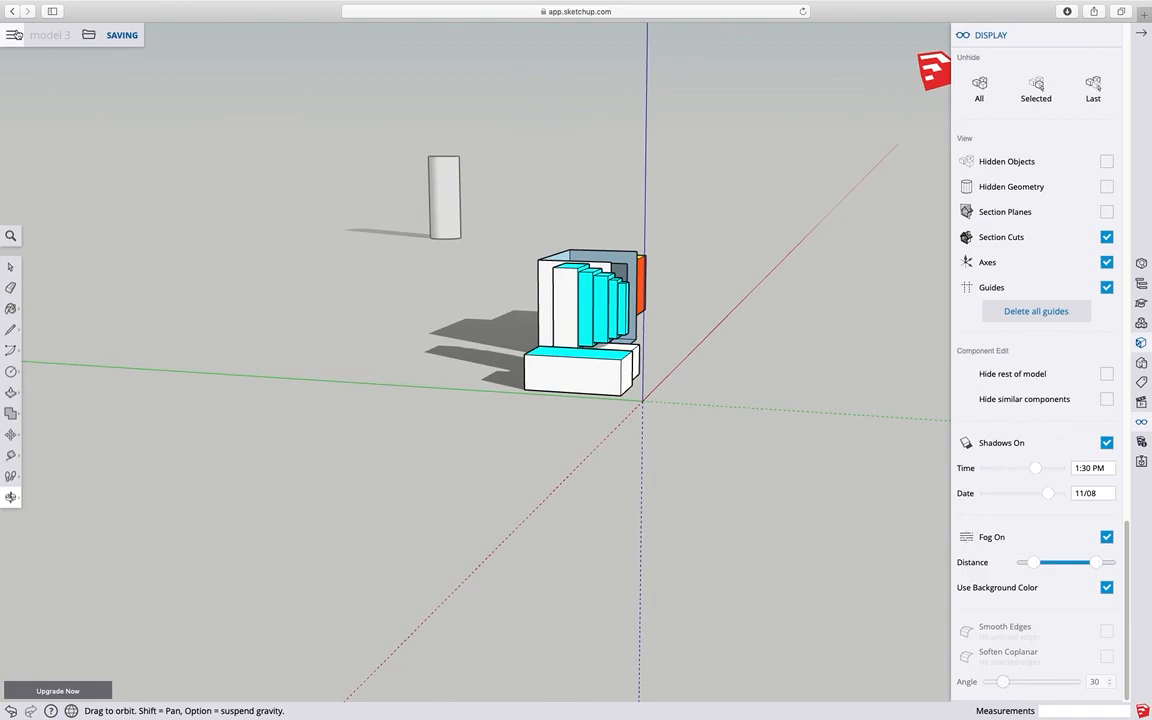
left_click(89, 35)
mouse_move(121, 141)
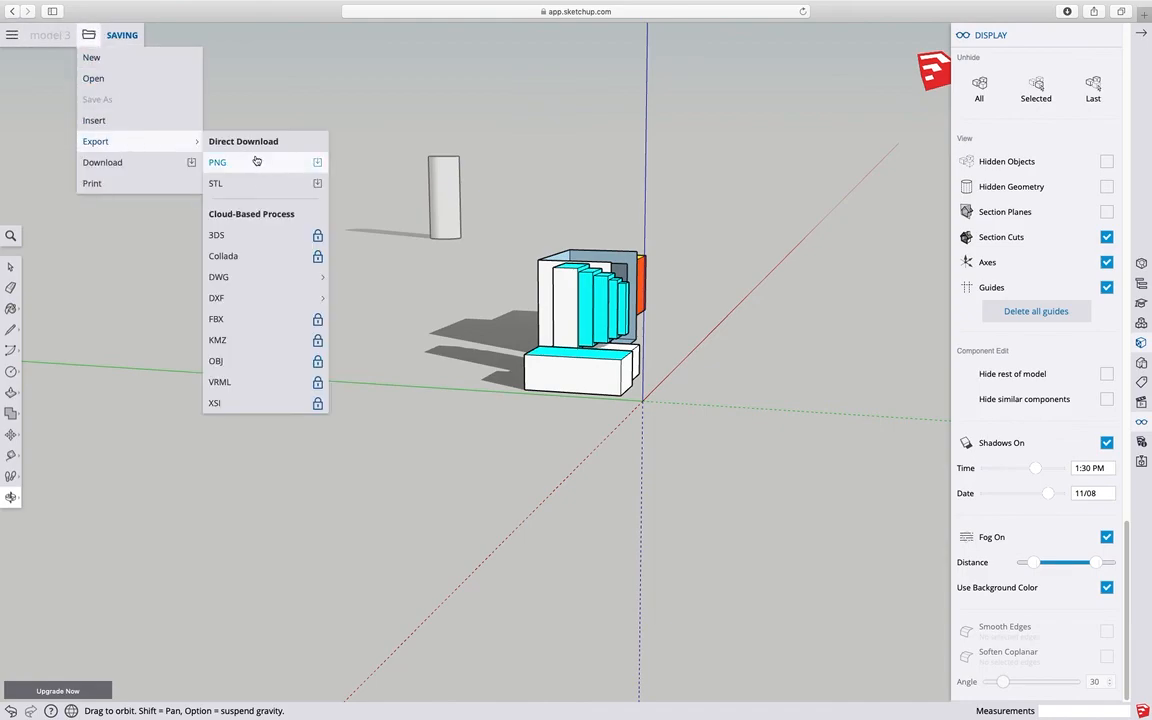
left_click(331, 89)
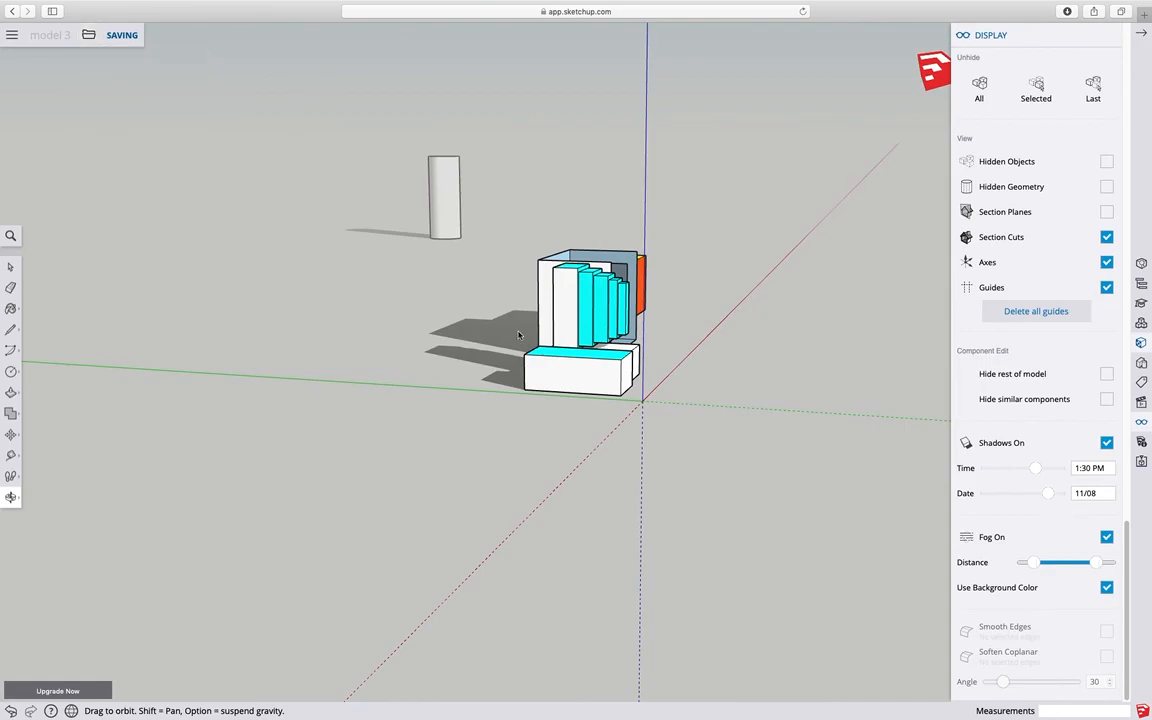
left_click(89, 35)
mouse_move(113, 142)
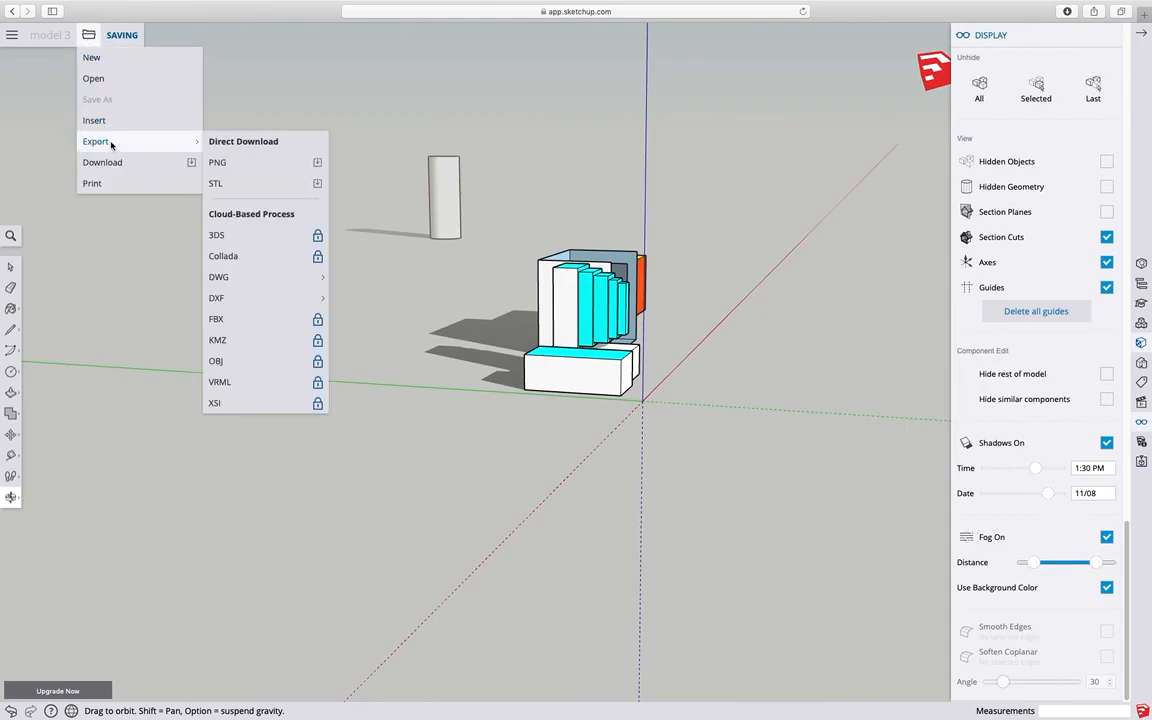
left_click(219, 163)
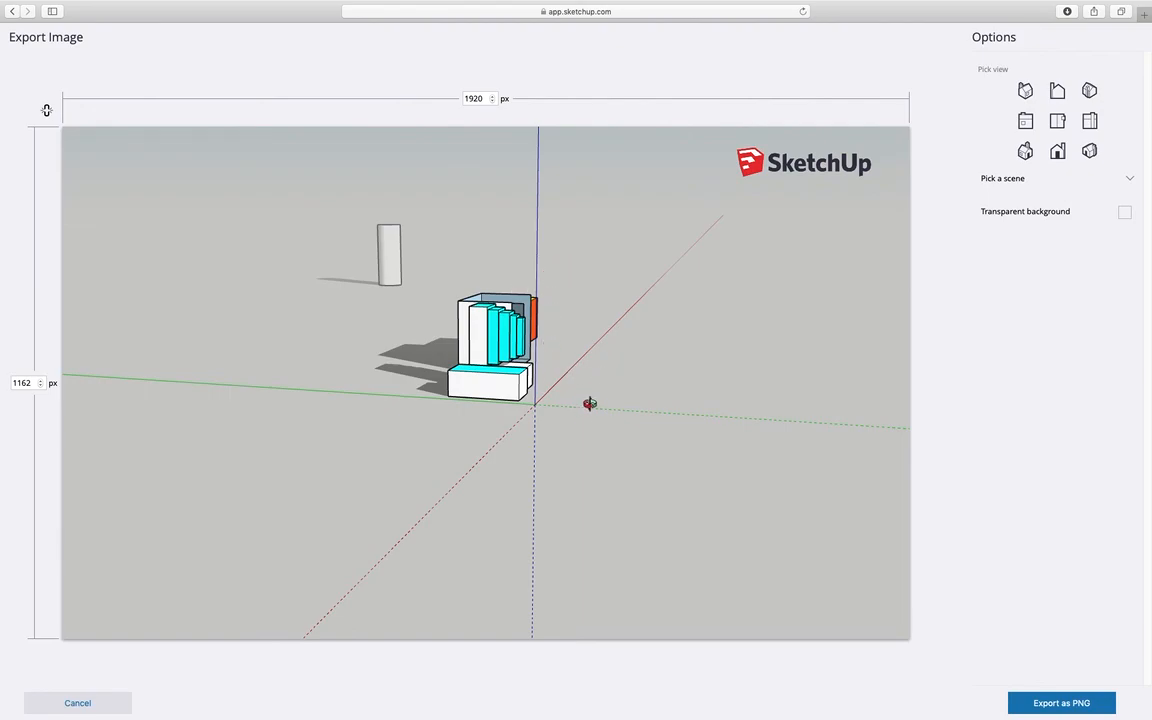
Preview several standard views, including Left, for the exported image and examine the blocks from different angles
left_click(1015, 186)
left_click(1015, 180)
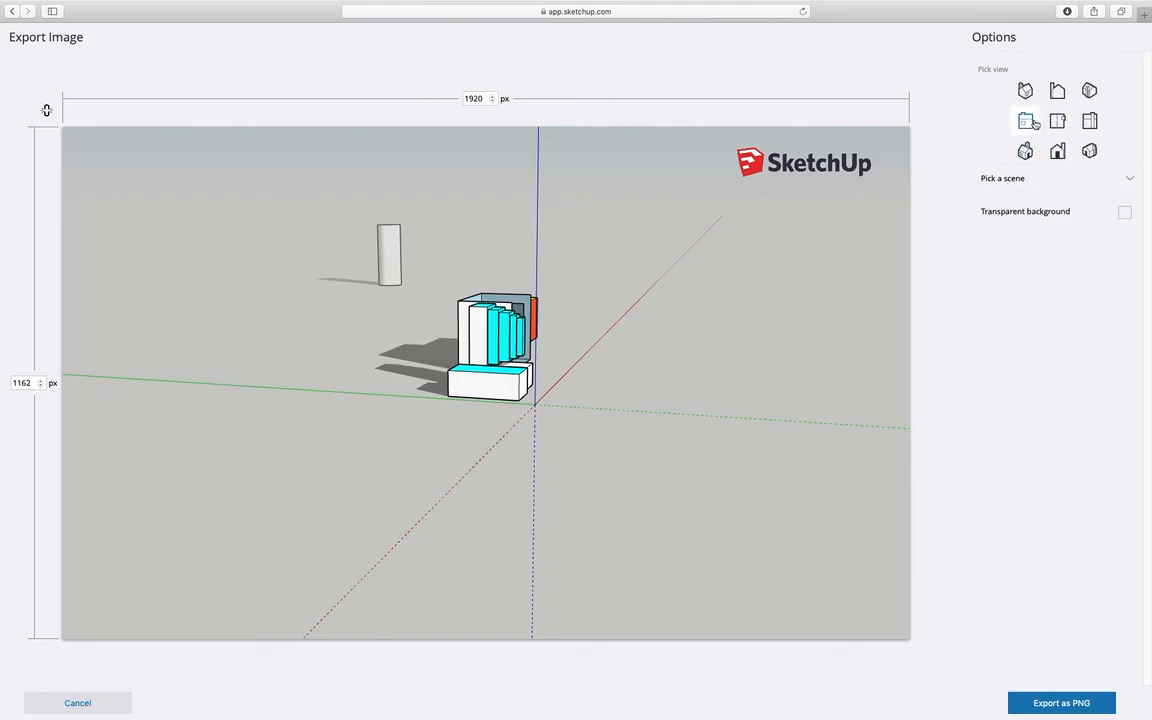
left_click(1028, 93)
left_click(1055, 94)
left_click(1050, 120)
left_click(1025, 121)
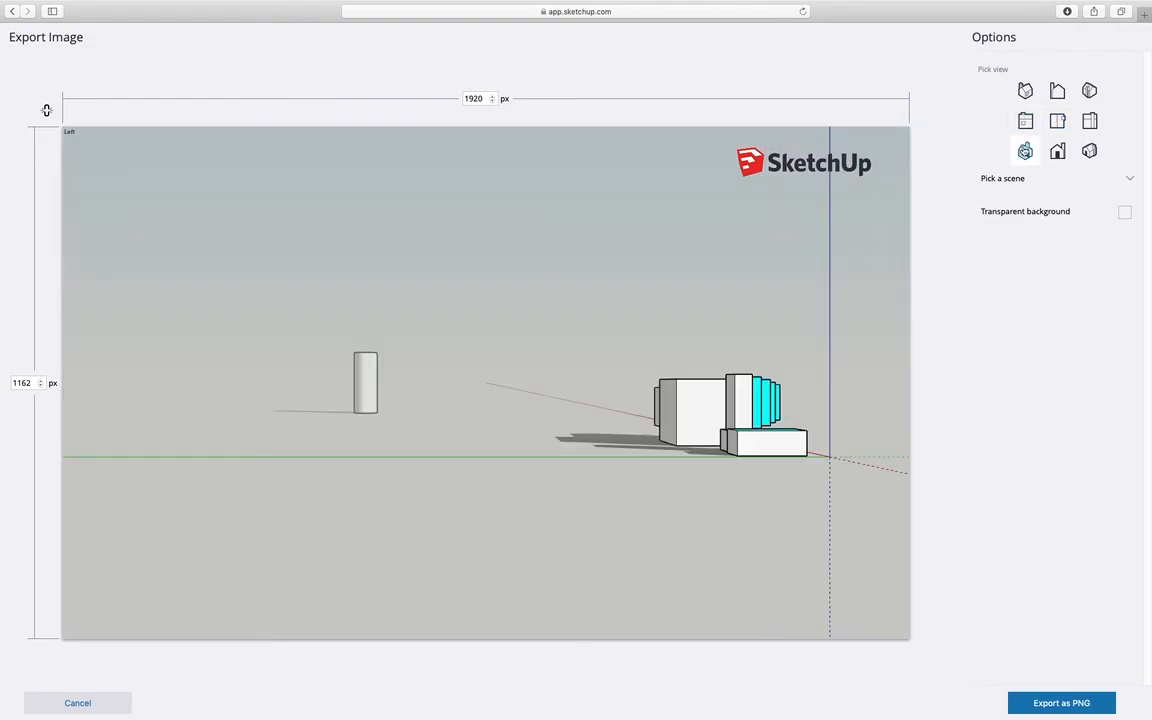
left_click(1024, 151)
left_click(588, 420)
middle_click_drag(509, 548, 401, 541)
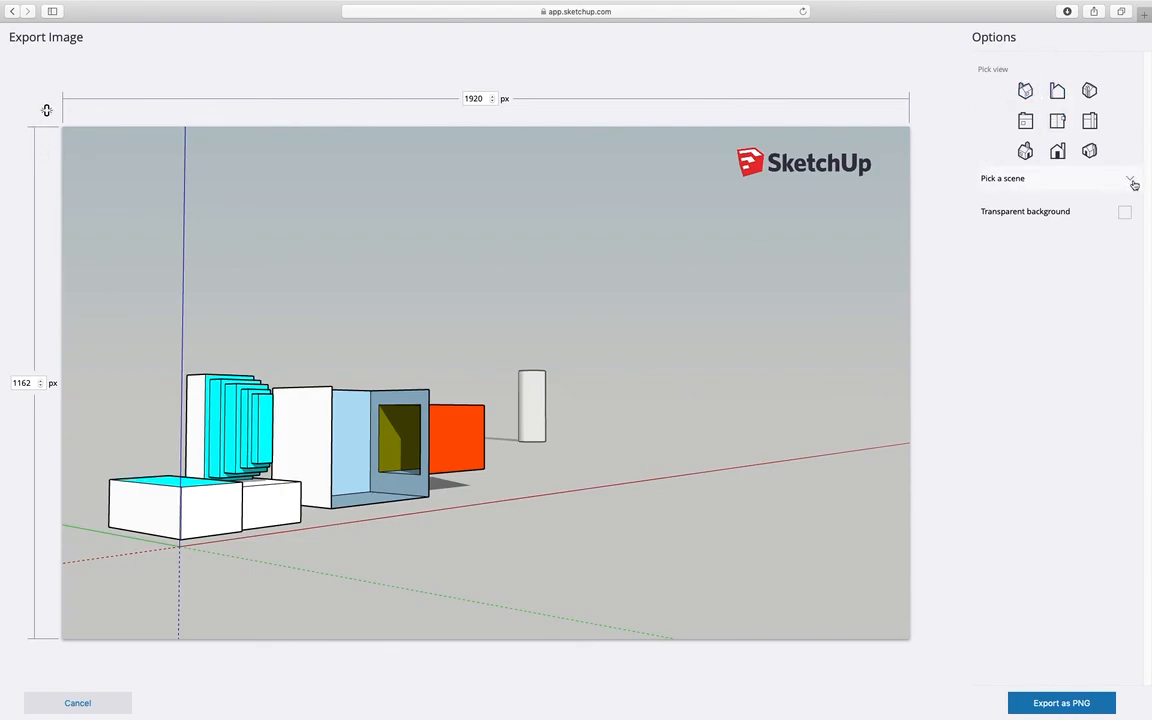
middle_click_drag(196, 595, 380, 544)
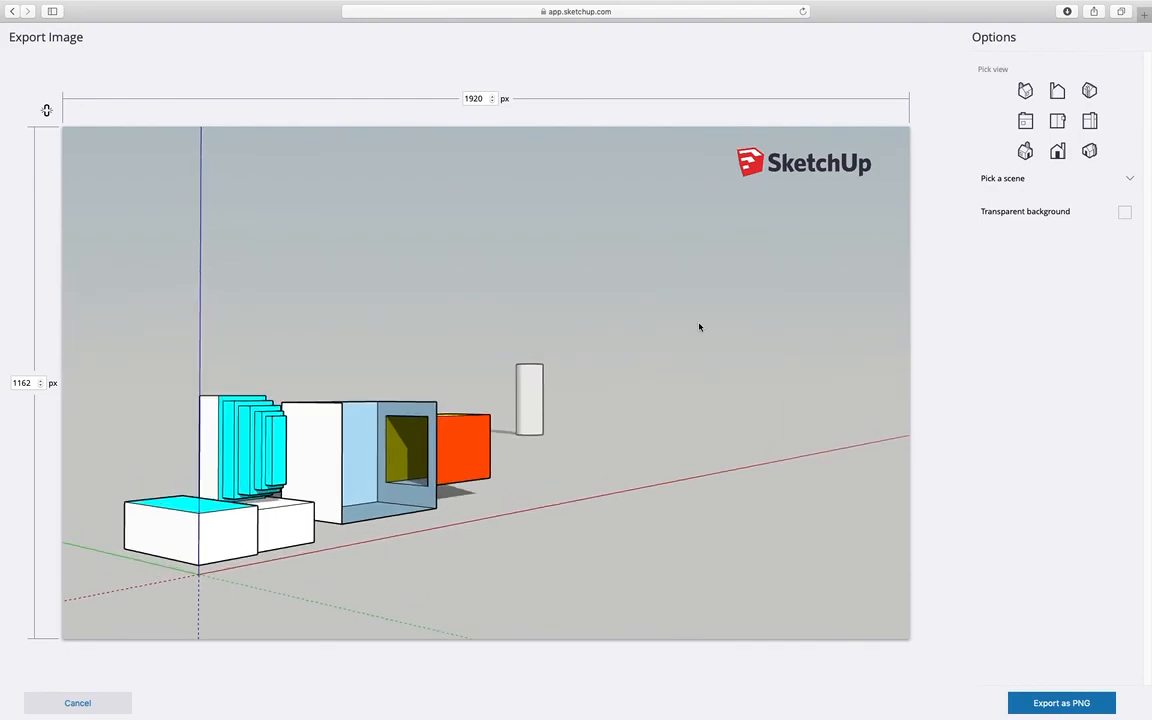
middle_click_drag(462, 475, 229, 509)
middle_click_drag(306, 370, 314, 373)
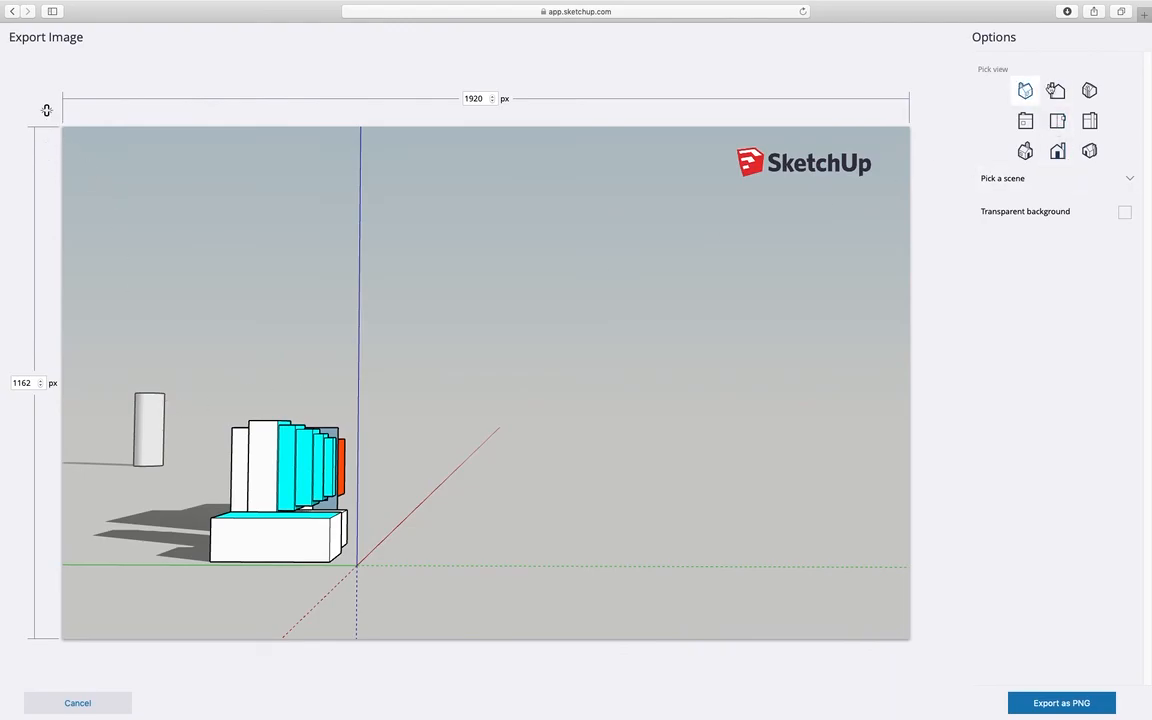
Choose a rear isometric view for the exported image and frame the yellow-topped block, hollow box and tower closely
left_click(1025, 91)
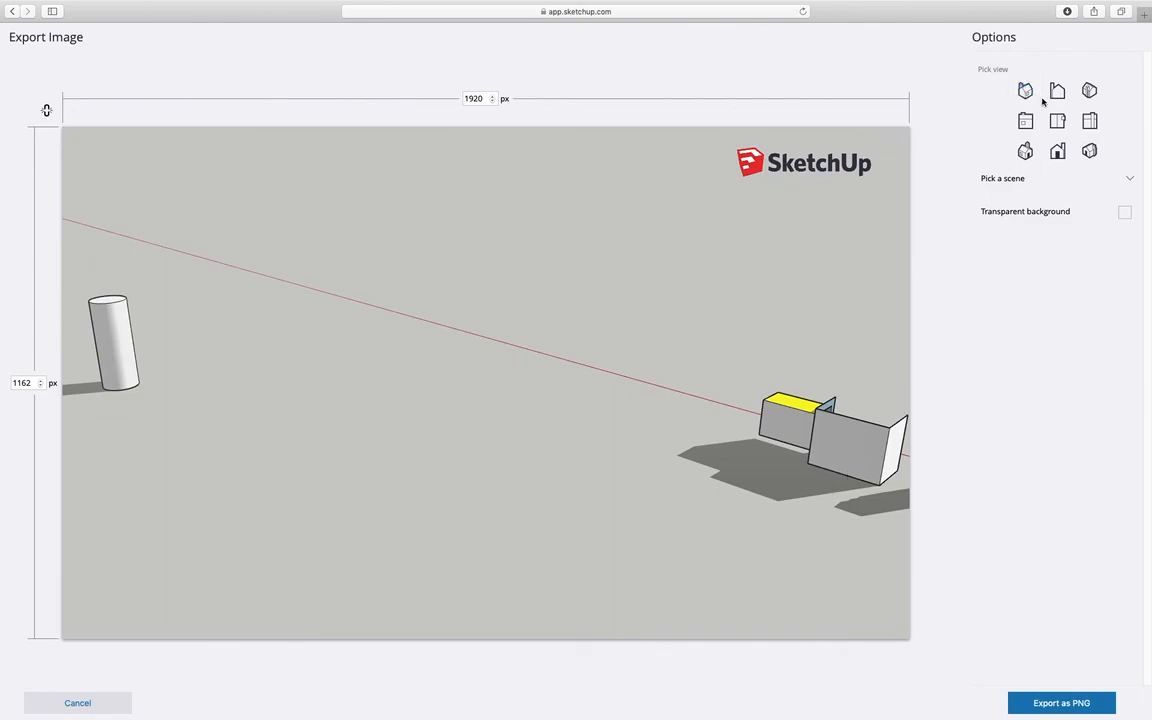
left_click(1064, 94)
left_click(1088, 92)
scroll(492, 412, "up", 6)
middle_click_drag(576, 424, 550, 478, "shift")
scroll(375, 417, "down", 2)
middle_click_drag(581, 319, 537, 350, "shift")
scroll(491, 350, "up", 4)
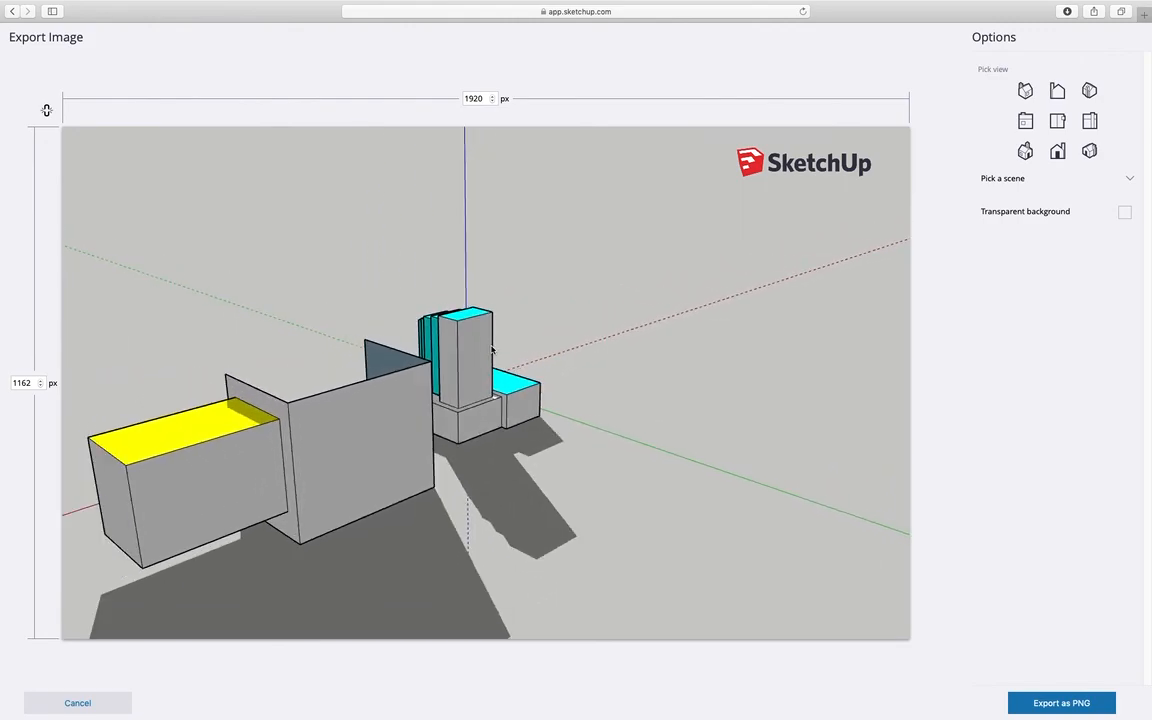
Preview the Front view, switch the exported image to the front-left isometric view, and frame the stepped tower, hollow box, orange block and cylinder
scroll(491, 350, "down", 3)
middle_click_drag(255, 372, 337, 442, "shift")
scroll(337, 442, "up", 1)
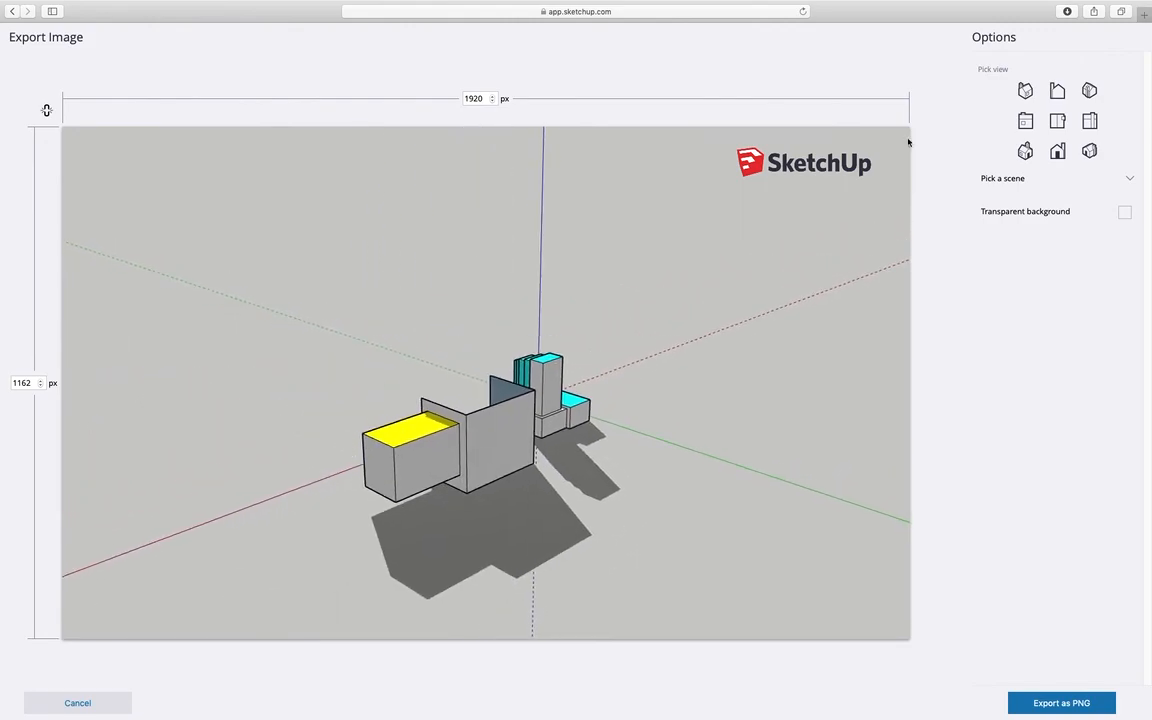
left_click(1060, 152)
left_click(1028, 153)
middle_click_drag(555, 486, 686, 482, "shift")
scroll(615, 423, "down", 2)
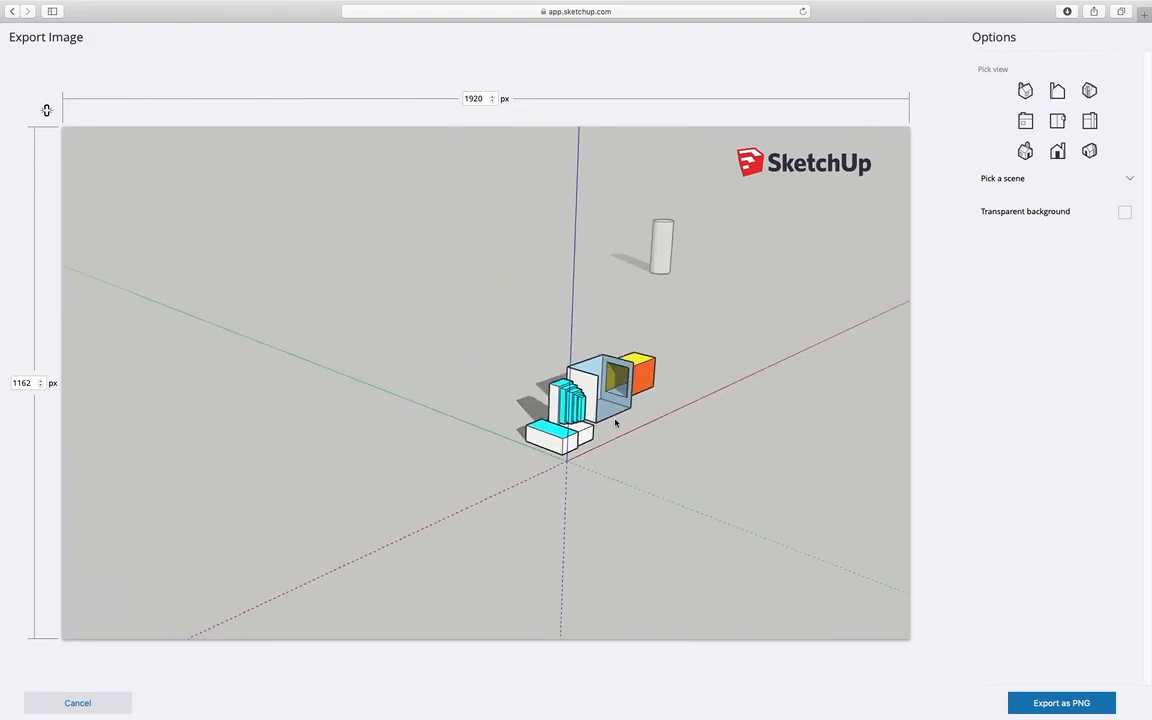
scroll(615, 423, "up", 5)
scroll(648, 391, "down", 2)
scroll(653, 300, "up", 3)
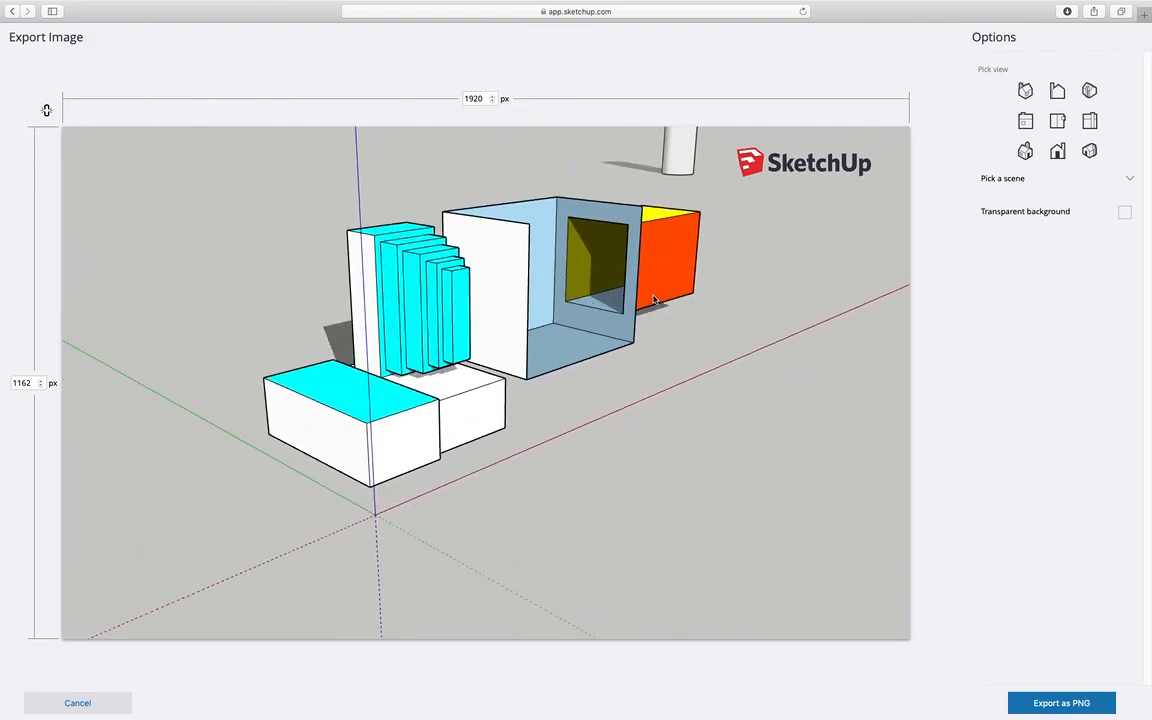
scroll(656, 471, "down", 4)
middle_click_drag(627, 441, 528, 470)
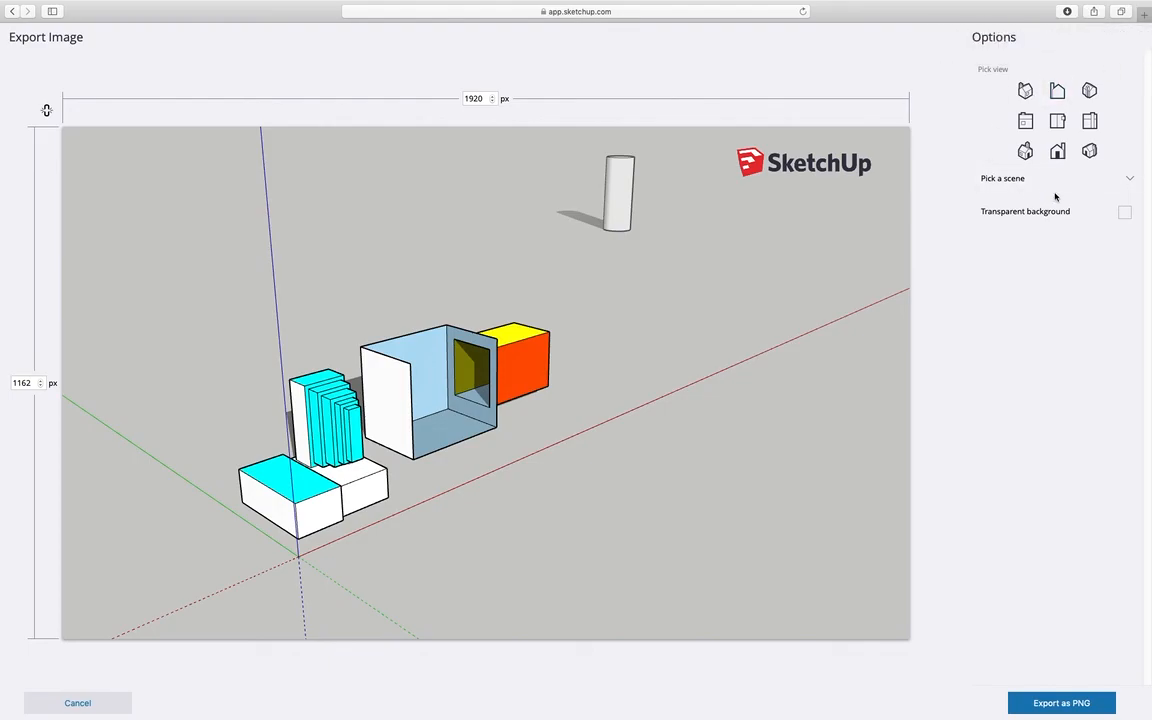
Try a transparent background for the exported image, turn it off again, and preview the front-right isometric view
left_click(1125, 213)
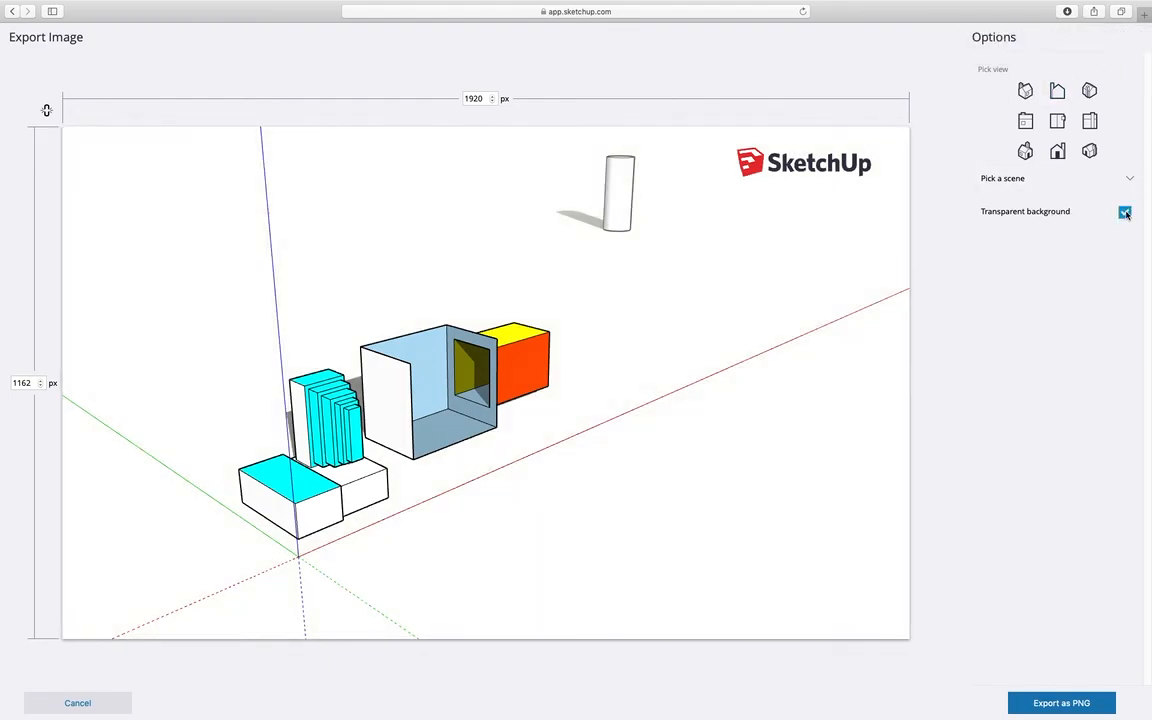
left_click(1126, 214)
left_click(1091, 154)
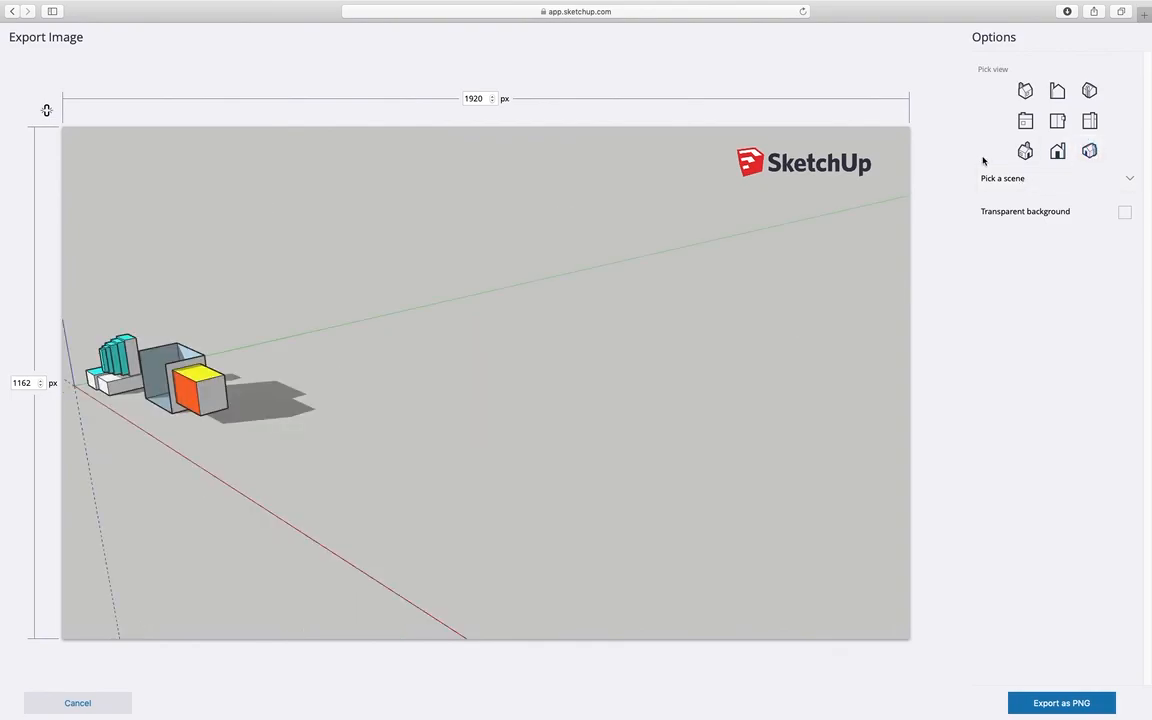
Set the exported image to the Right view and frame the orange block, hollow box and stepped tower beside the blue axis
left_click(1089, 121)
middle_click_drag(510, 432, 580, 532)
left_click(1095, 127)
middle_click_drag(640, 420, 570, 527)
middle_click_drag(495, 447, 593, 467)
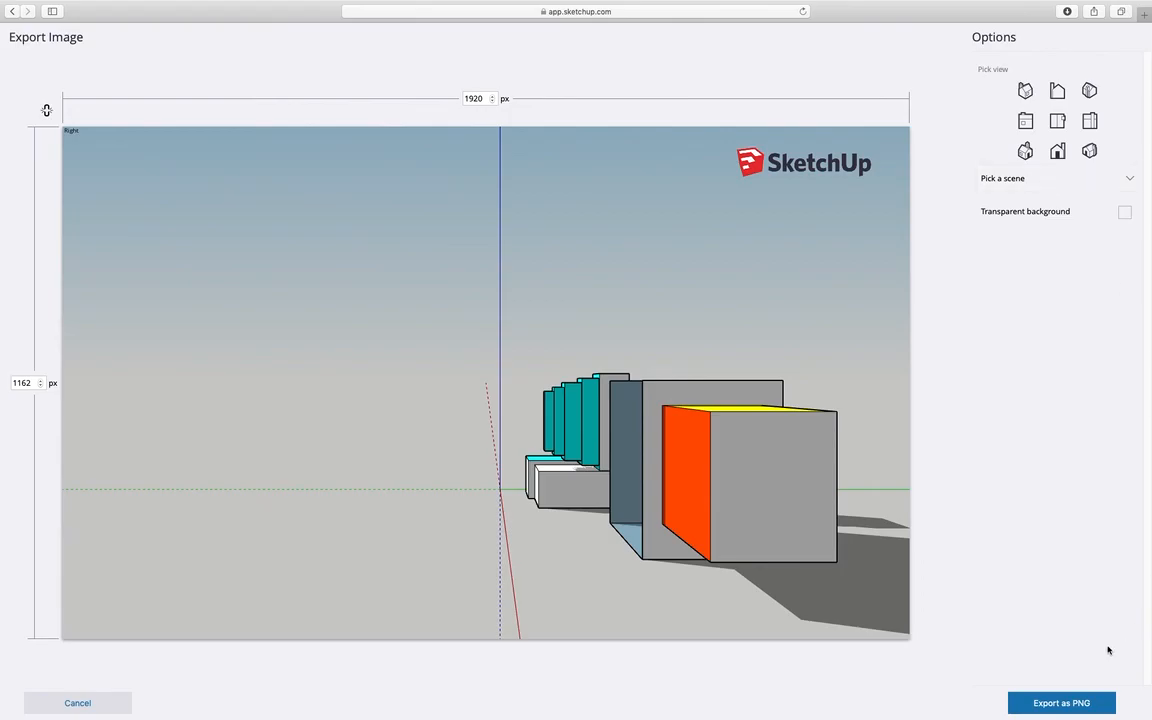
Export the framed Right view as a PNG image, accepting the longer export time for larger images
left_click(1065, 702)
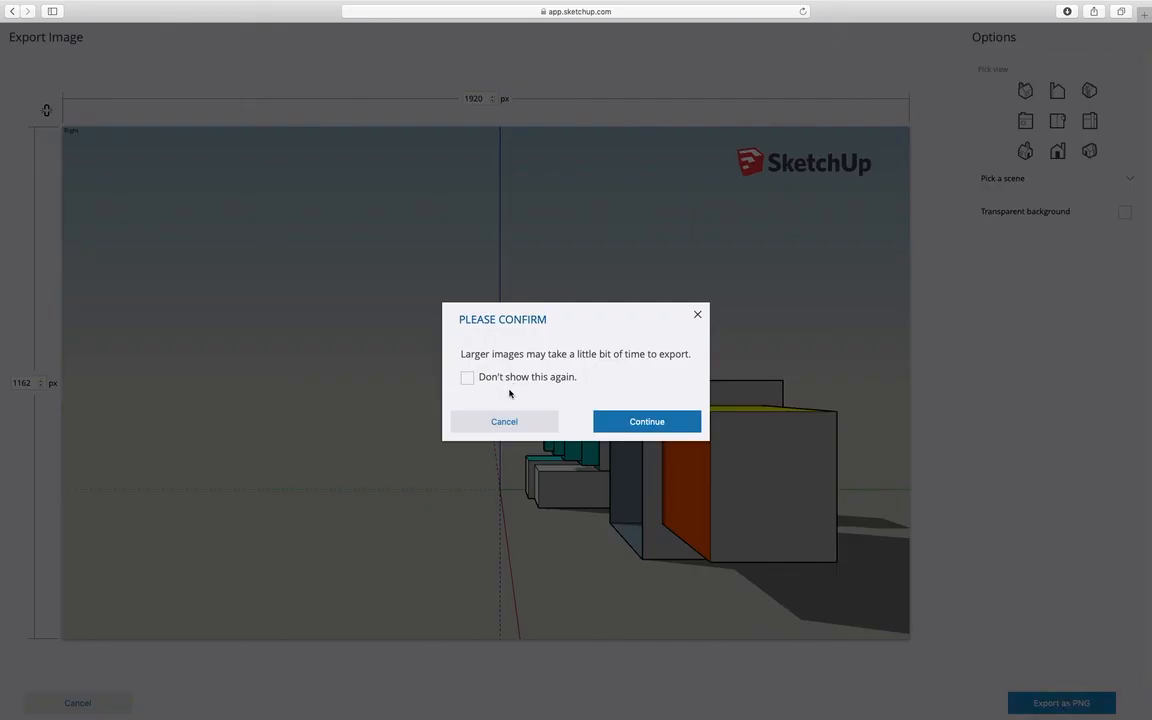
left_click(646, 421)
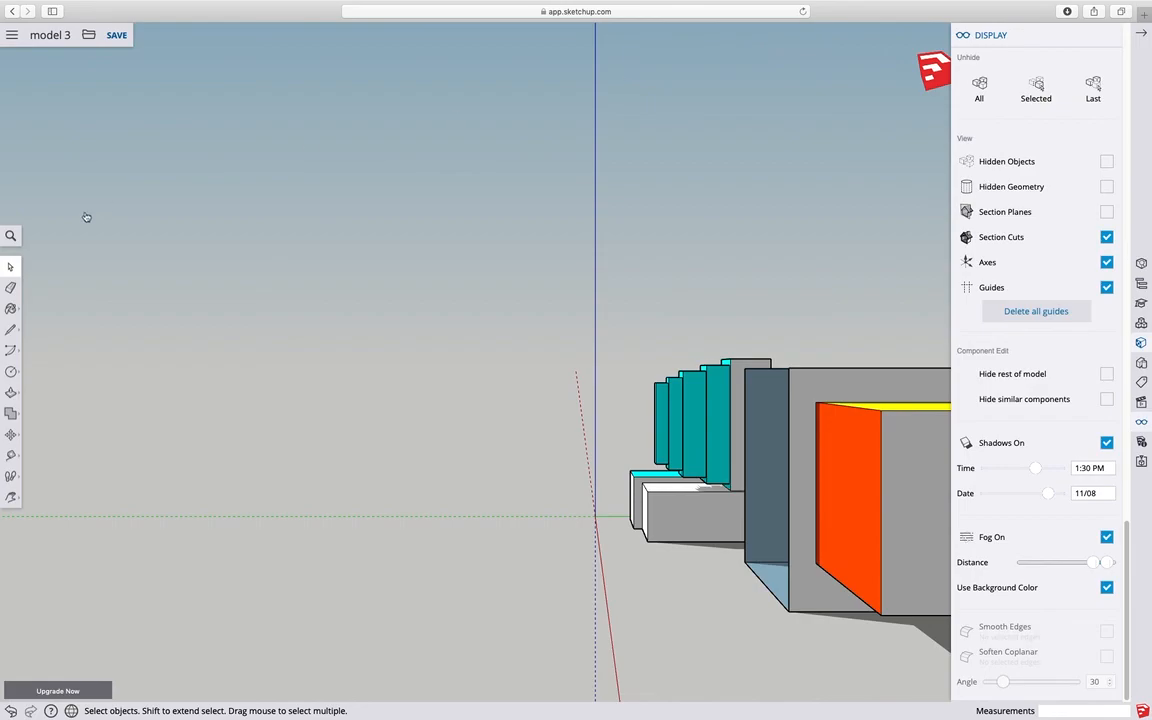
key("super+Tab")
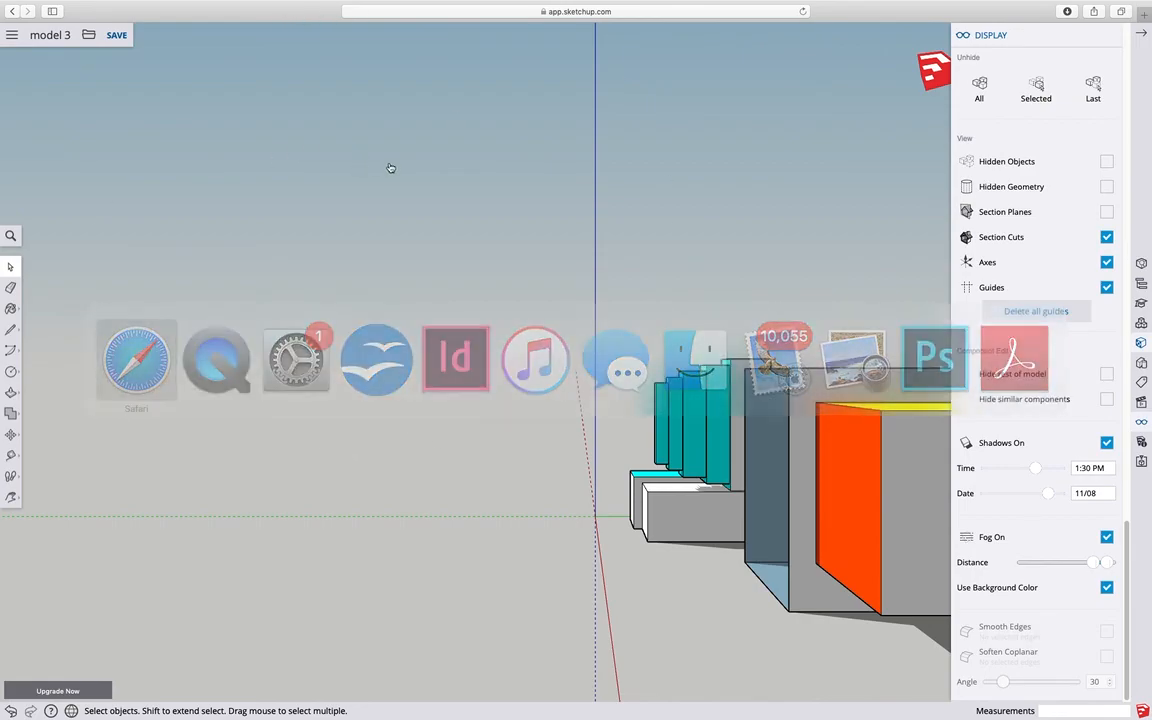